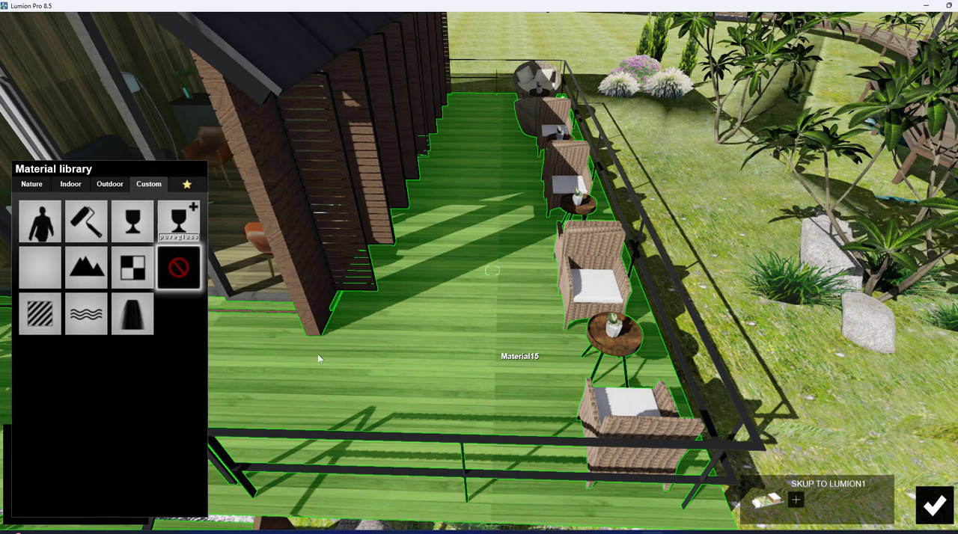
# Assign a Standard material to the wooden deck and tint it with a darkened yellow-orange colorization.
pyautogui.click(41, 314)
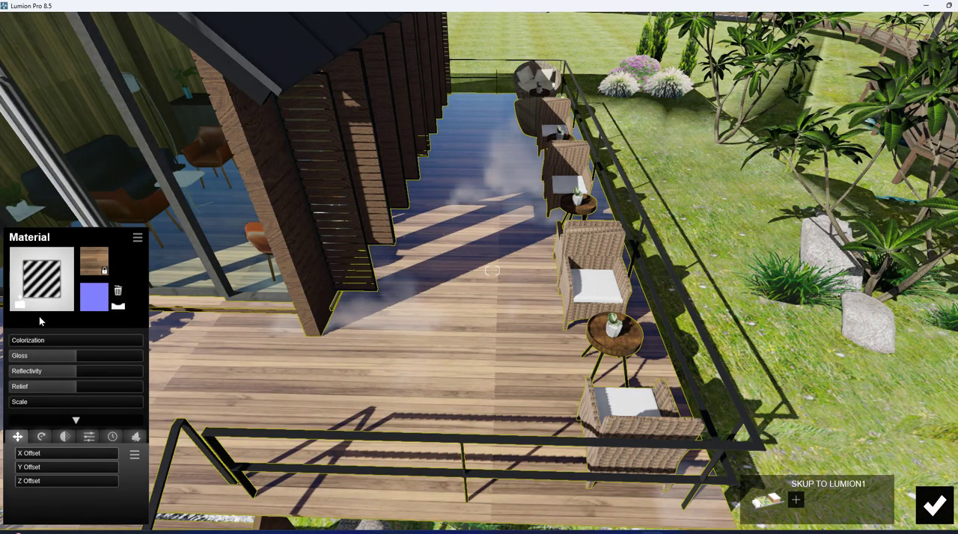
pyautogui.click(53, 342)
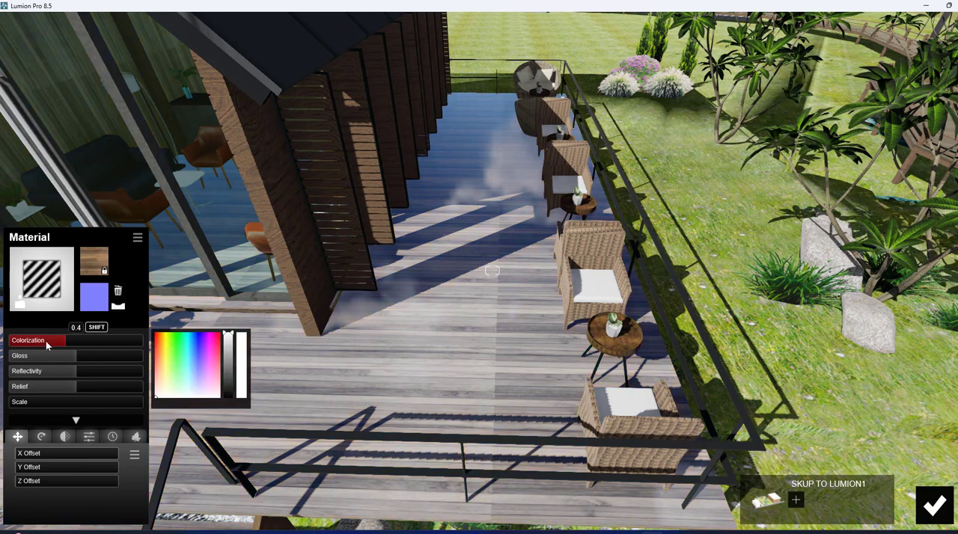
pyautogui.click(163, 361)
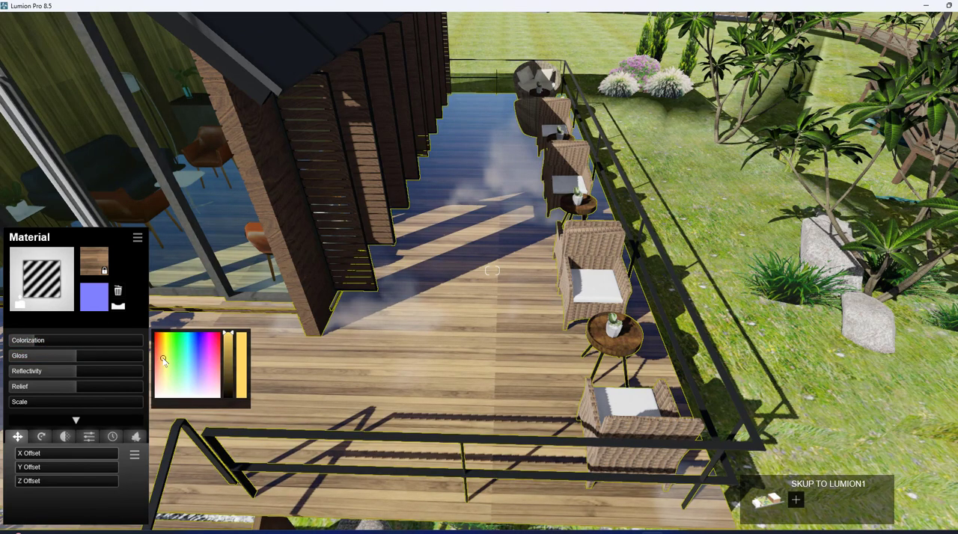
pyautogui.moveTo(228, 341); pyautogui.dragTo(229, 355)
# Increase the deck material's relief, lower its gloss slightly, and save the material.
pyautogui.click(61, 387)
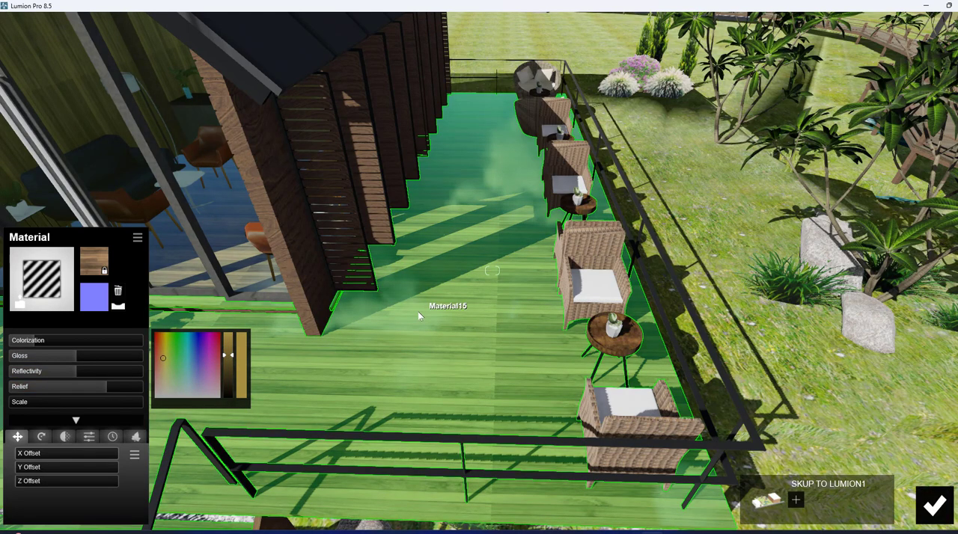
pyautogui.moveTo(419, 308); pyautogui.dragTo(419, 370, button='right')
pyautogui.scroll(3, 419, 307)
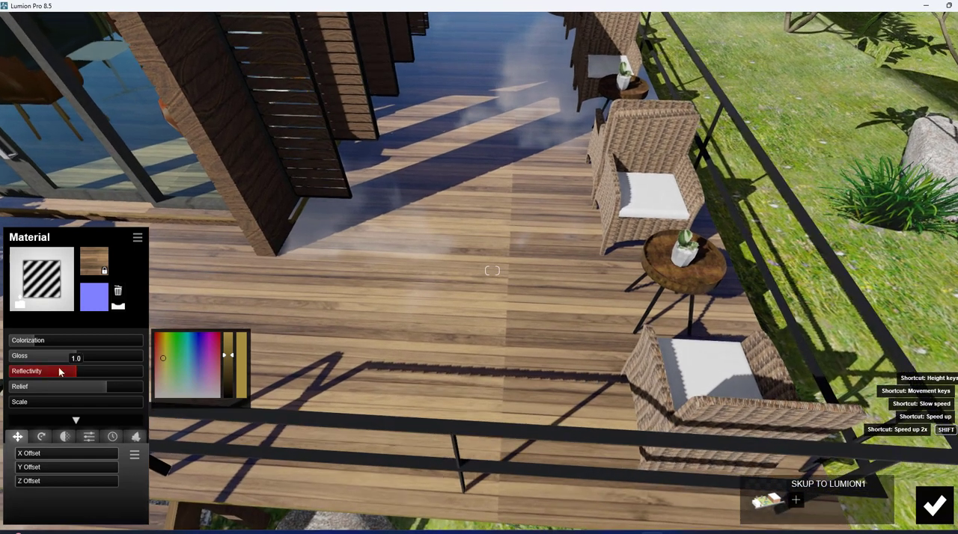
pyautogui.moveTo(72, 356)
pyautogui.mouseDown()
pyautogui.moveTo(51, 356)
pyautogui.moveTo(71, 367)
pyautogui.mouseUp()
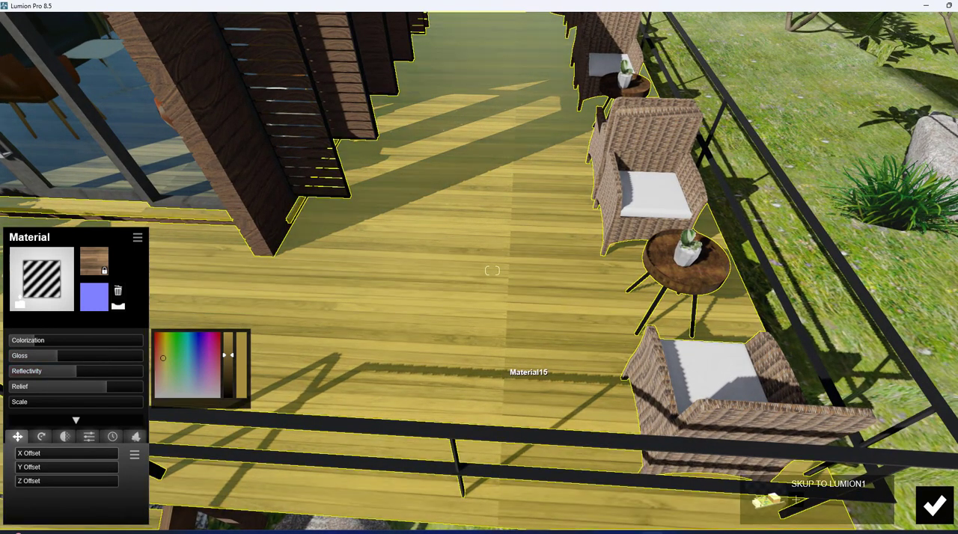
pyautogui.moveTo(527, 371); pyautogui.dragTo(484, 368, button='right')
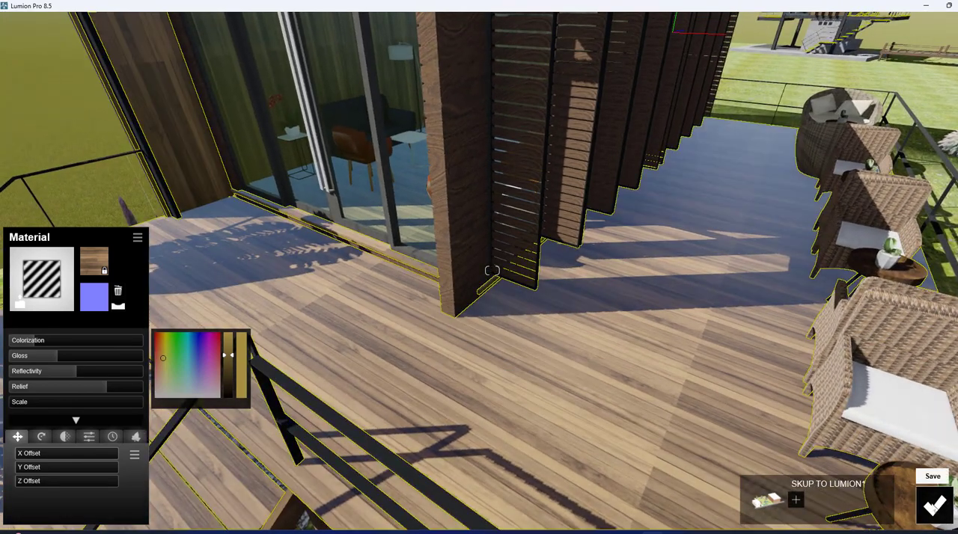
pyautogui.click(935, 507)
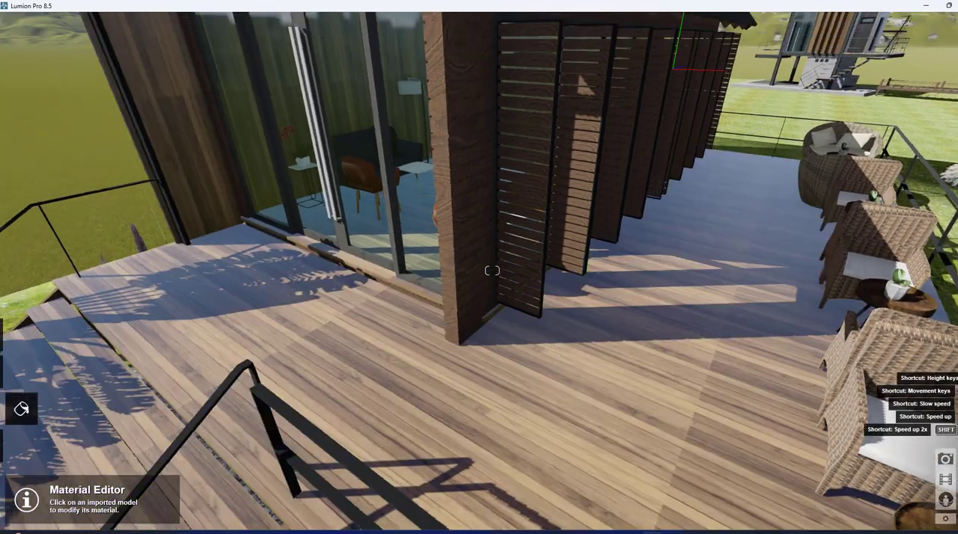
# Replace the cabin's window glass with the outdoor glass material Glass Panels 004 and save it.
pyautogui.moveTo(490, 329); pyautogui.dragTo(483, 214, button='right')
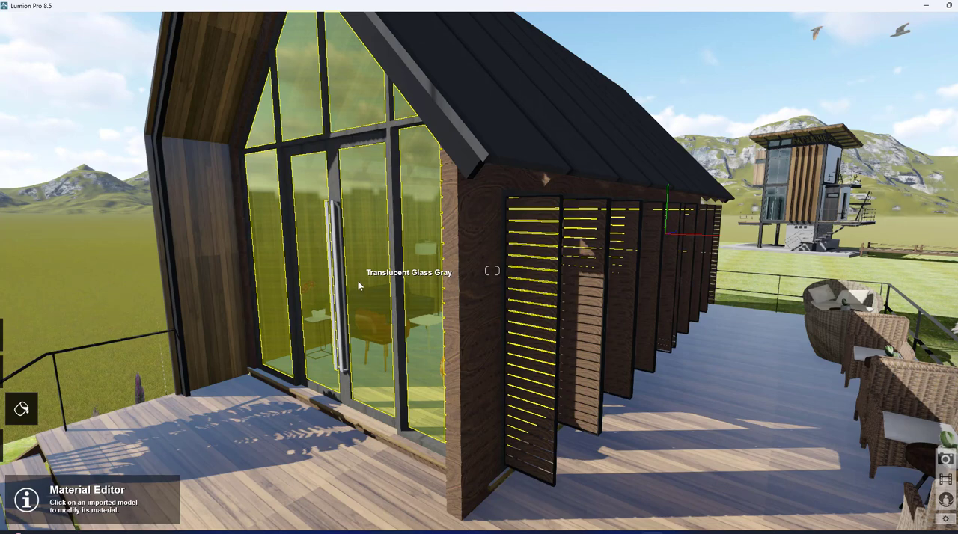
pyautogui.click(360, 282)
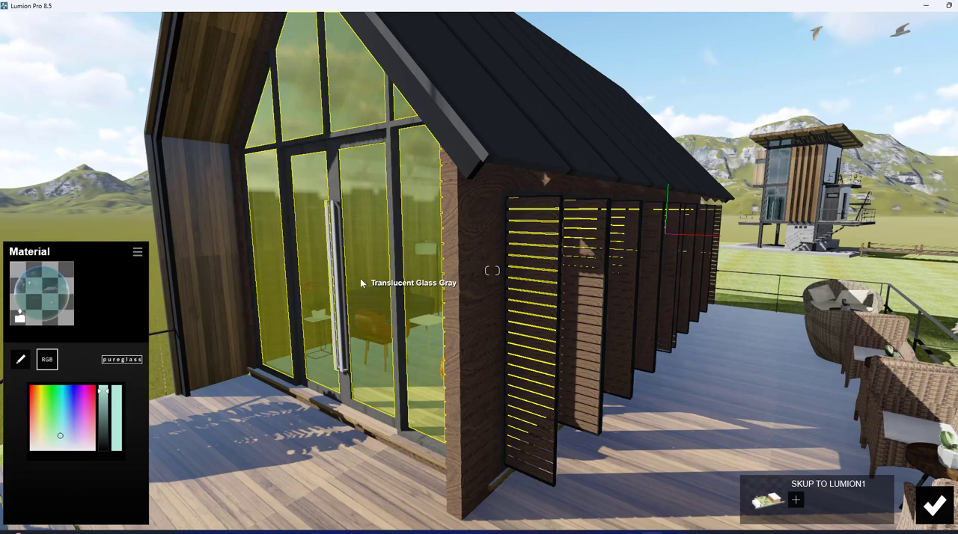
pyautogui.click(49, 290)
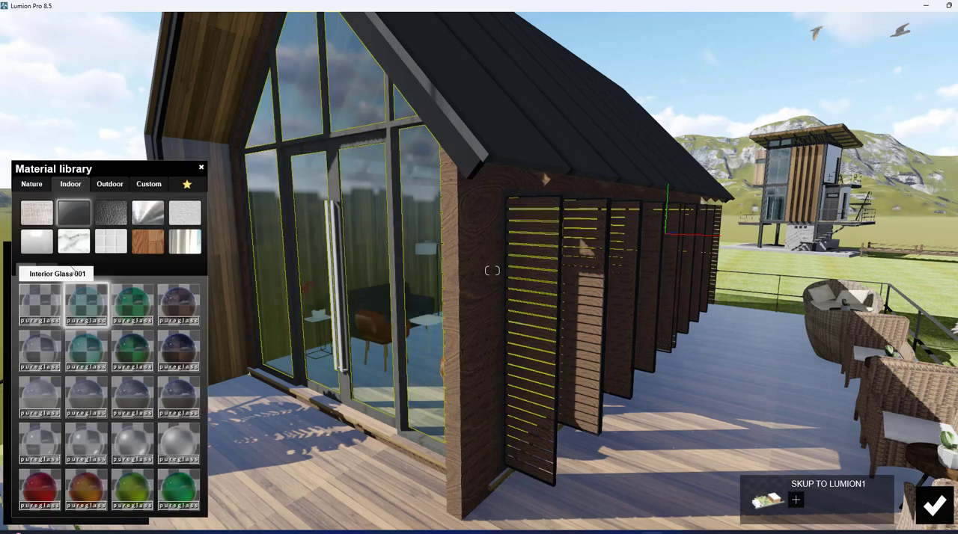
pyautogui.click(109, 183)
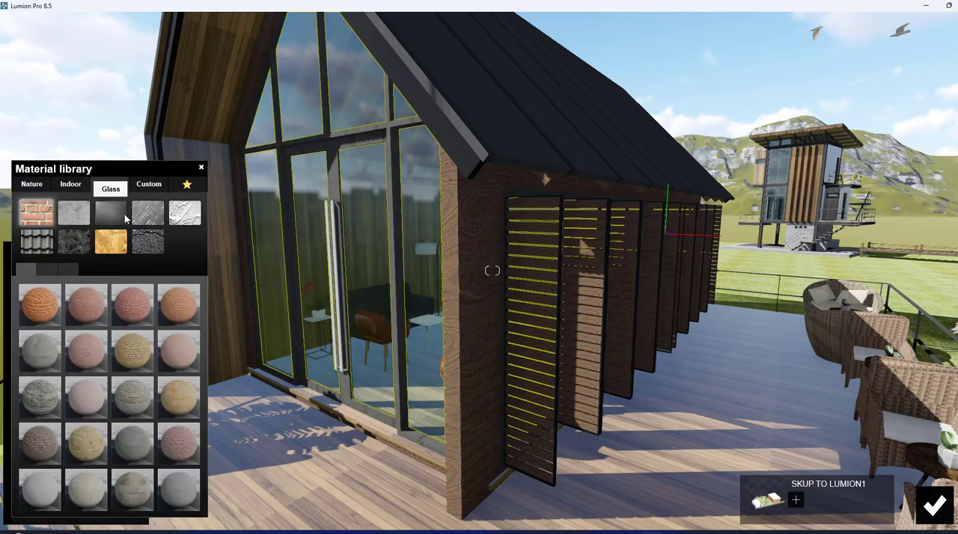
pyautogui.click(124, 214)
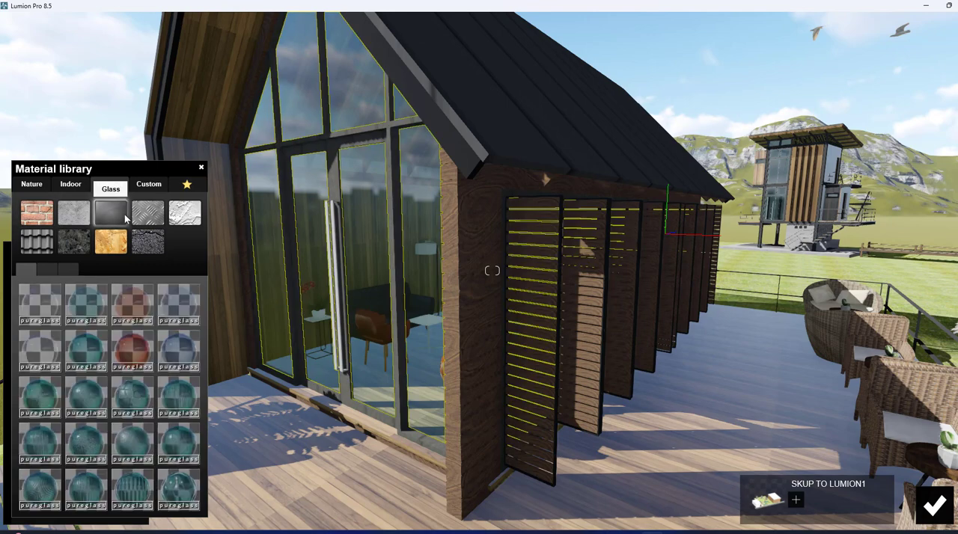
pyautogui.click(170, 302)
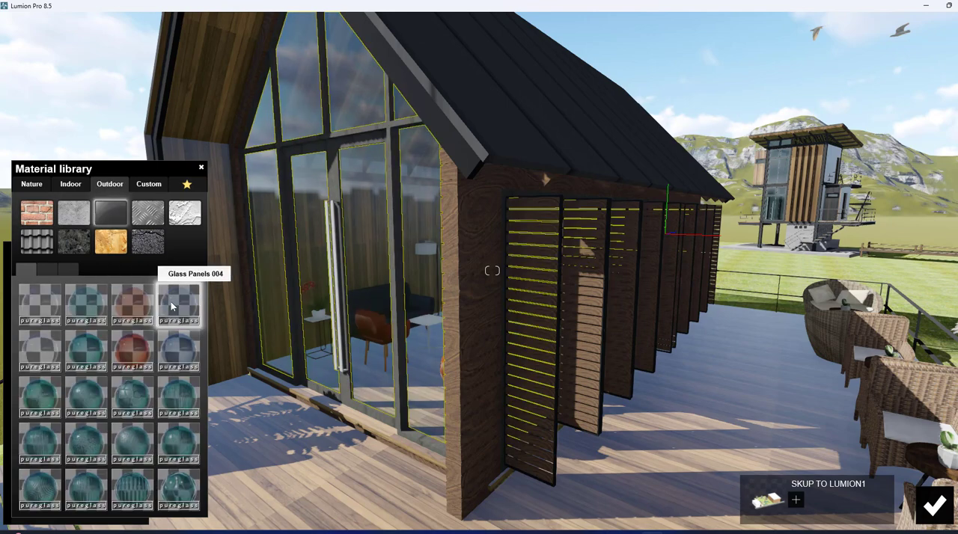
pyautogui.click(934, 507)
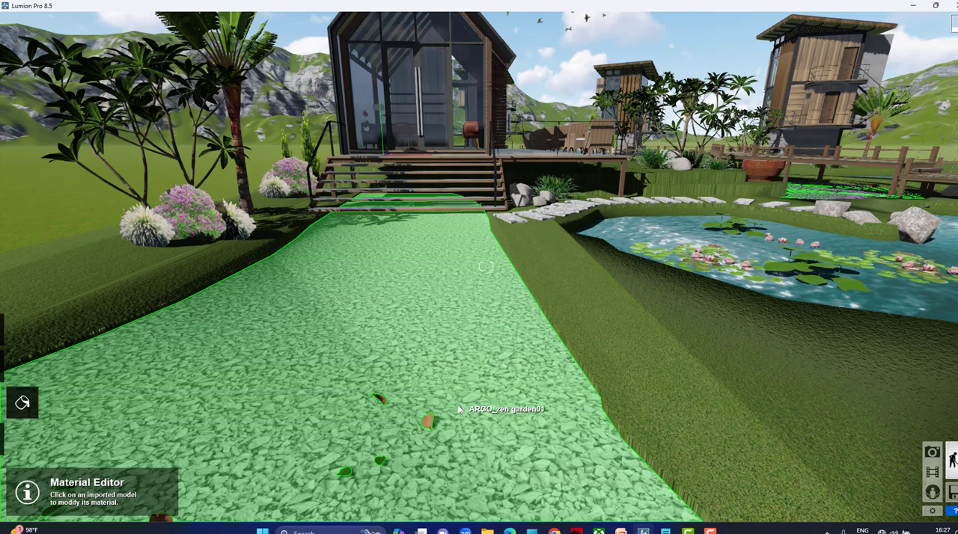
# Try the outdoor material Bricks 008a 1024 on the gravel path leading to the cabin steps.
pyautogui.click(460, 410)
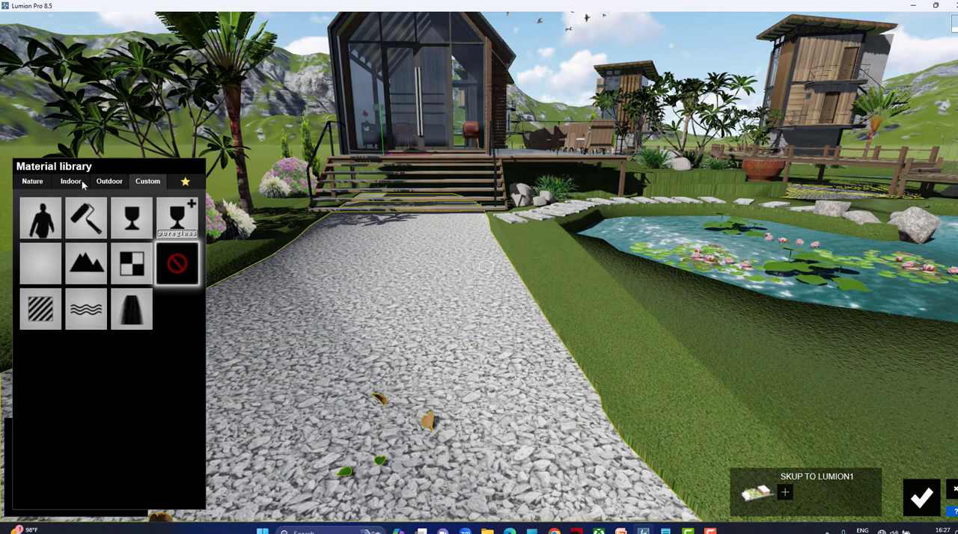
pyautogui.click(110, 183)
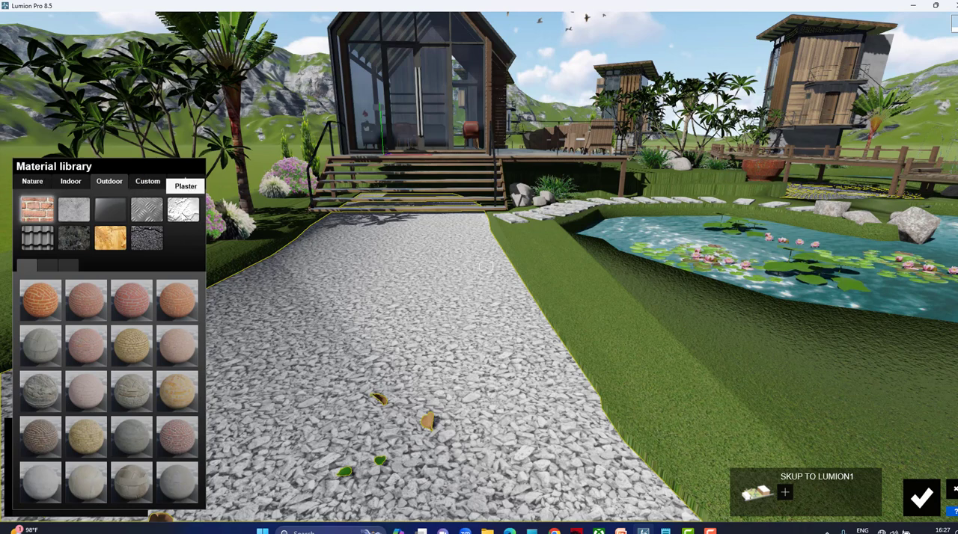
pyautogui.click(139, 400)
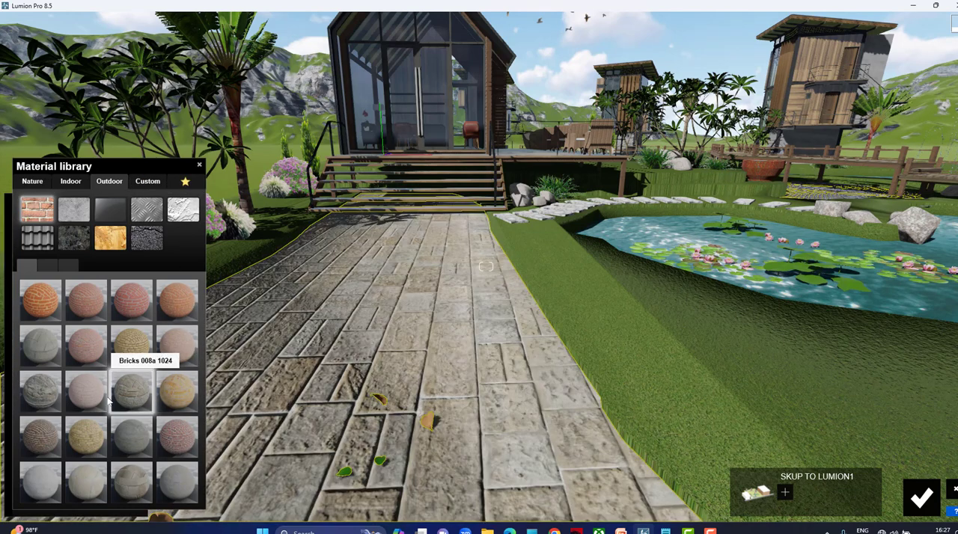
pyautogui.click(72, 182)
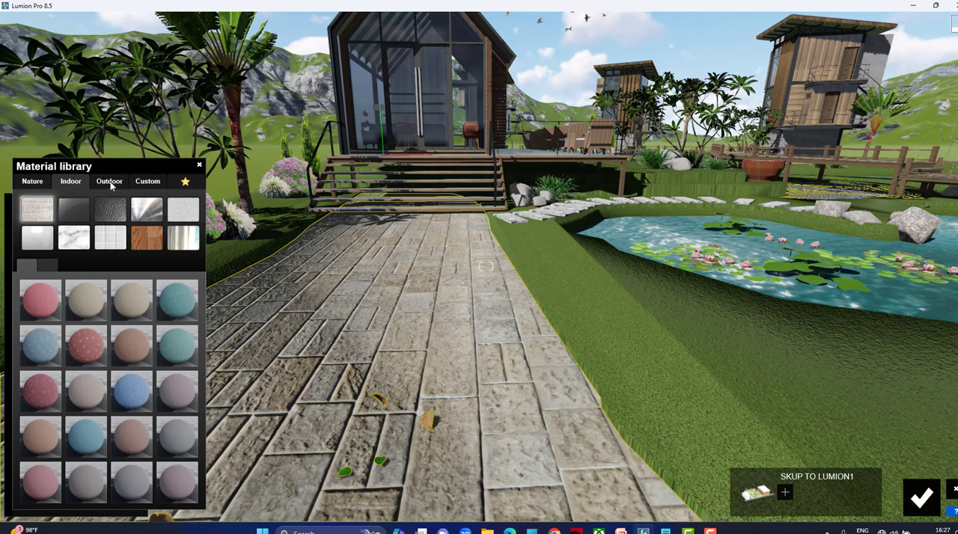
pyautogui.click(110, 184)
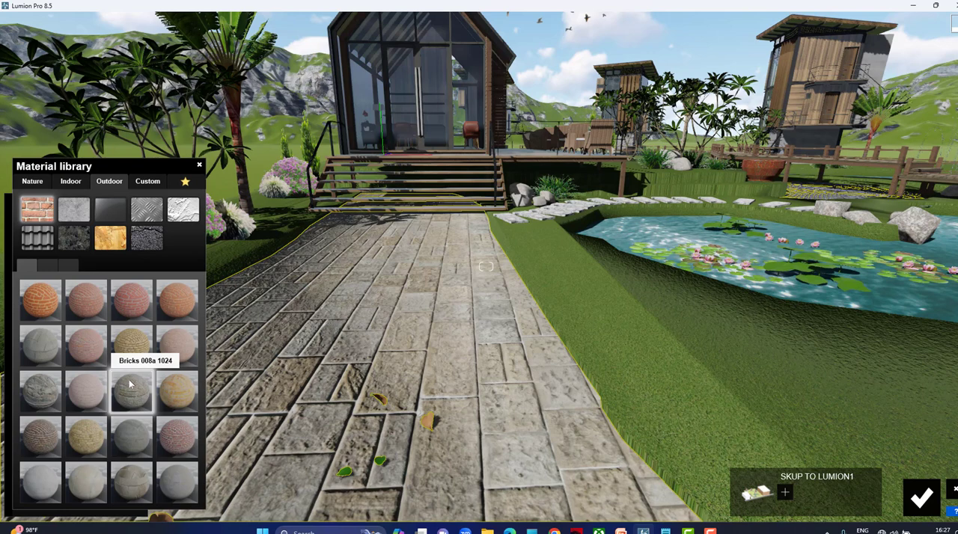
pyautogui.click(35, 183)
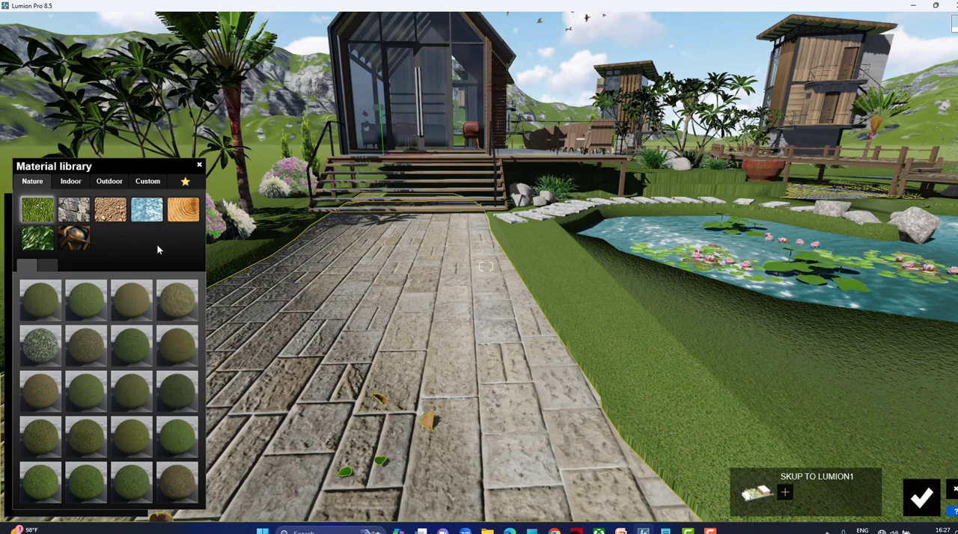
# Assign a Standard material to the path and load the beige circular cobblestone image from the PROJECT TEXTURES folder as its color map.
pyautogui.click(153, 184)
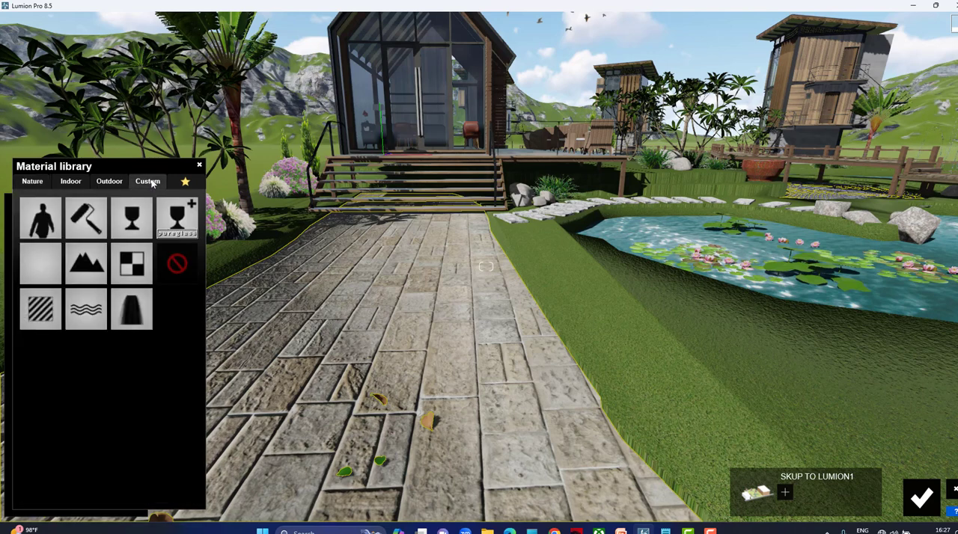
pyautogui.click(37, 320)
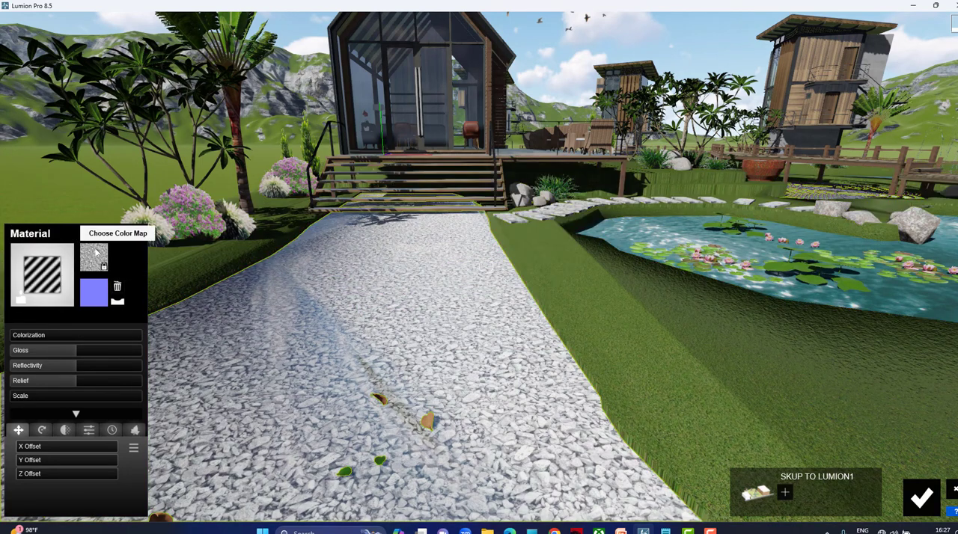
pyautogui.click(98, 255)
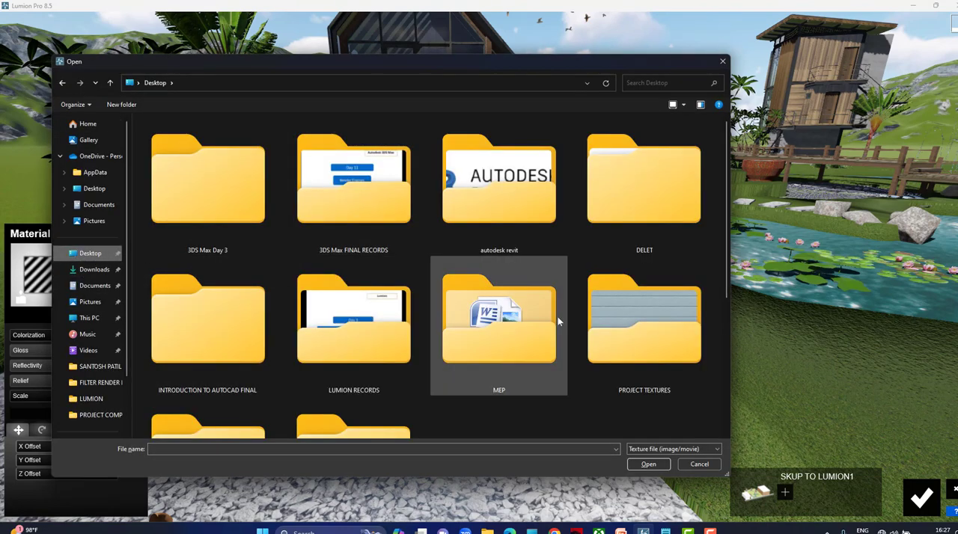
pyautogui.doubleClick(631, 325)
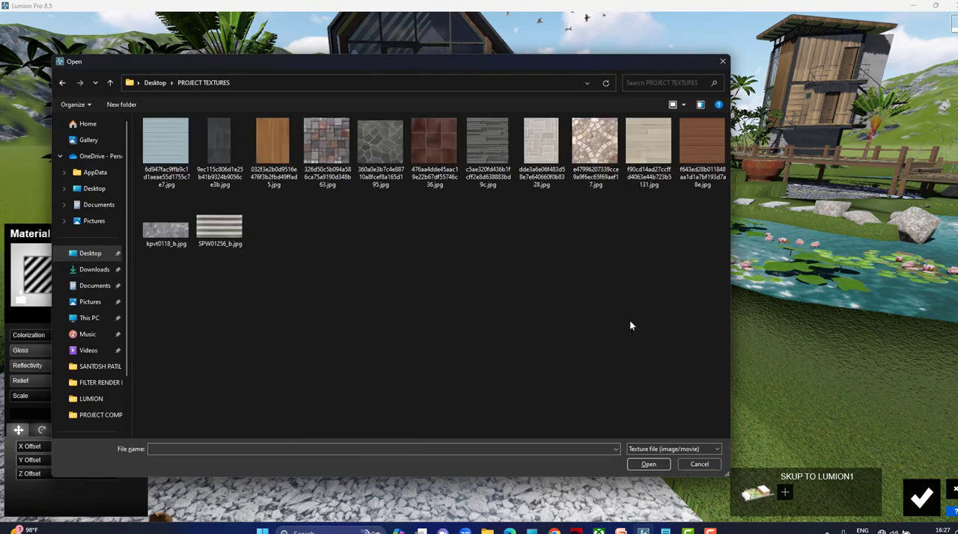
pyautogui.click(610, 178)
pyautogui.click(662, 464)
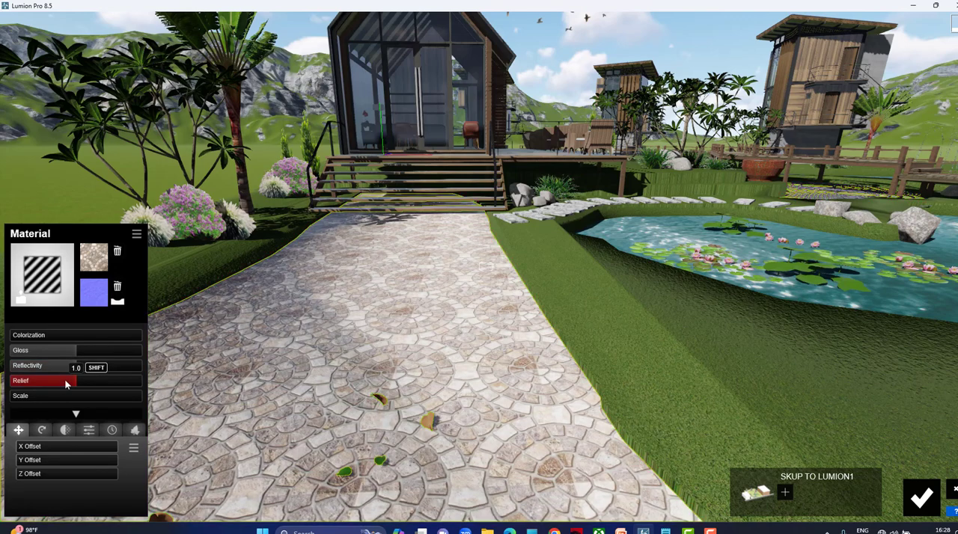
# Lower the path material's relief, scale its cobblestone pattern smaller, and save the material.
pyautogui.moveTo(66, 381)
pyautogui.mouseDown()
pyautogui.moveTo(104, 382)
pyautogui.moveTo(52, 382)
pyautogui.moveTo(23, 400)
pyautogui.moveTo(54, 403)
pyautogui.moveTo(35, 404)
pyautogui.mouseUp()
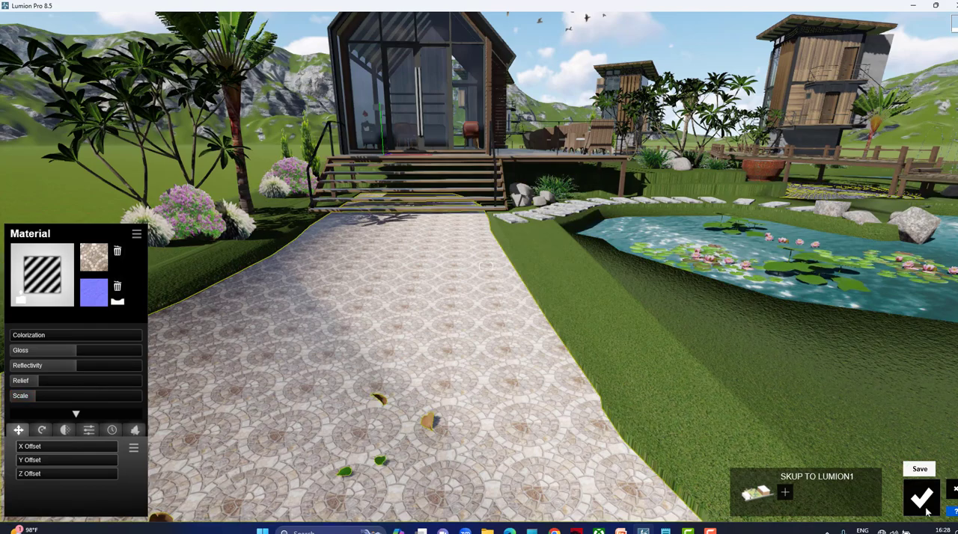
pyautogui.click(922, 498)
# Try the nature water materials Clear Ocean and Nice Pool on the lily pond's water surface.
pyautogui.moveTo(486, 267); pyautogui.dragTo(485, 238, button='right')
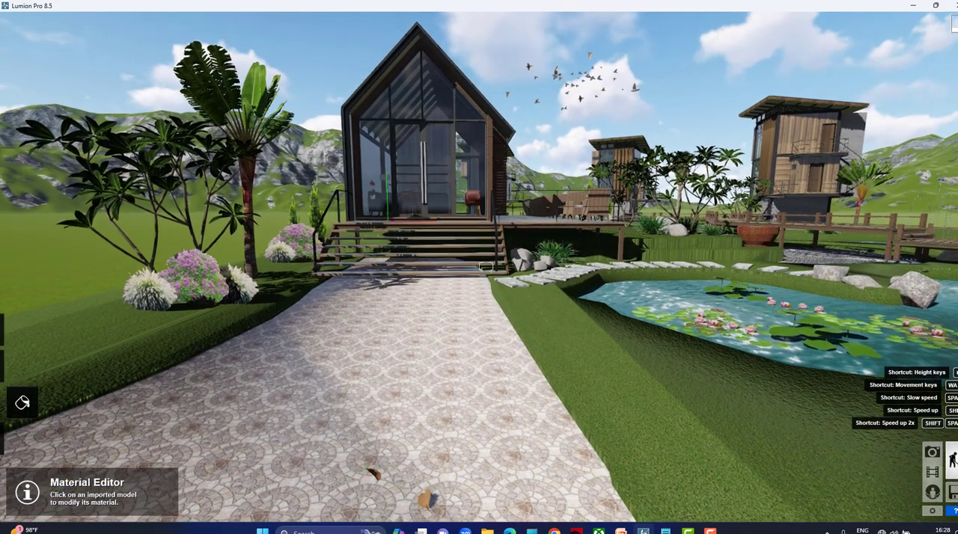
pyautogui.press('d')
pyautogui.press('w')
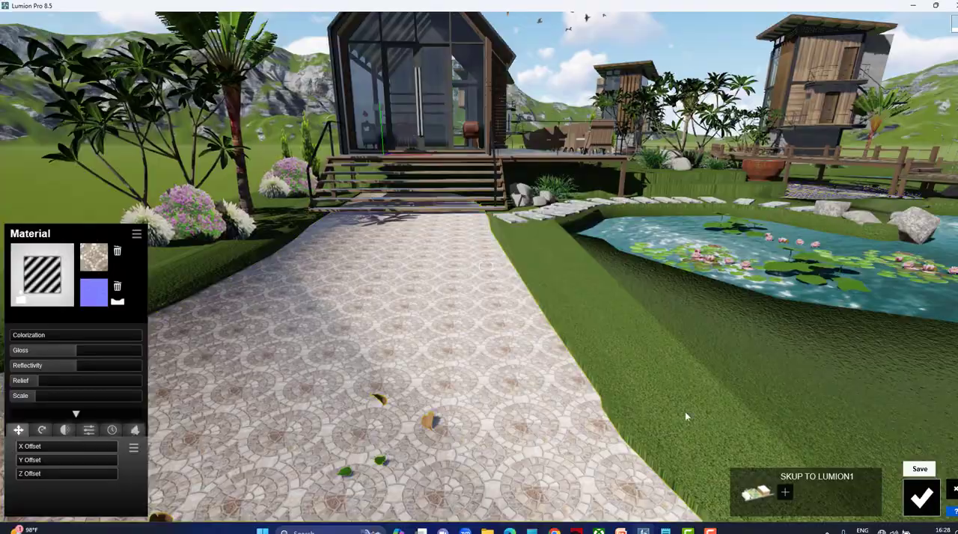
pyautogui.press('d')
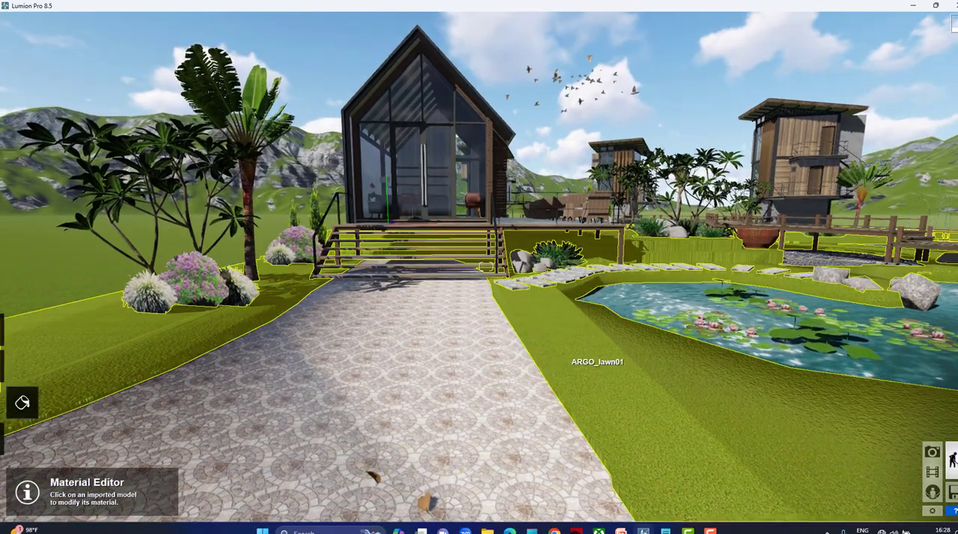
pyautogui.press('w')
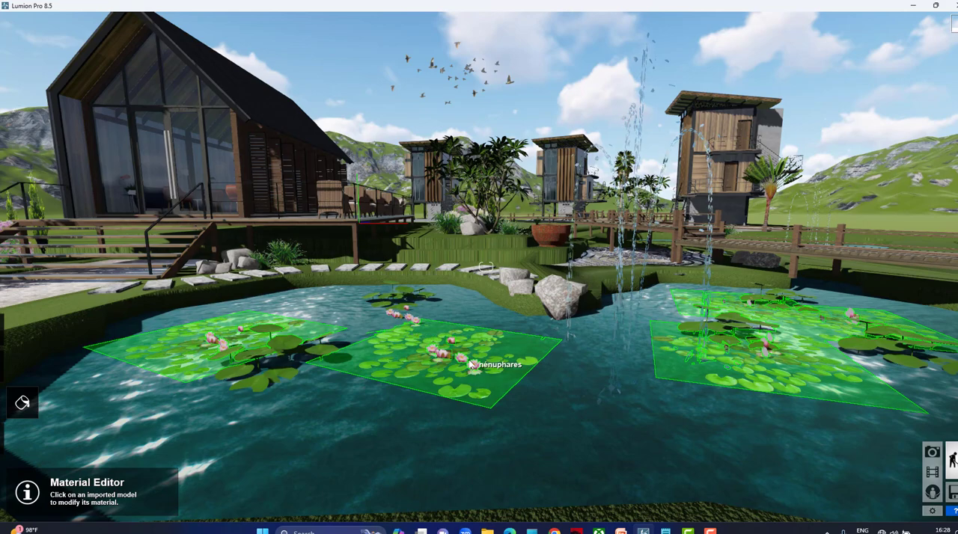
pyautogui.press('q')
pyautogui.moveTo(471, 350); pyautogui.dragTo(471, 419, button='right')
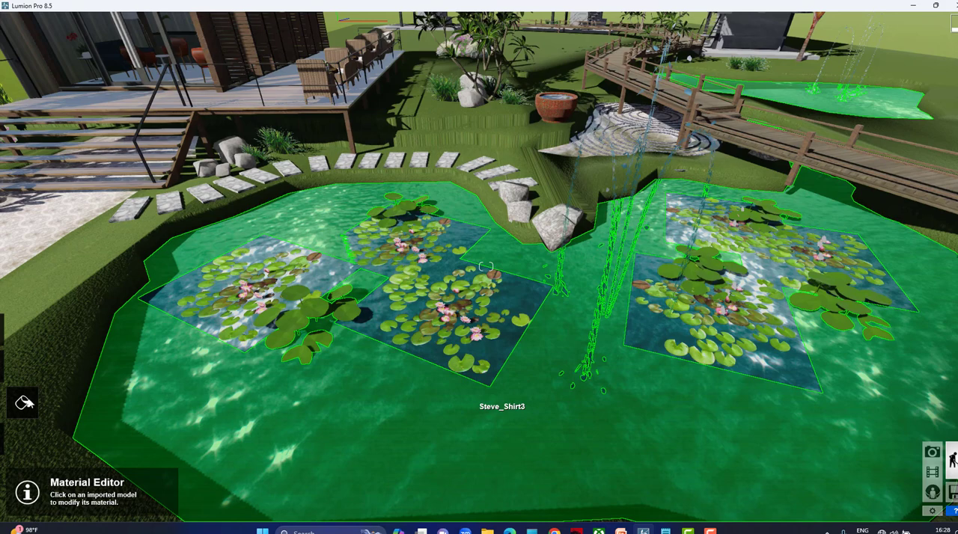
pyautogui.click(28, 406)
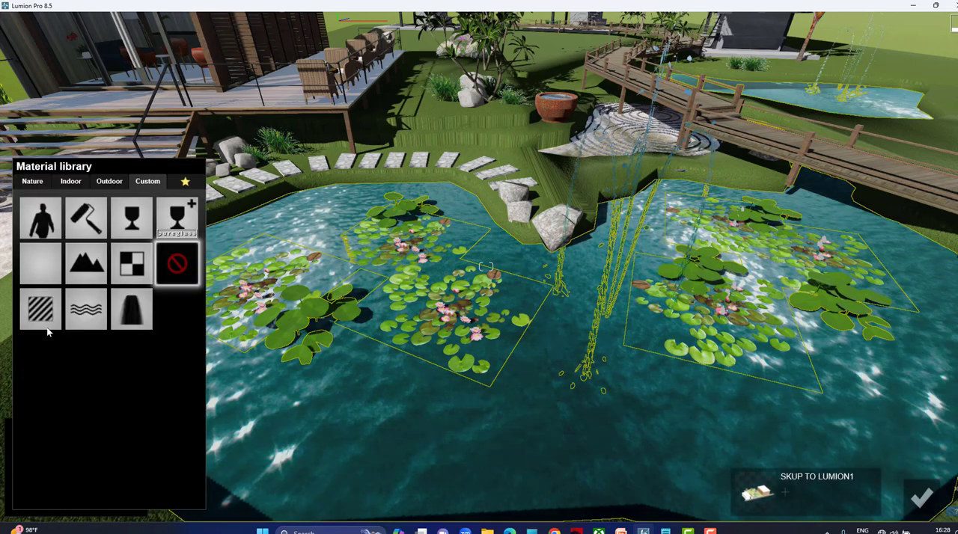
pyautogui.click(33, 182)
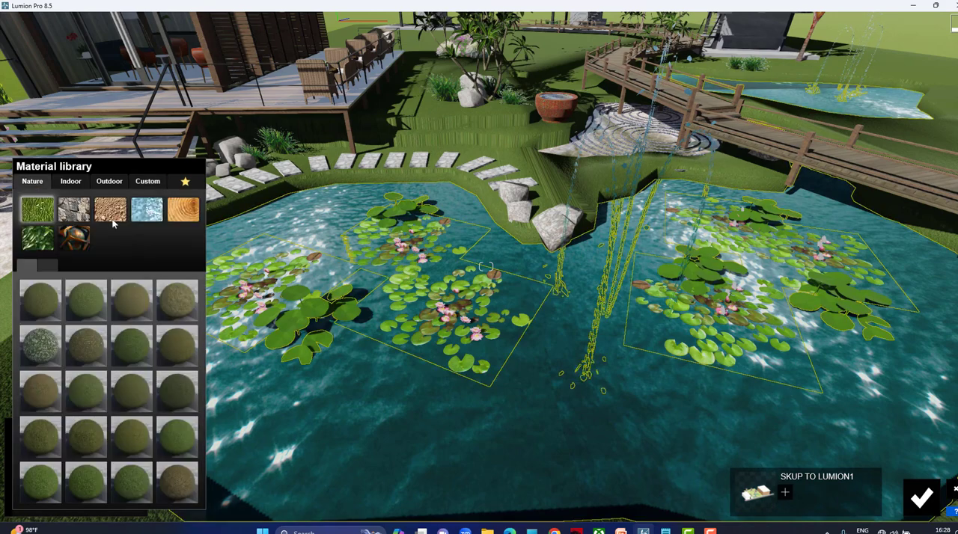
pyautogui.click(147, 211)
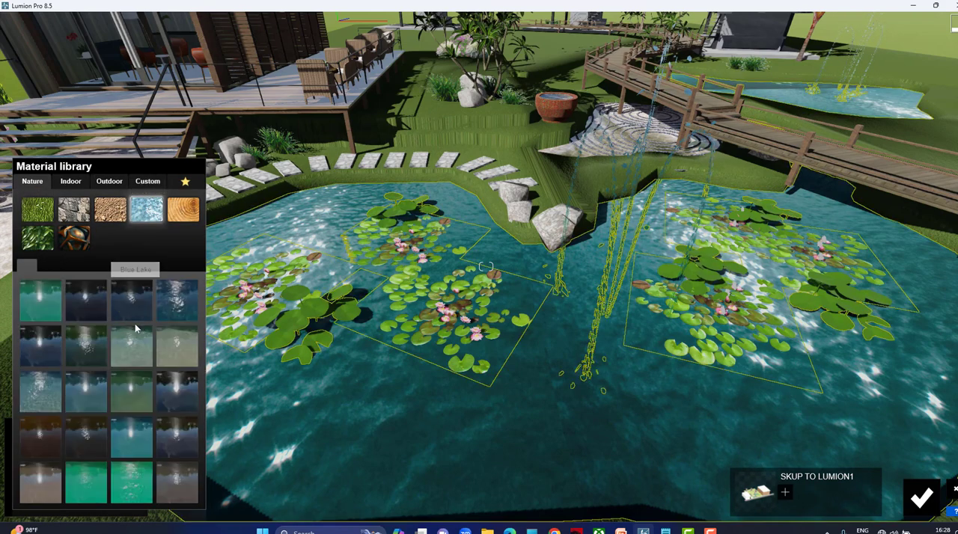
pyautogui.click(44, 396)
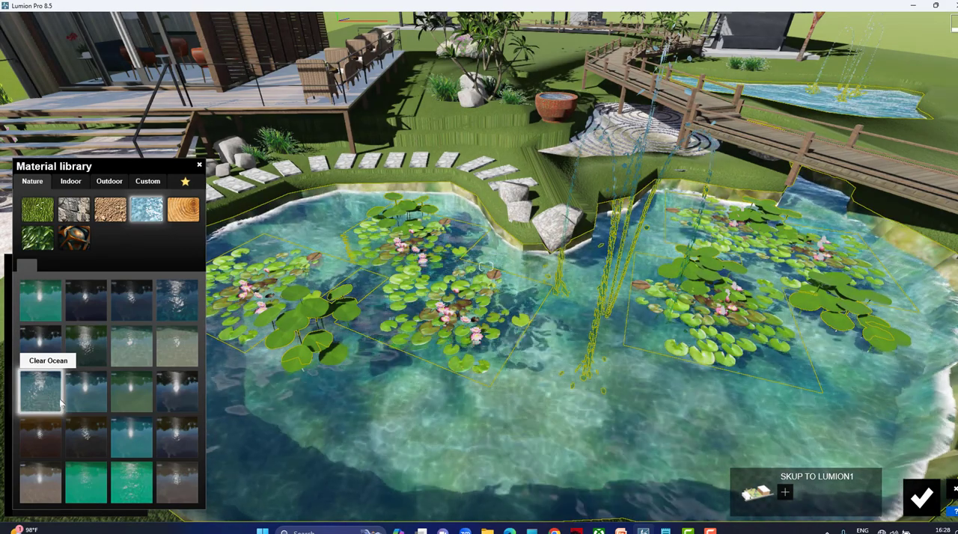
pyautogui.click(123, 441)
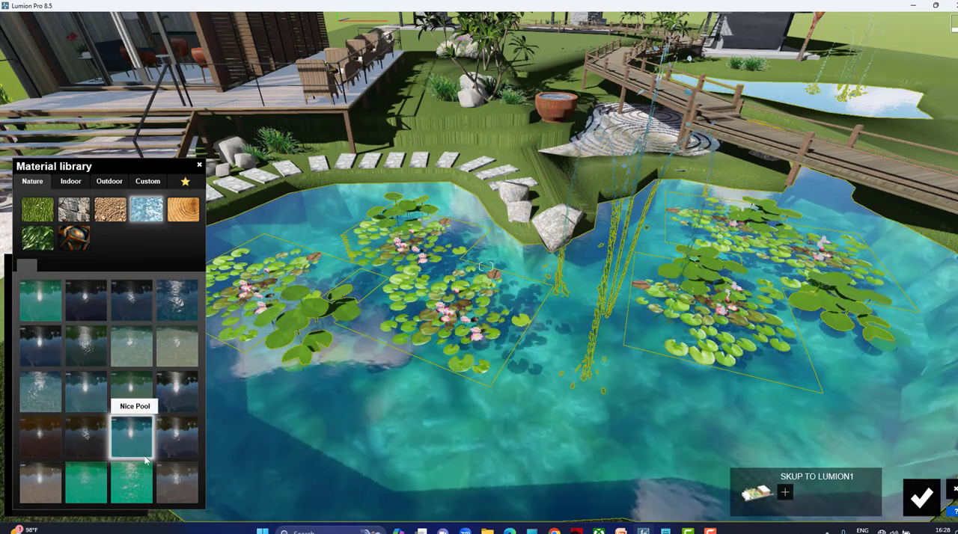
# Apply the White Water material to the pond, raise its wave height slightly, and save the material.
pyautogui.click(171, 484)
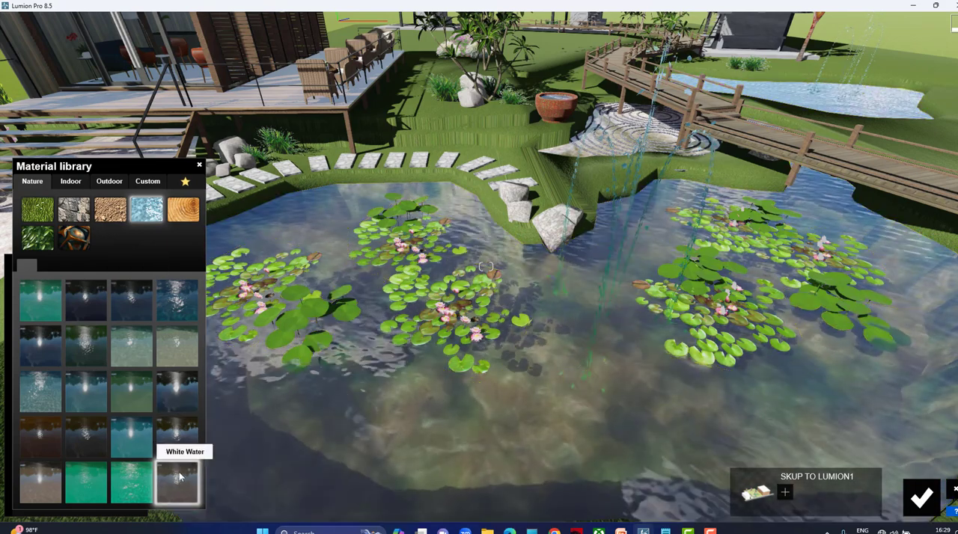
pyautogui.click(178, 481)
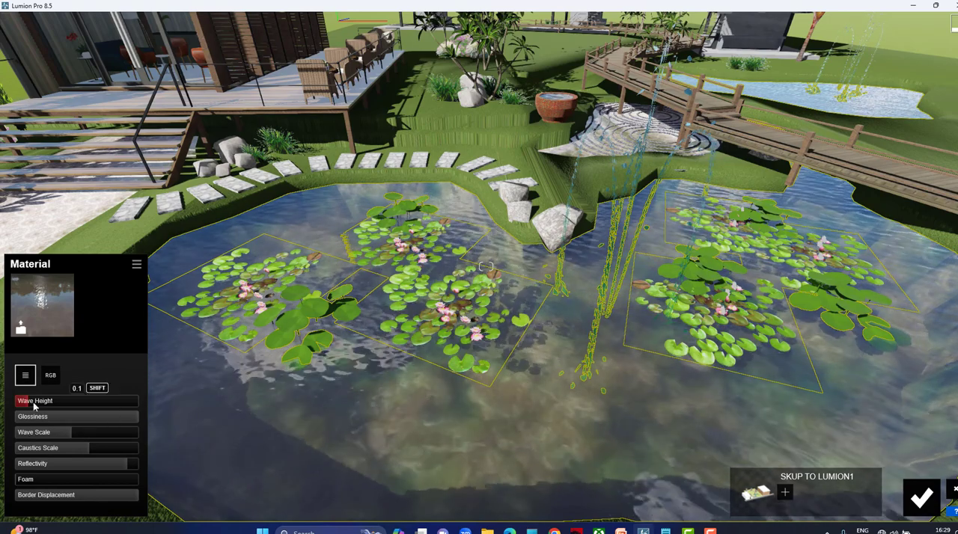
pyautogui.moveTo(33, 402); pyautogui.dragTo(46, 403)
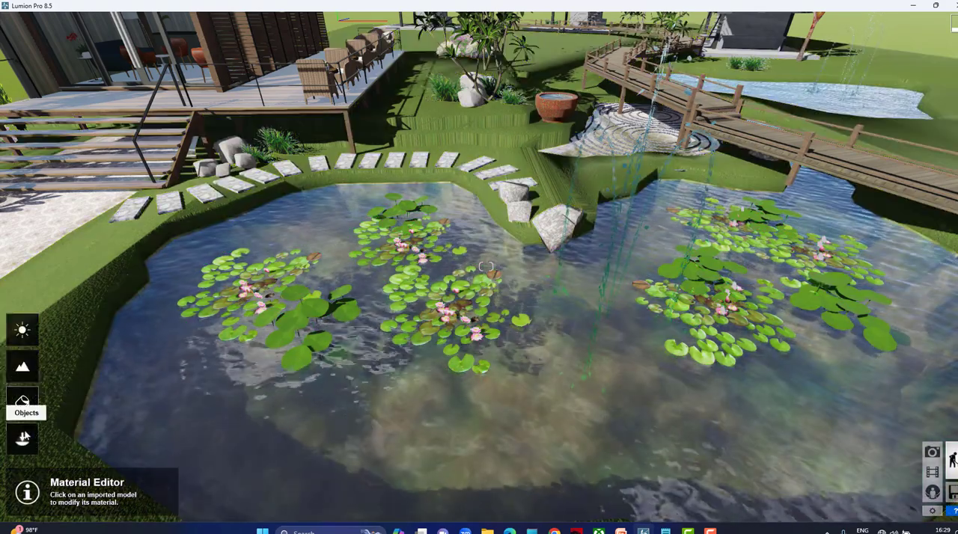
# Choose the African_Daisy_Purple plant from the nature library's flowers for placement.
pyautogui.click(22, 403)
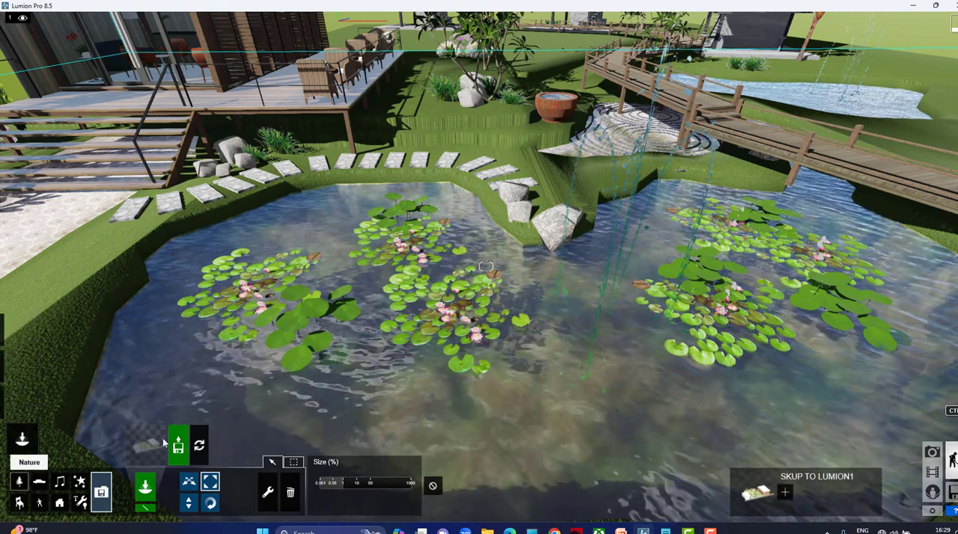
pyautogui.click(146, 444)
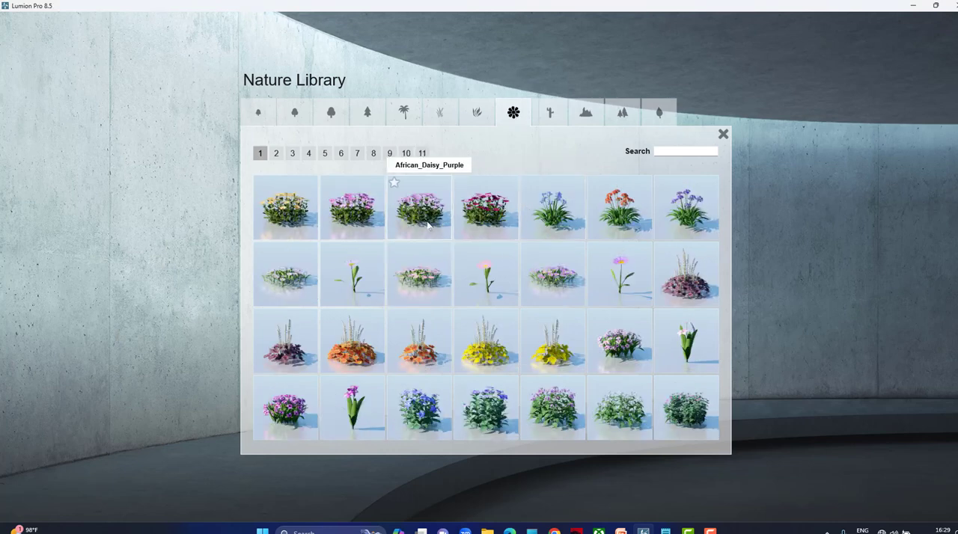
pyautogui.click(427, 225)
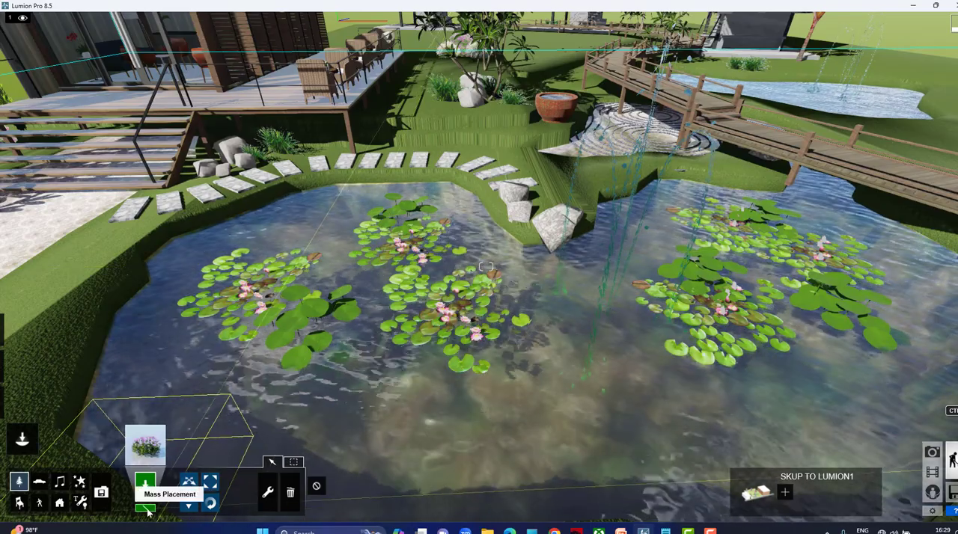
# Start a mass placement line of the purple daisies on the pond's near bank, beginning beside the cobblestone path.
pyautogui.moveTo(535, 159); pyautogui.dragTo(534, 186, button='right')
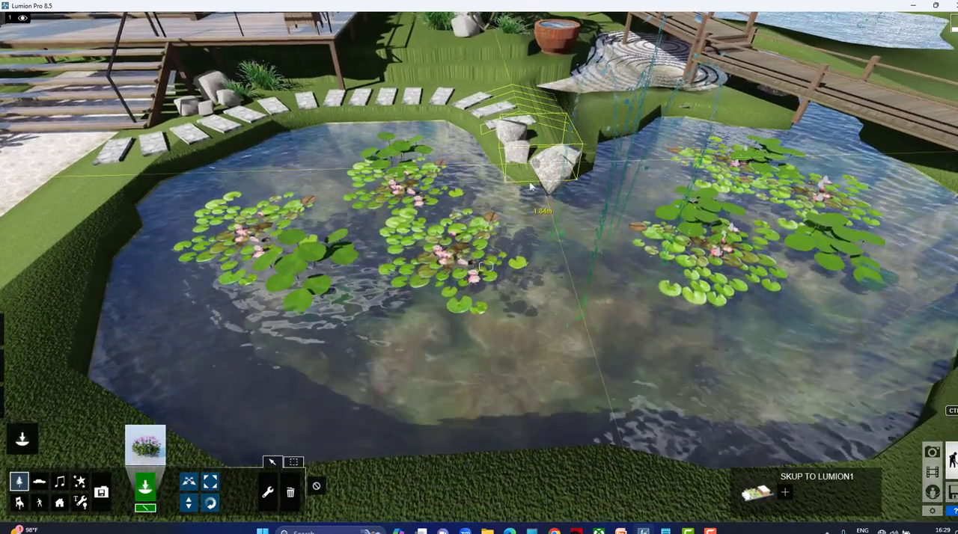
pyautogui.press('q')
pyautogui.press('q')
pyautogui.moveTo(494, 152); pyautogui.dragTo(496, 158, button='right')
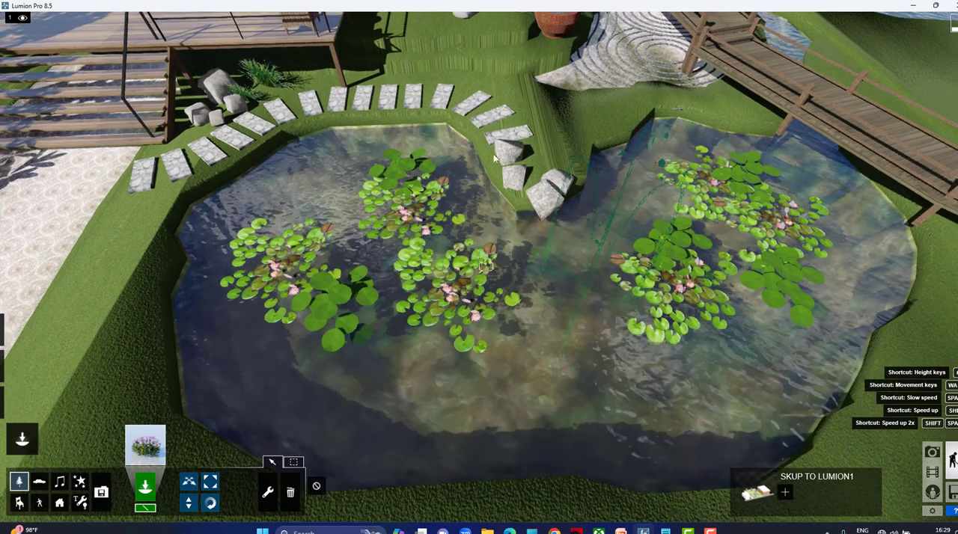
pyautogui.press('s')
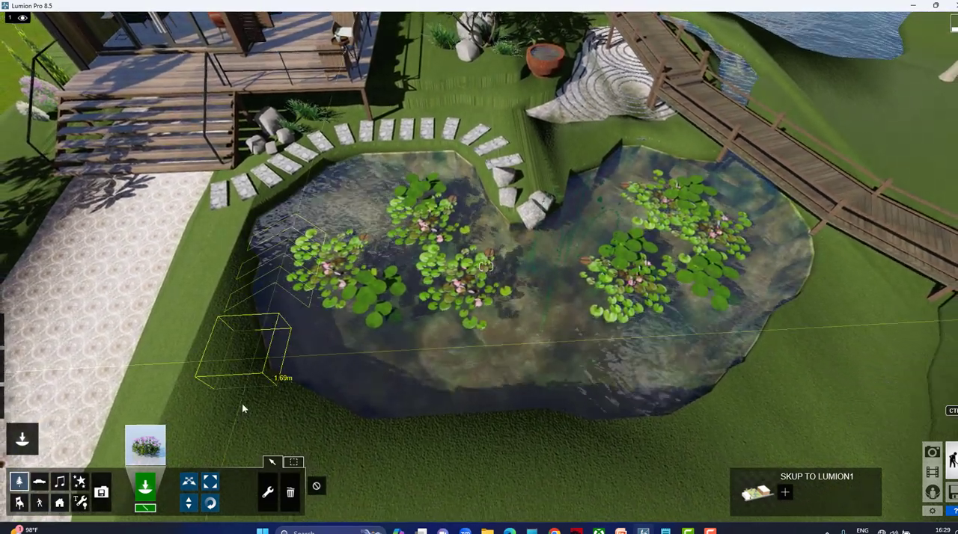
pyautogui.click(239, 382)
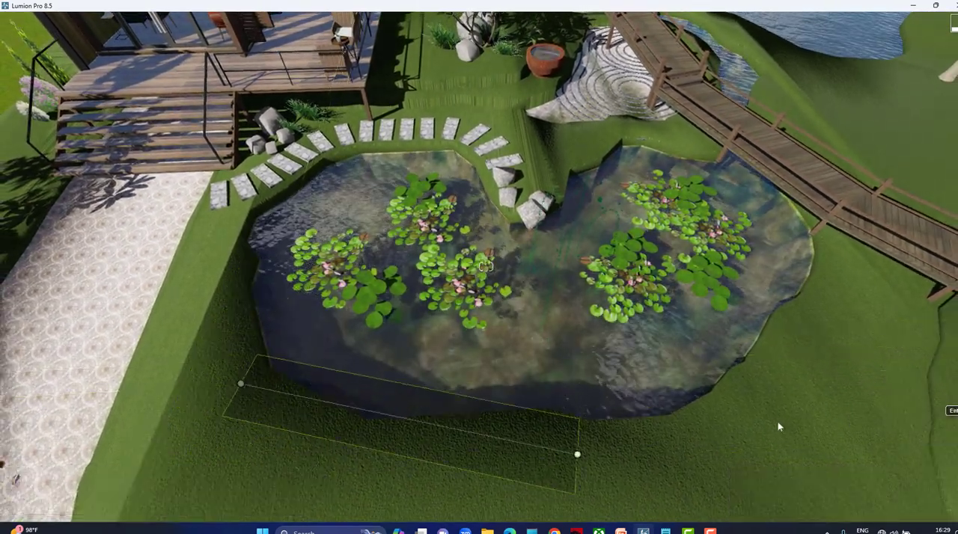
pyautogui.click(836, 360)
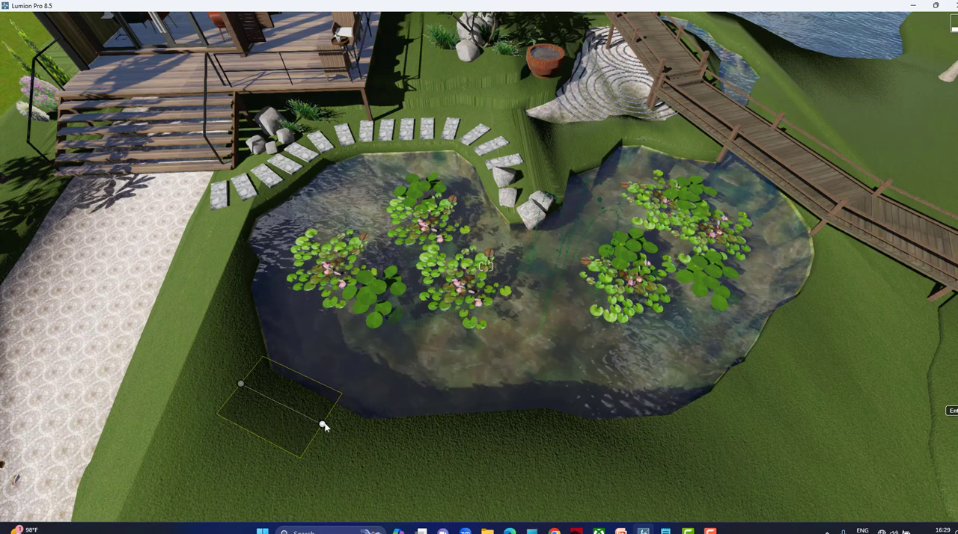
pyautogui.click(326, 425)
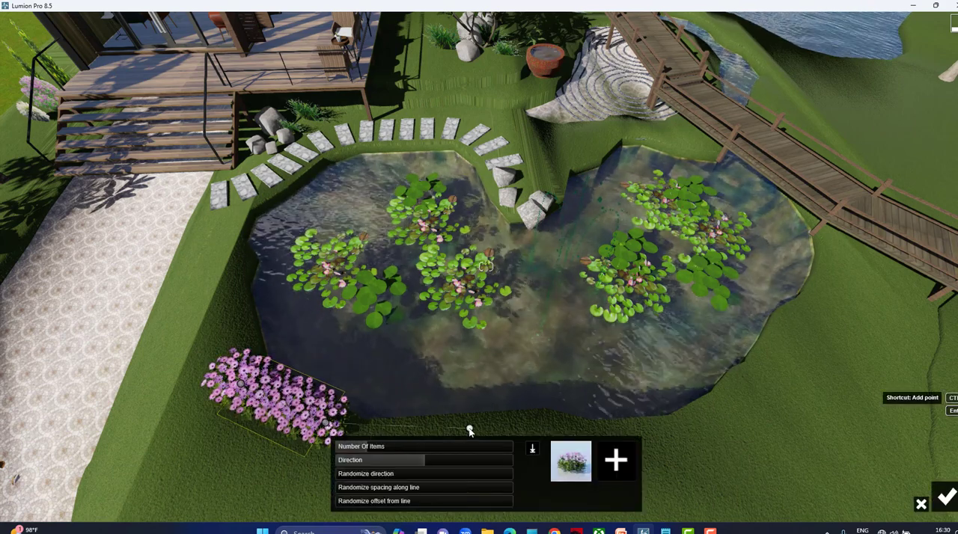
# Extend the daisy placement line with more points around the pond's bank up to the wooden bridge.
pyautogui.click(512, 426)
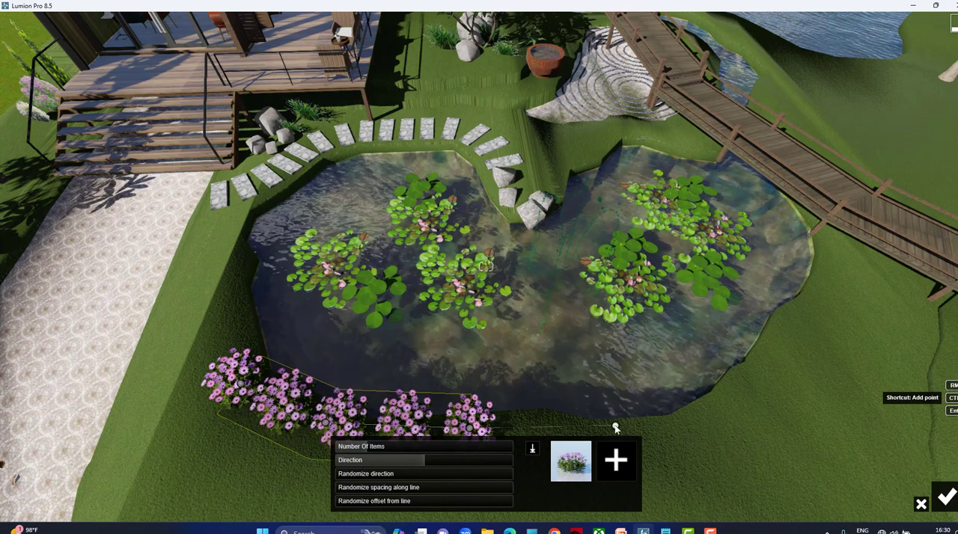
pyautogui.click(615, 428)
pyautogui.click(741, 408)
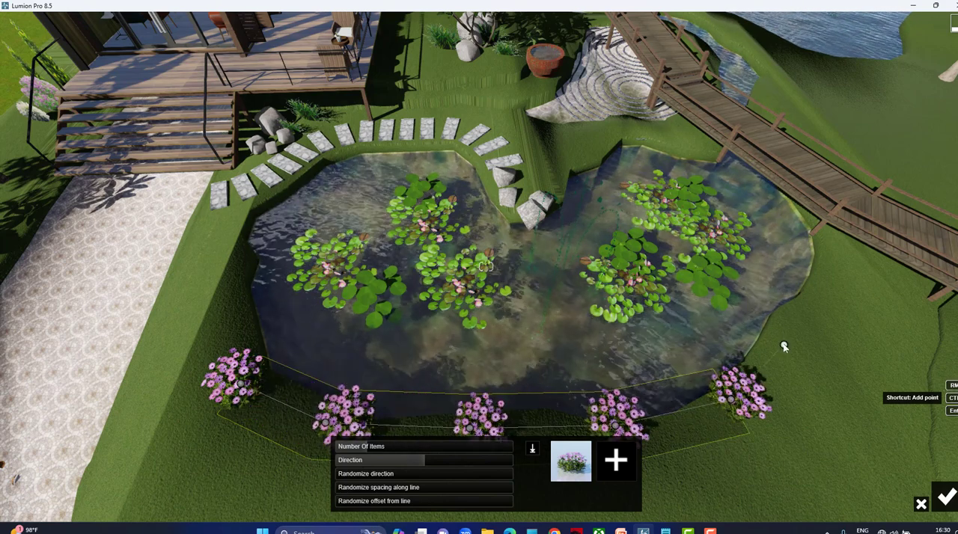
pyautogui.click(784, 345)
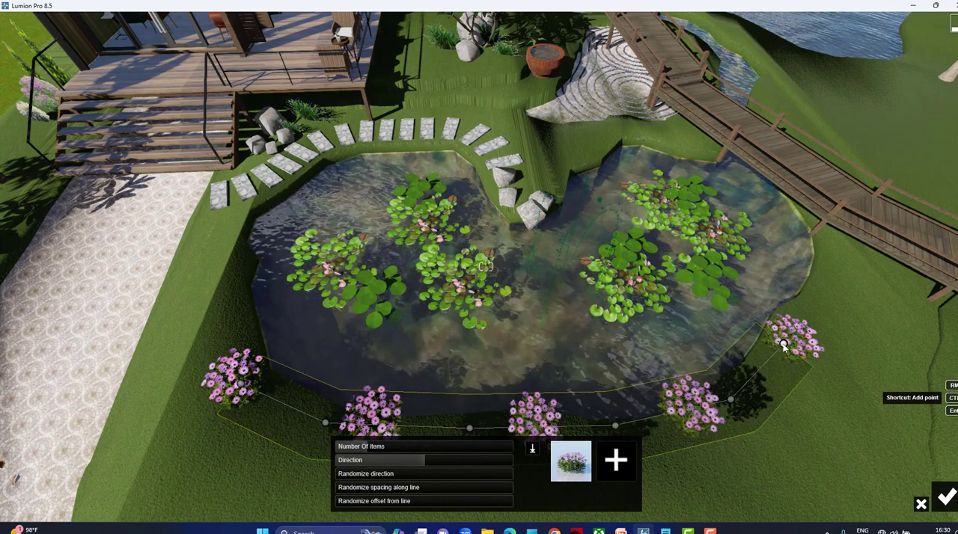
pyautogui.keyDown('ctrl'); pyautogui.click(845, 240); pyautogui.keyUp('ctrl')
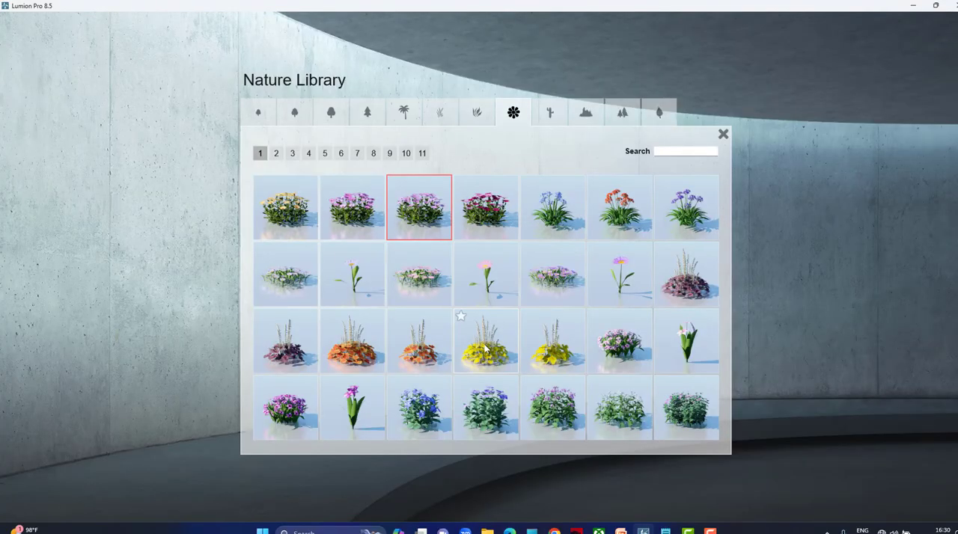
# Add the large yellow flowering plant from page 1 and the orange-flowered leafy bush from page 2 to the mass placement mix.
pyautogui.click(486, 348)
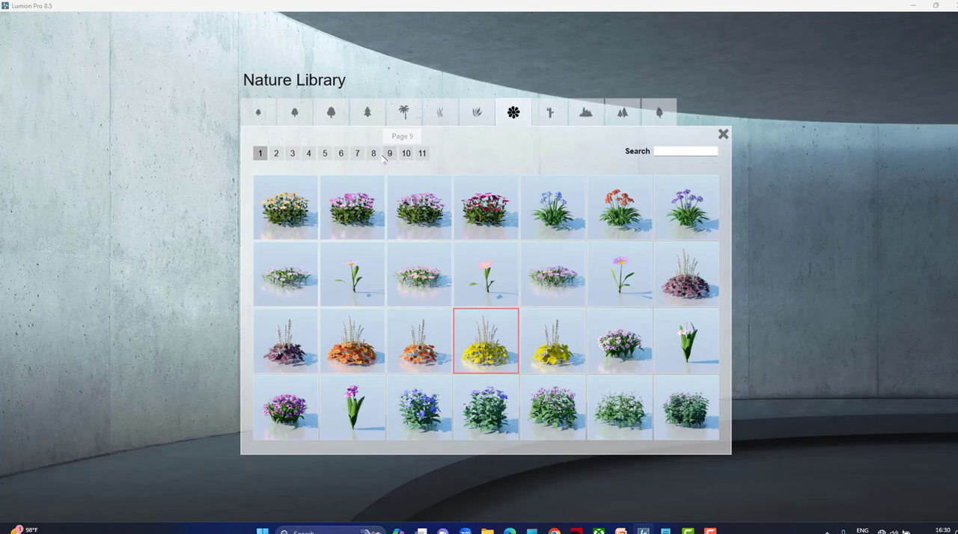
pyautogui.click(341, 154)
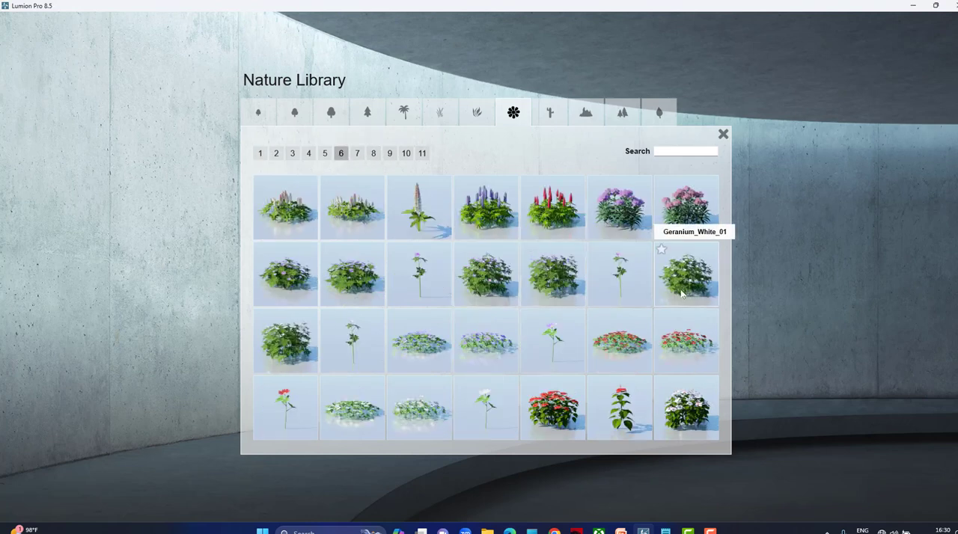
pyautogui.click(309, 153)
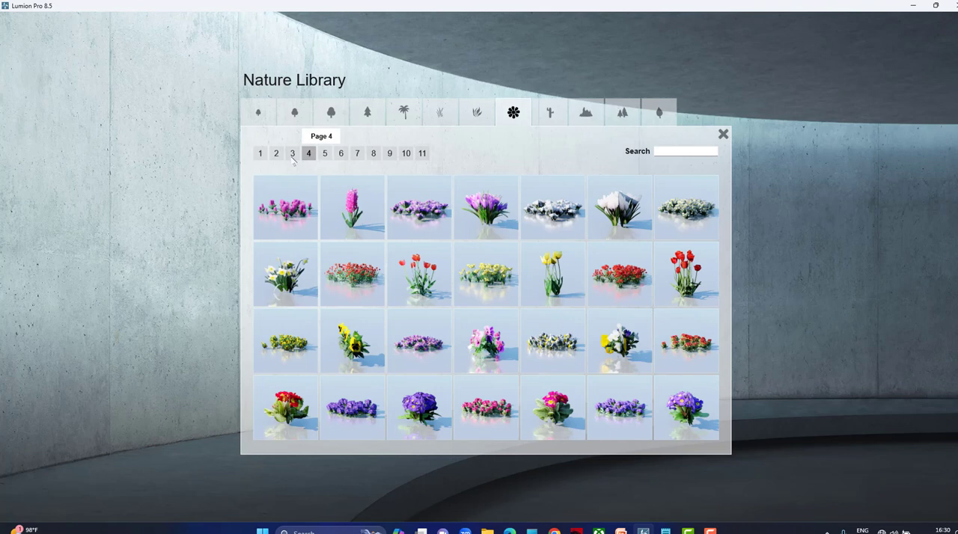
pyautogui.click(276, 155)
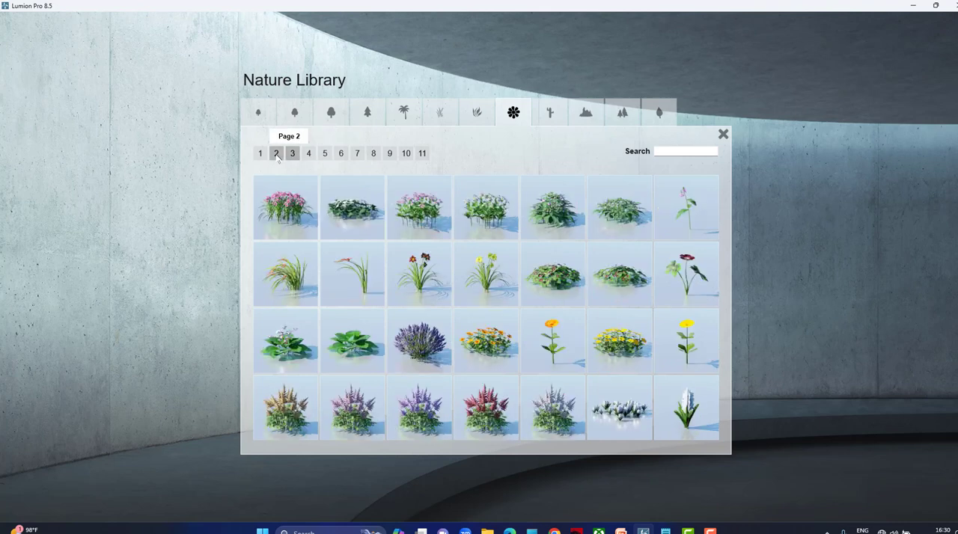
pyautogui.click(276, 155)
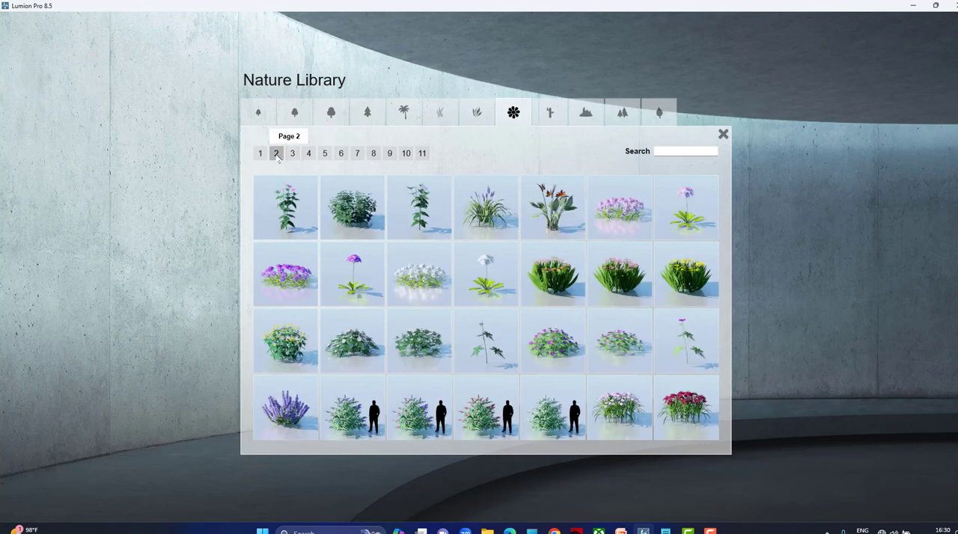
pyautogui.click(555, 298)
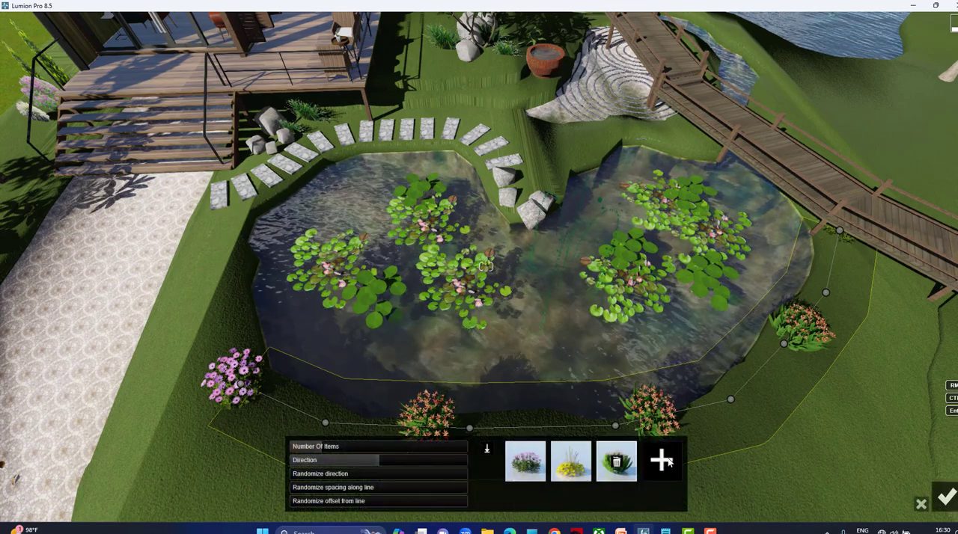
# Add the orange bird-of-paradise plant to the mix and increase the number of items until the flower border is dense.
pyautogui.click(662, 461)
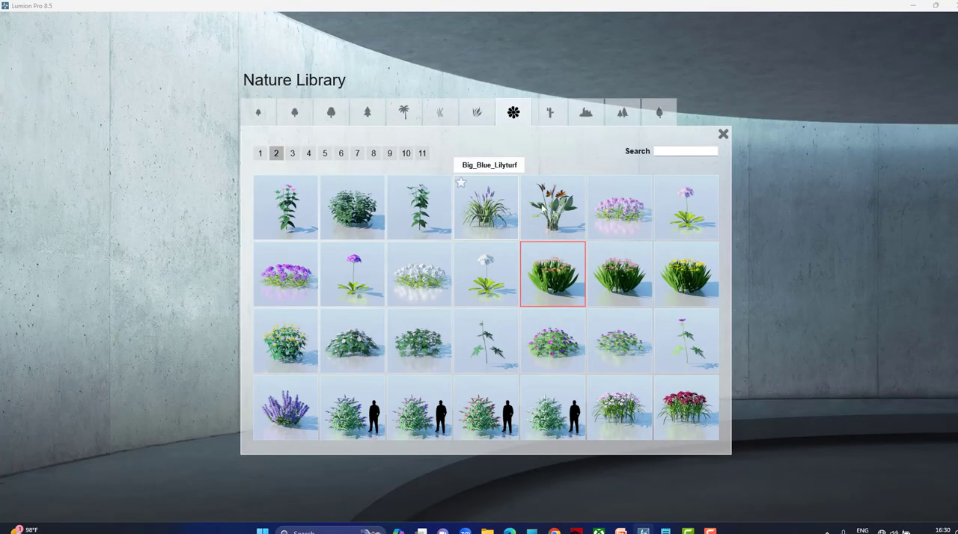
pyautogui.click(549, 213)
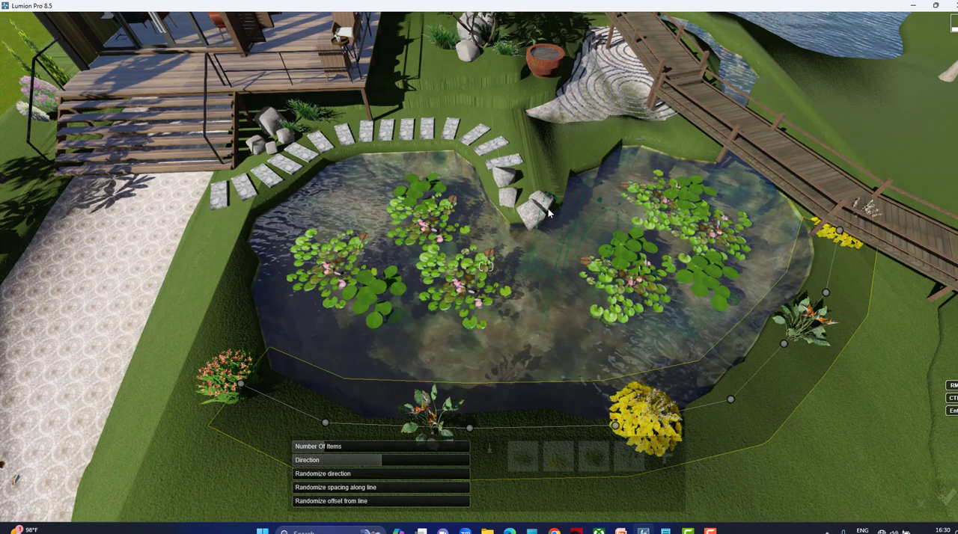
pyautogui.moveTo(341, 447); pyautogui.dragTo(374, 447)
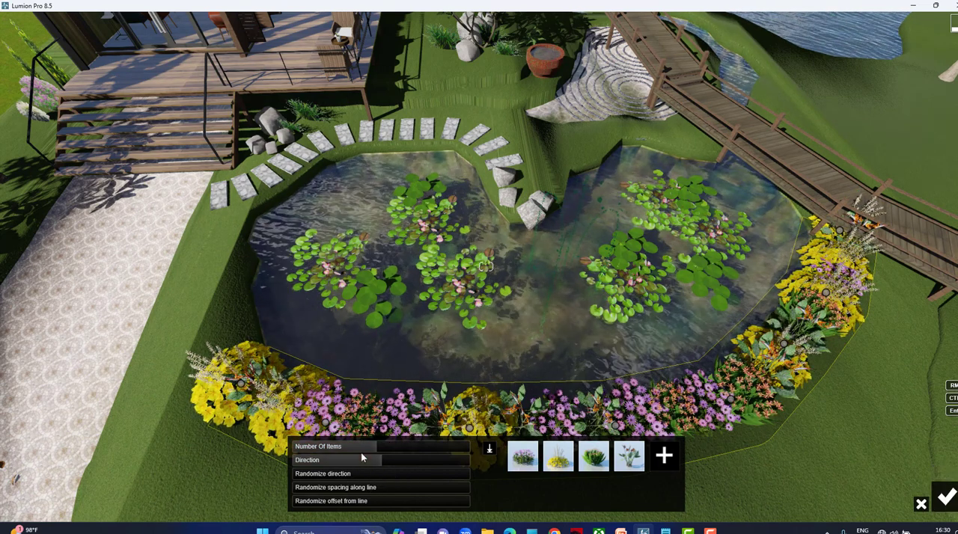
# Accept the mixed flower border's mass placement along the pond's near bank.
pyautogui.click(952, 500)
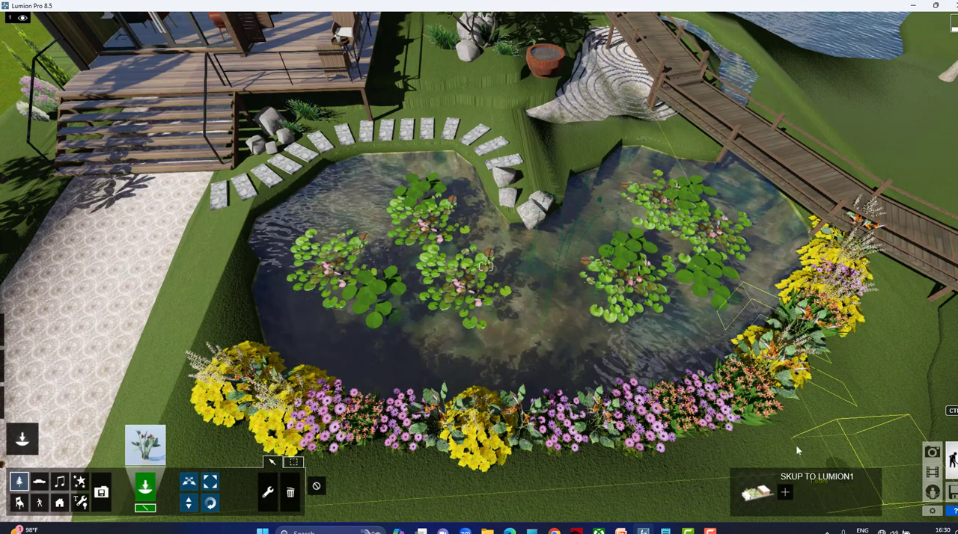
pyautogui.scroll(-1, 750, 380)
pyautogui.scroll(-5, 747, 378)
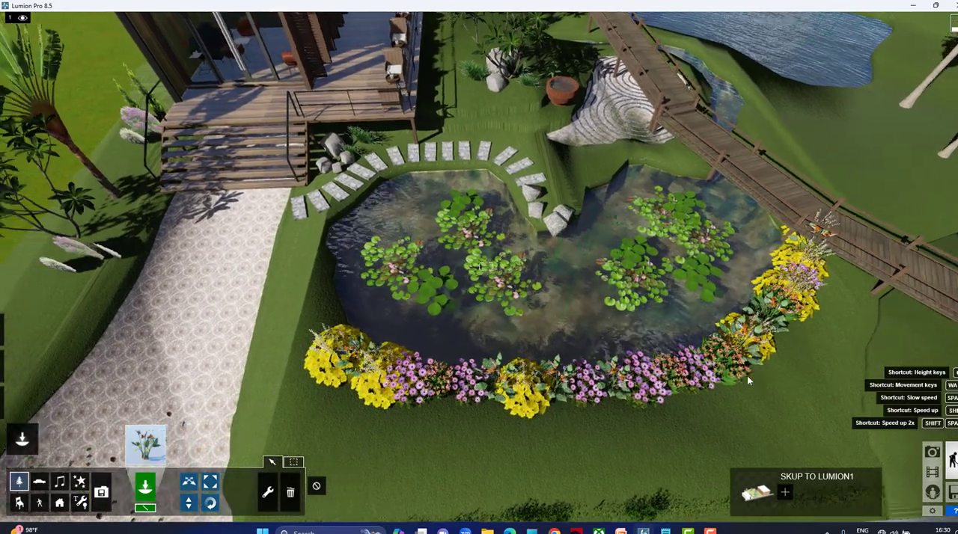
pyautogui.scroll(-2, 525, 277)
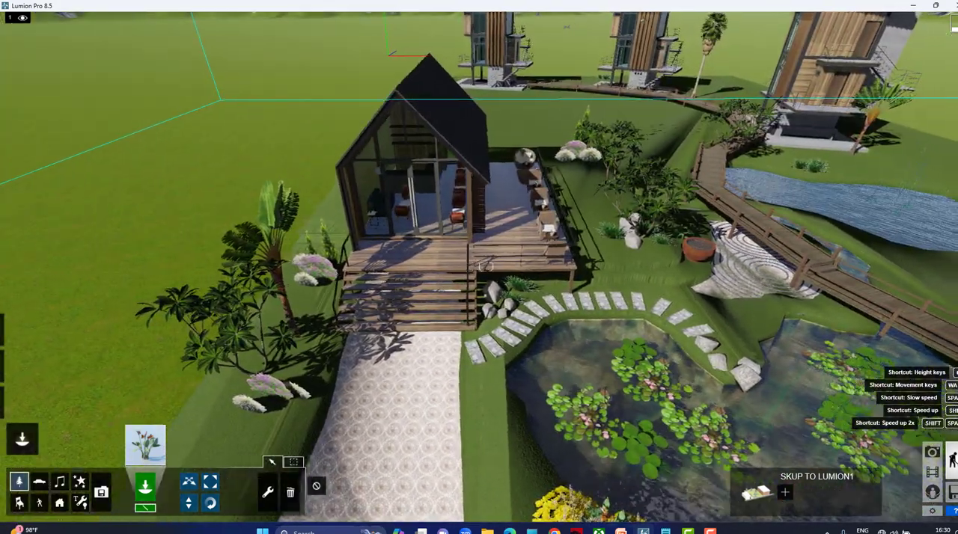
# Choose the first broadleaf tree on page 1 of the Nature Library's first tree category for placement.
pyautogui.moveTo(524, 340); pyautogui.dragTo(610, 200, button='right')
pyautogui.scroll(3, 525, 277)
pyautogui.press('a')
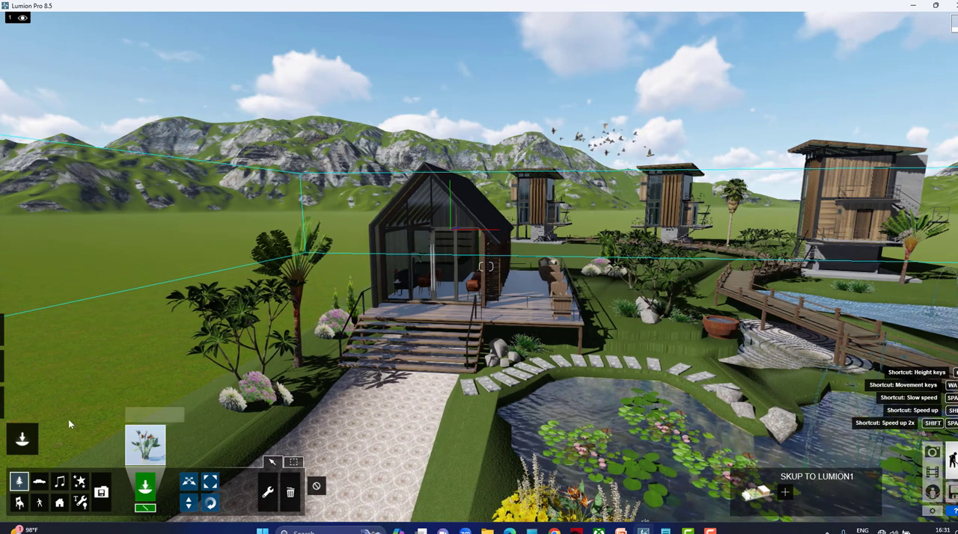
pyautogui.moveTo(22, 437)
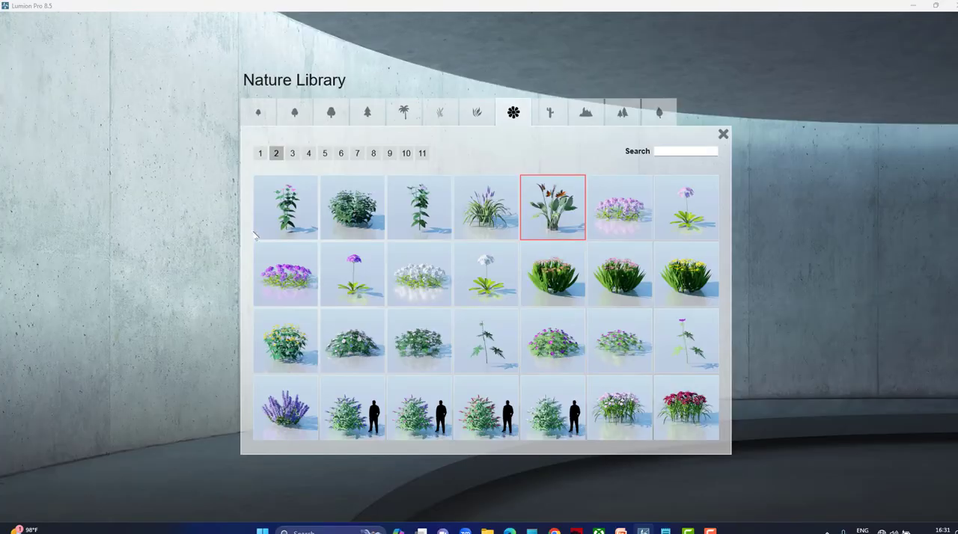
pyautogui.click(259, 113)
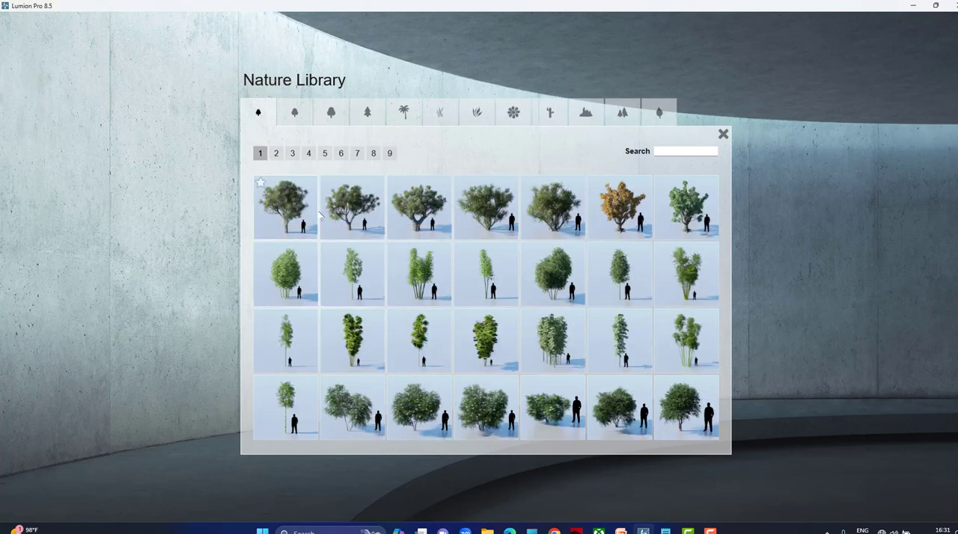
pyautogui.click(363, 230)
# Start a mass placement line of the chosen tree on the lawn beside the cabin, running from near the road toward the rear towers.
pyautogui.press('w')
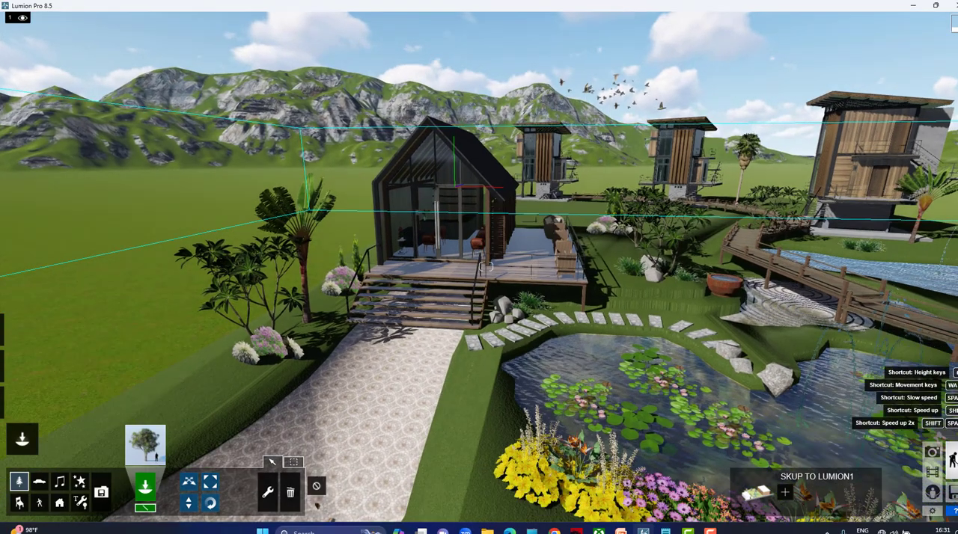
pyautogui.press('q')
pyautogui.moveTo(322, 172); pyautogui.dragTo(295, 241, button='right')
pyautogui.press('s')
pyautogui.moveTo(300, 165); pyautogui.dragTo(302, 224, button='right')
pyautogui.press('q')
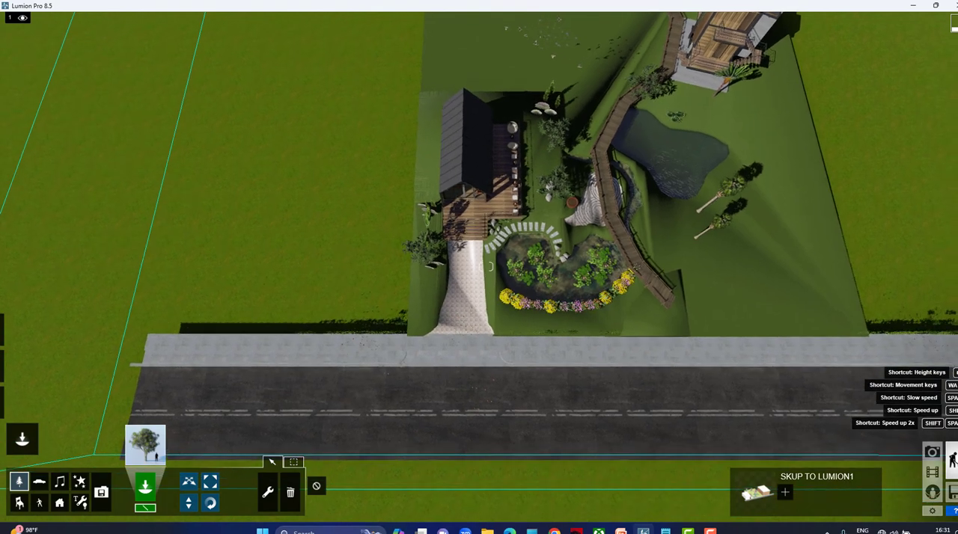
pyautogui.press('q')
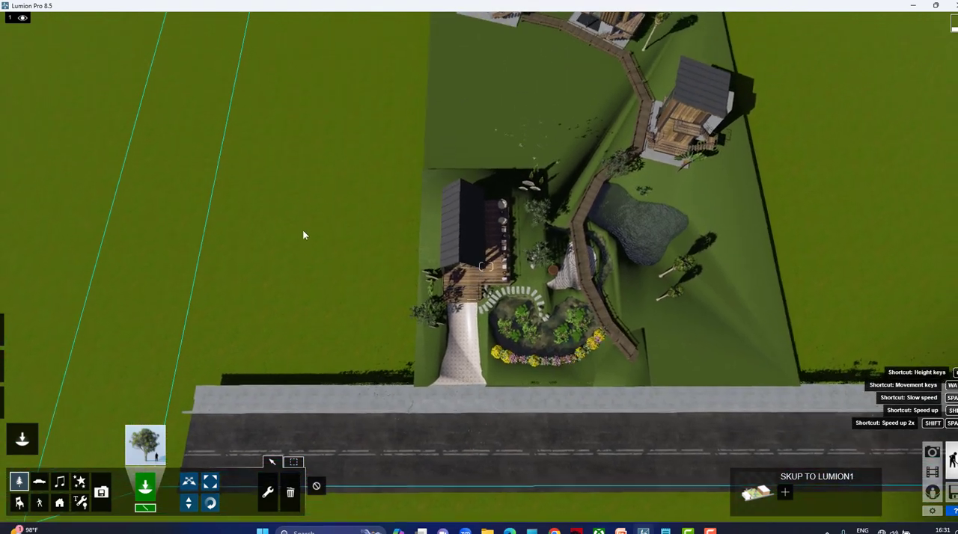
pyautogui.press('q')
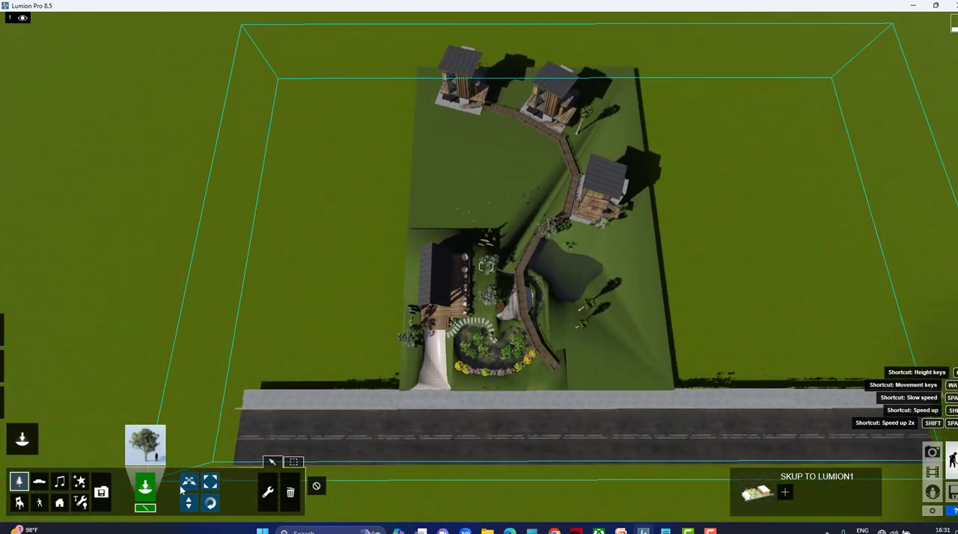
pyautogui.click(149, 509)
pyautogui.moveTo(329, 351)
pyautogui.mouseDown()
pyautogui.moveTo(348, 244)
pyautogui.moveTo(344, 178)
pyautogui.mouseUp()
pyautogui.keyDown('ctrl'); pyautogui.click(392, 84); pyautogui.keyUp('ctrl')
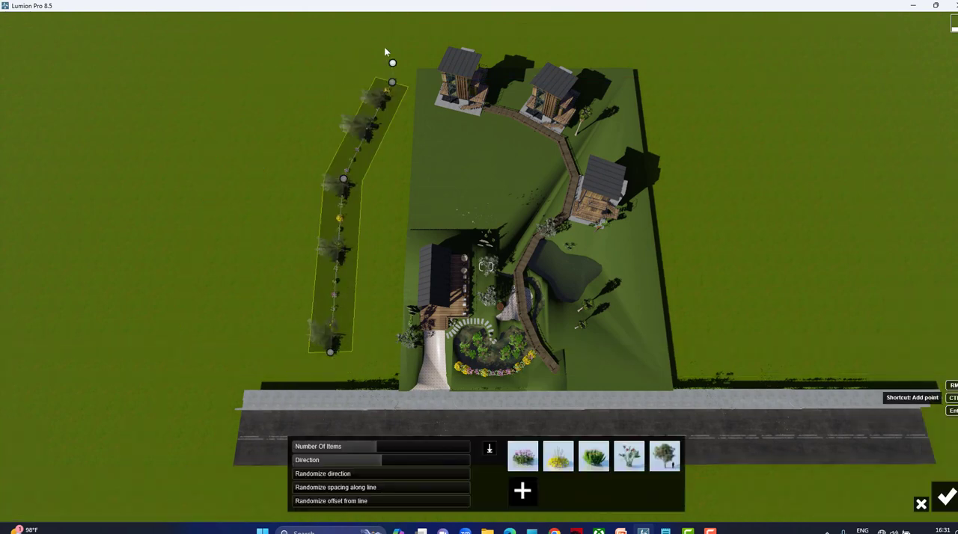
# Extend the tree placement line behind the rear towers and down the site's opposite side, ending with a bend outward across the lawn.
pyautogui.keyDown('ctrl'); pyautogui.click(378, 42); pyautogui.keyUp('ctrl')
pyautogui.keyDown('ctrl'); pyautogui.click(452, 26); pyautogui.keyUp('ctrl')
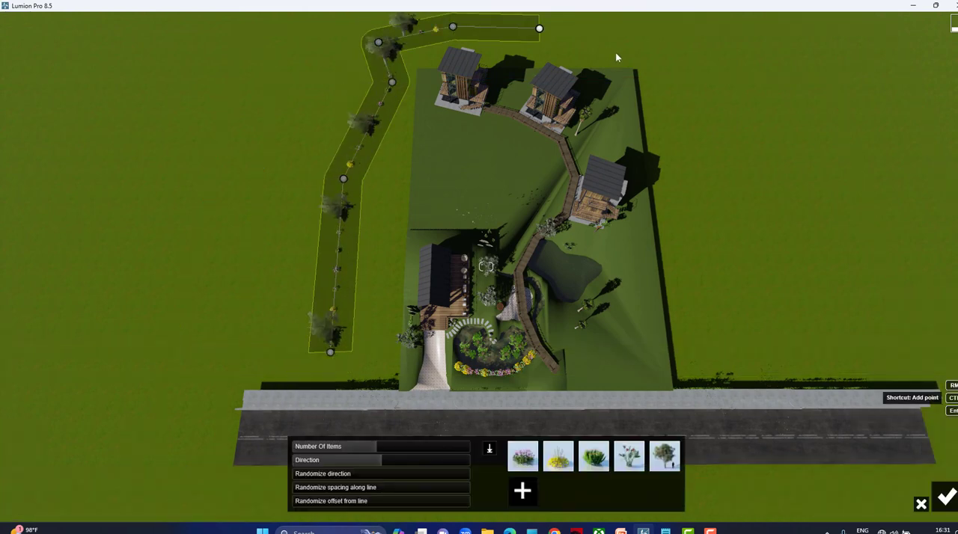
pyautogui.keyDown('ctrl'); pyautogui.click(539, 28); pyautogui.keyUp('ctrl')
pyautogui.keyDown('ctrl'); pyautogui.click(713, 186); pyautogui.keyUp('ctrl')
pyautogui.keyDown('ctrl'); pyautogui.click(713, 249); pyautogui.keyUp('ctrl')
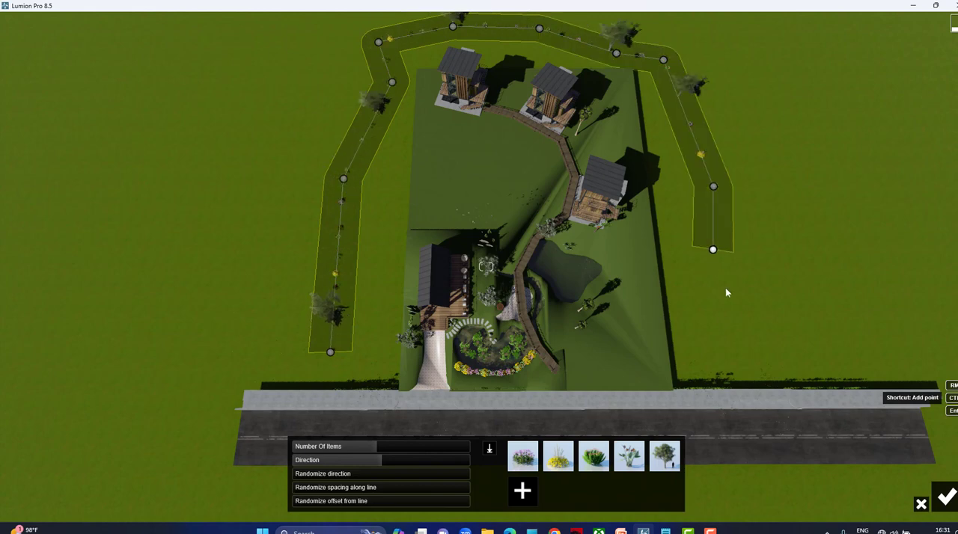
pyautogui.keyDown('ctrl'); pyautogui.click(699, 281); pyautogui.keyUp('ctrl')
pyautogui.keyDown('ctrl'); pyautogui.click(796, 285); pyautogui.keyUp('ctrl')
pyautogui.keyDown('ctrl'); pyautogui.click(829, 217); pyautogui.keyUp('ctrl')
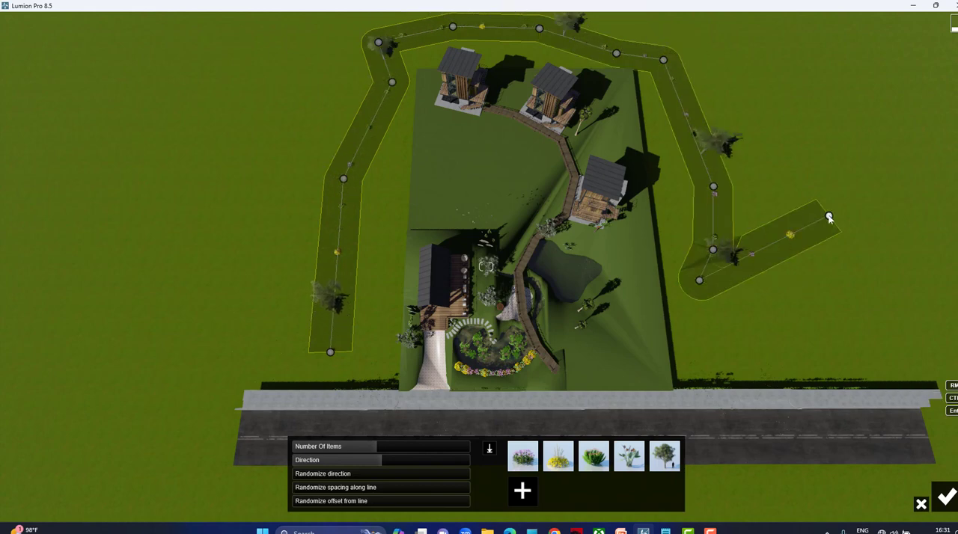
# Remove all four flower plants from the mass placement mix, leaving only the tree.
pyautogui.click(552, 464)
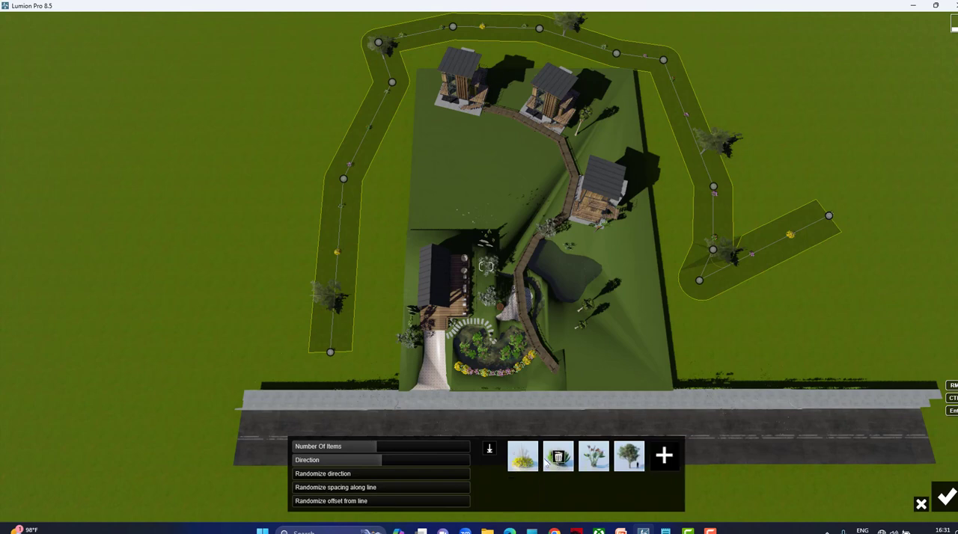
pyautogui.click(558, 460)
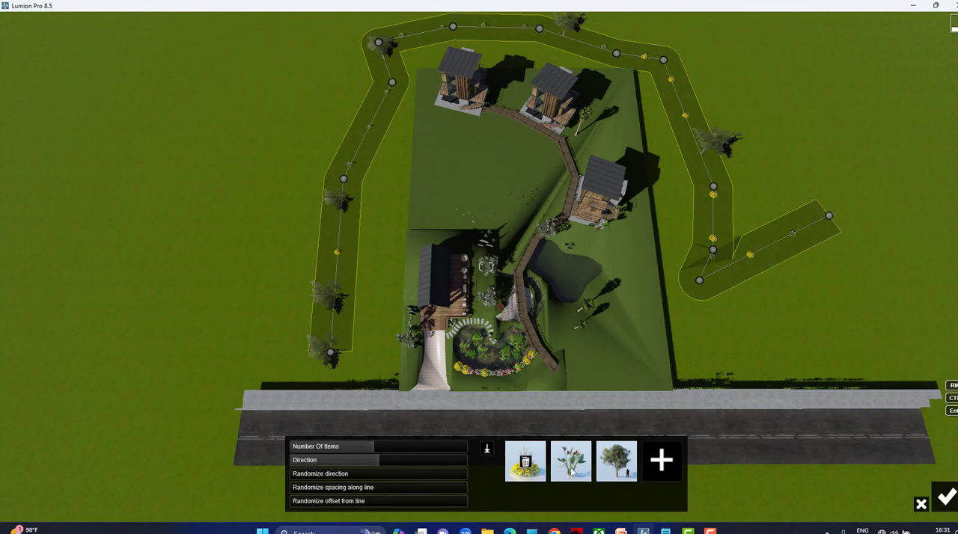
pyautogui.click(526, 462)
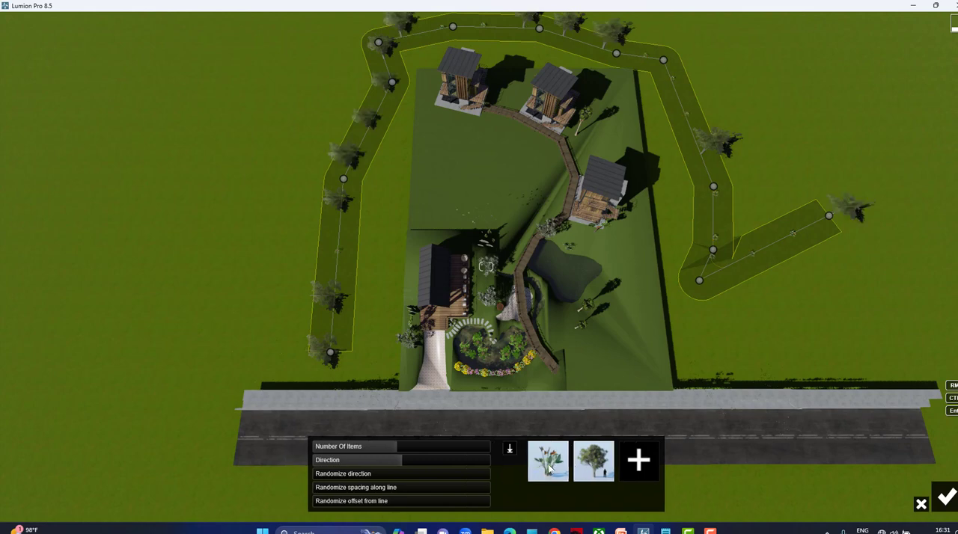
pyautogui.click(549, 463)
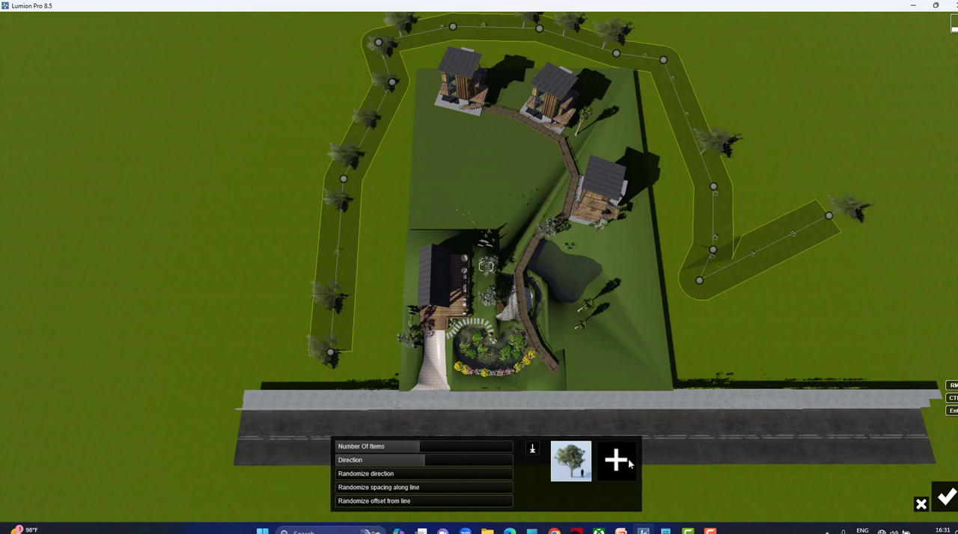
# Add the bamboo clump from page 1 and the ArecaPalm_003 palm to the tree mix.
pyautogui.click(615, 462)
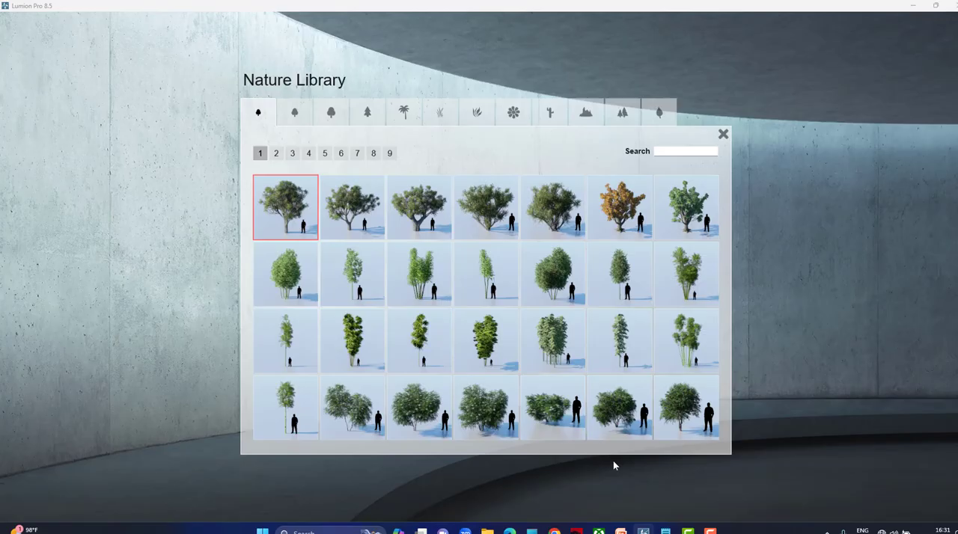
pyautogui.click(413, 262)
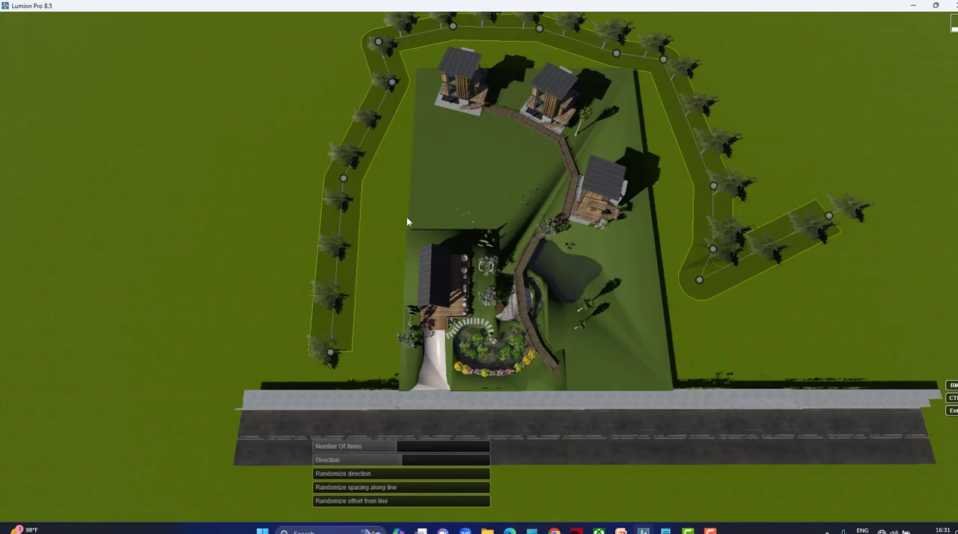
pyautogui.click(638, 461)
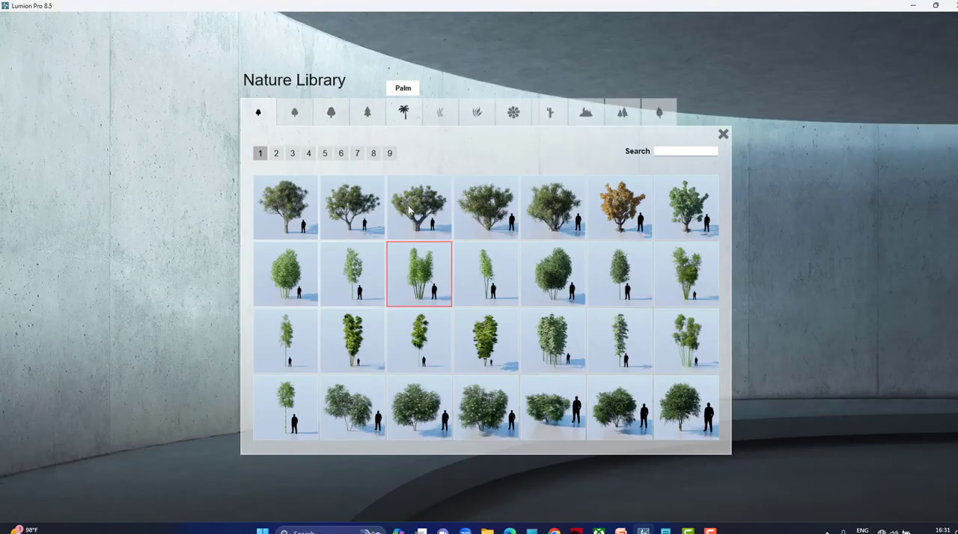
pyautogui.click(632, 413)
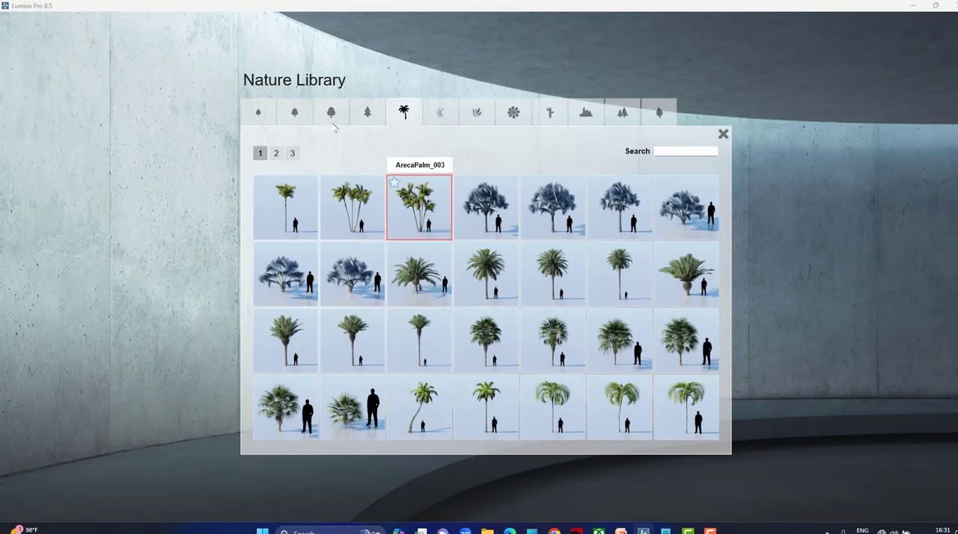
# Add a dark green conifer and the AmericanElm2_L_RT tree to the mix, and accept the placement around the site.
pyautogui.click(366, 114)
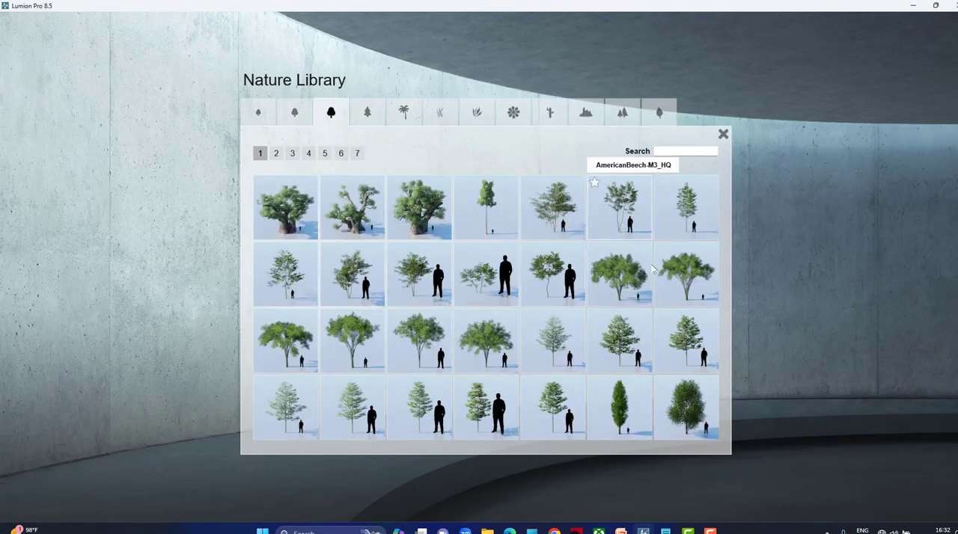
pyautogui.click(515, 368)
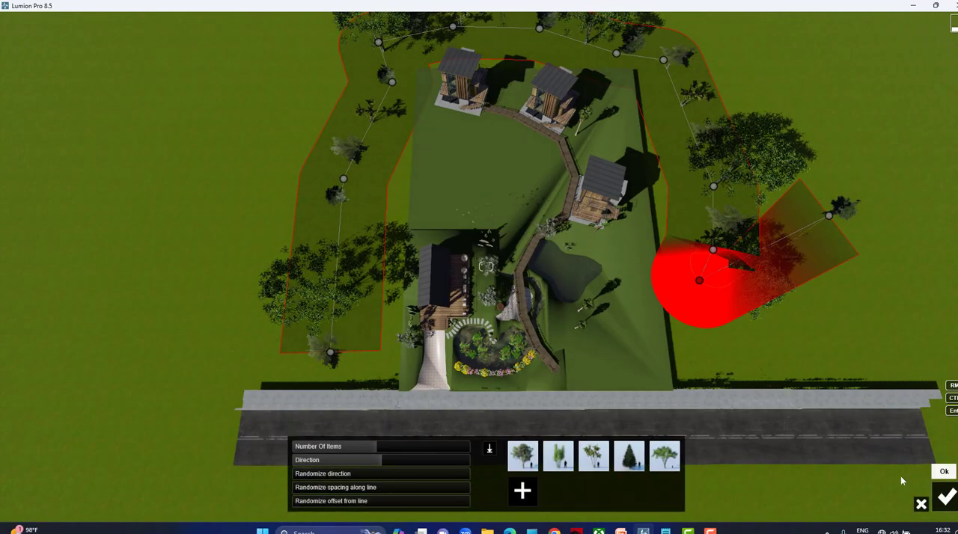
pyautogui.press('Return')
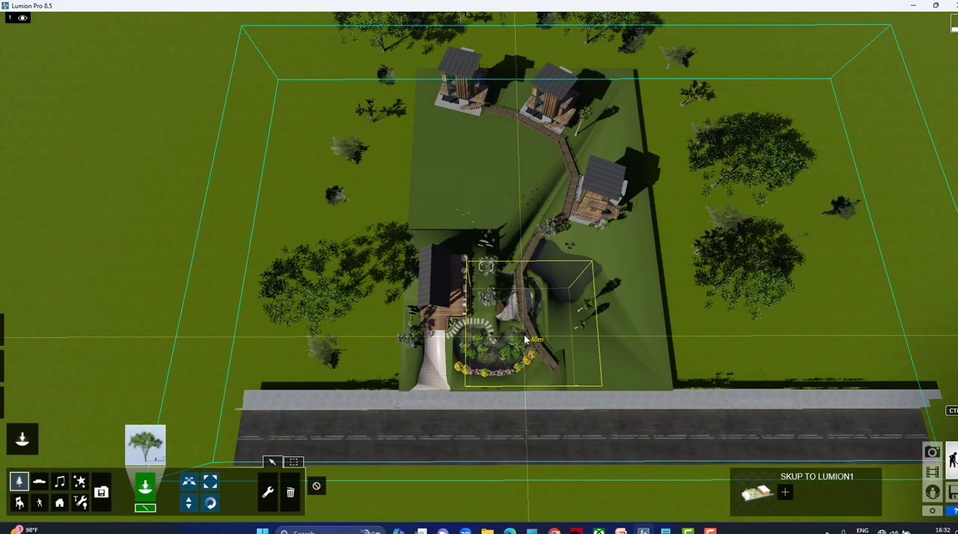
# Examine the trees placed around the site from above and from a lower angle toward the mountains.
pyautogui.press('e')
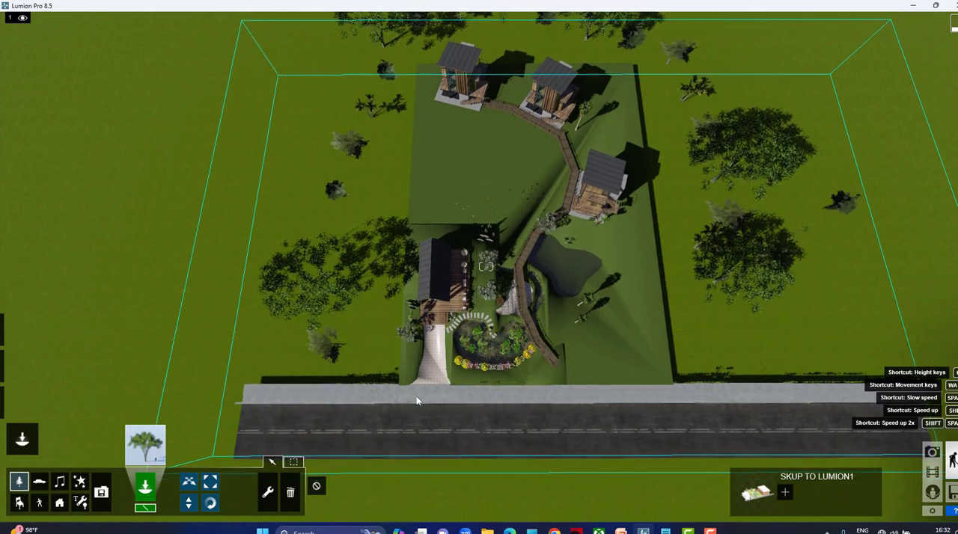
pyautogui.moveTo(439, 398); pyautogui.dragTo(438, 284, button='right')
pyautogui.press('d')
pyautogui.press('e')
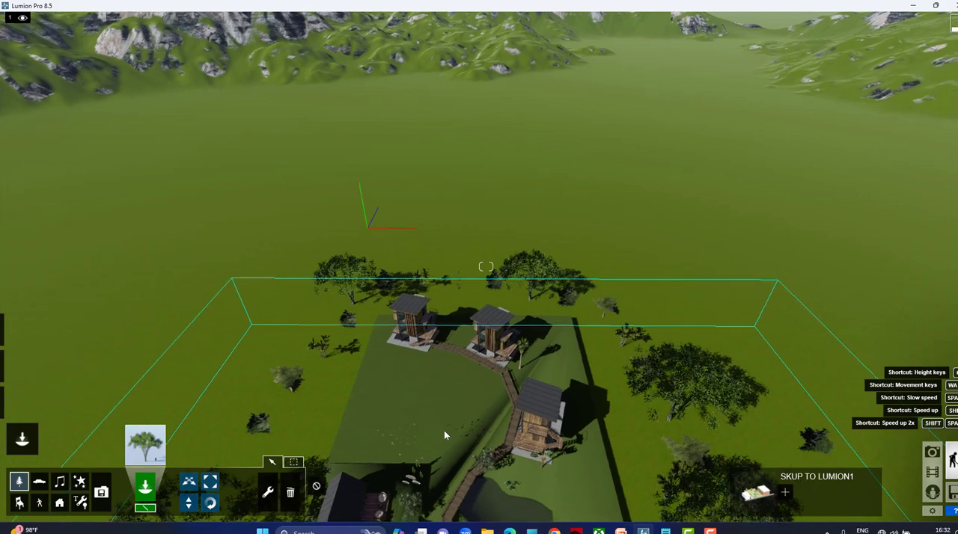
pyautogui.press('d')
pyautogui.press('e')
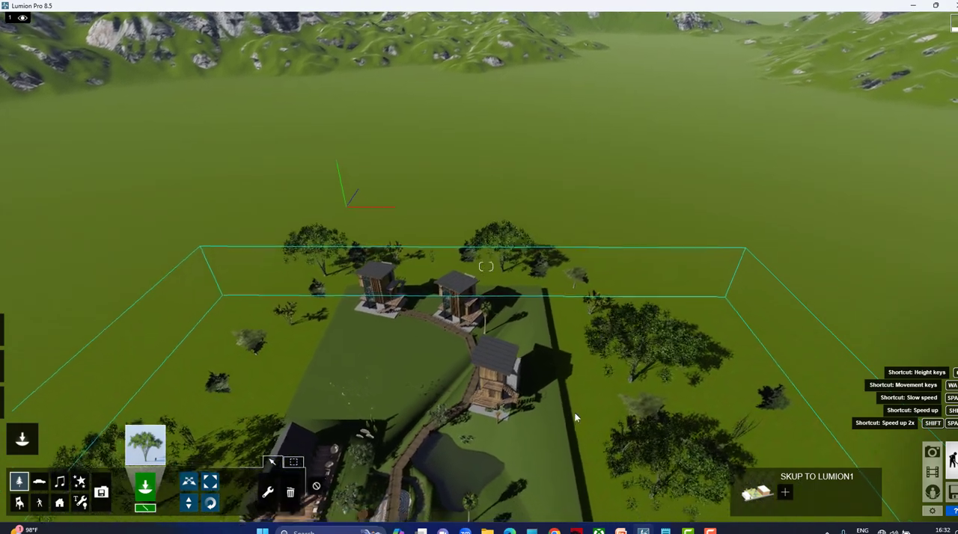
pyautogui.press('e')
pyautogui.press('a')
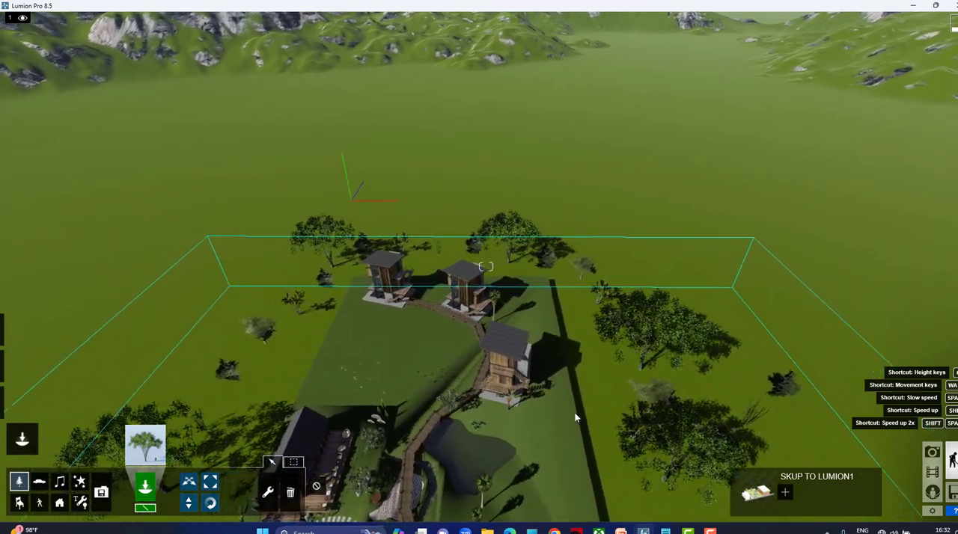
pyautogui.press('e')
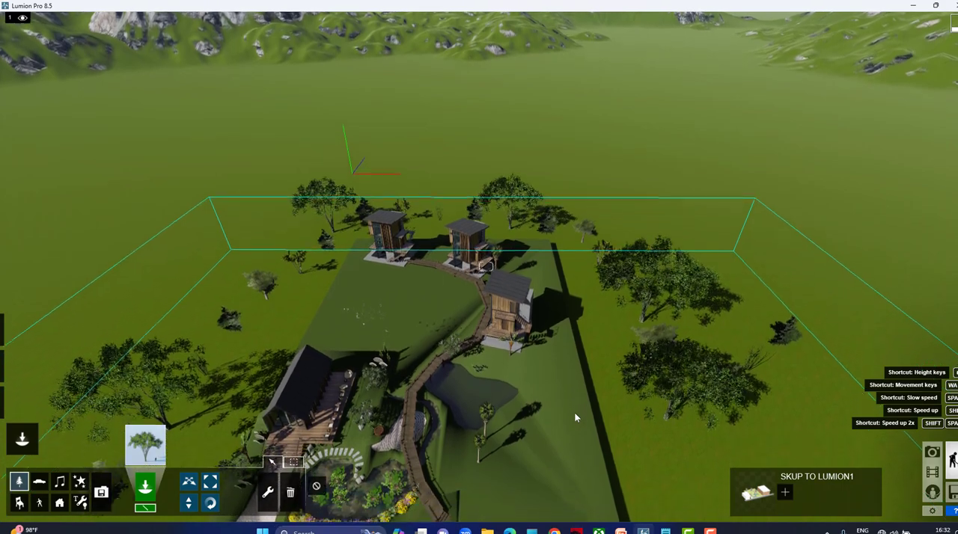
pyautogui.press('e')
pyautogui.moveTo(571, 415); pyautogui.dragTo(573, 279, button='right')
pyautogui.press('e')
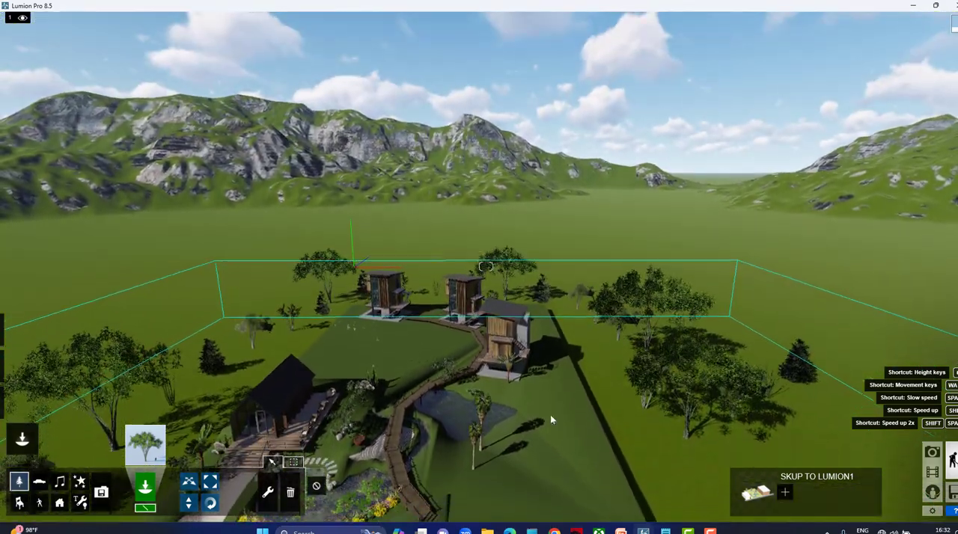
# Select all objects identical to the large American elm on the lawn across from the cabin.
pyautogui.click(272, 462)
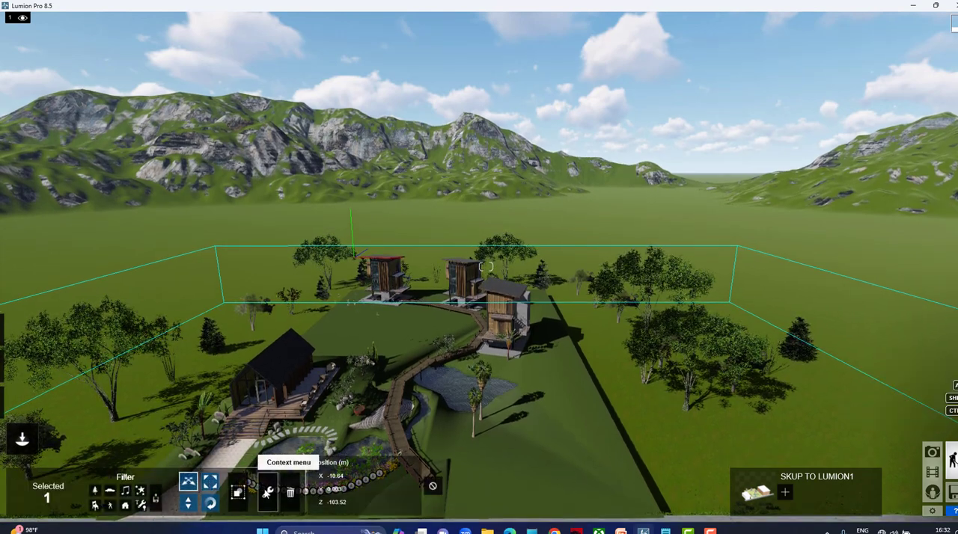
pyautogui.click(267, 491)
pyautogui.click(685, 409)
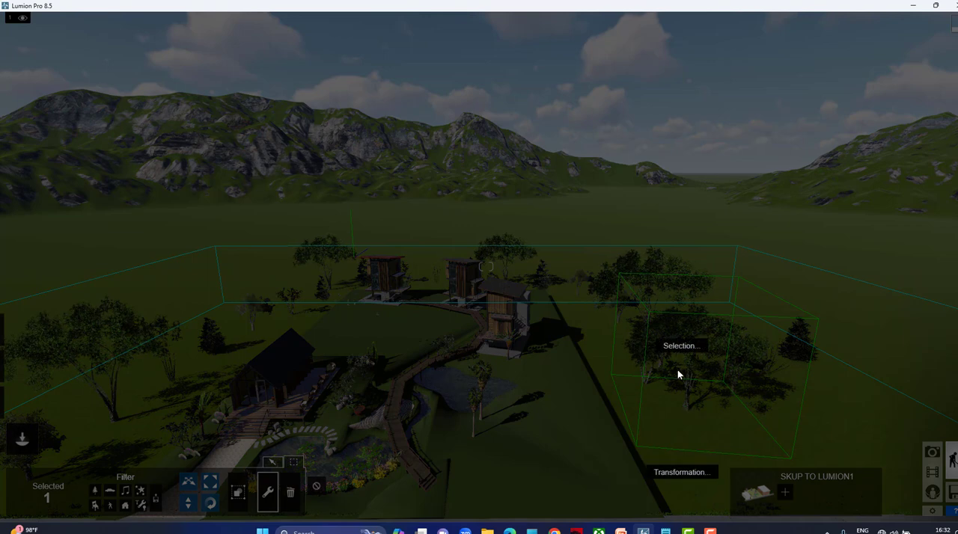
pyautogui.click(685, 347)
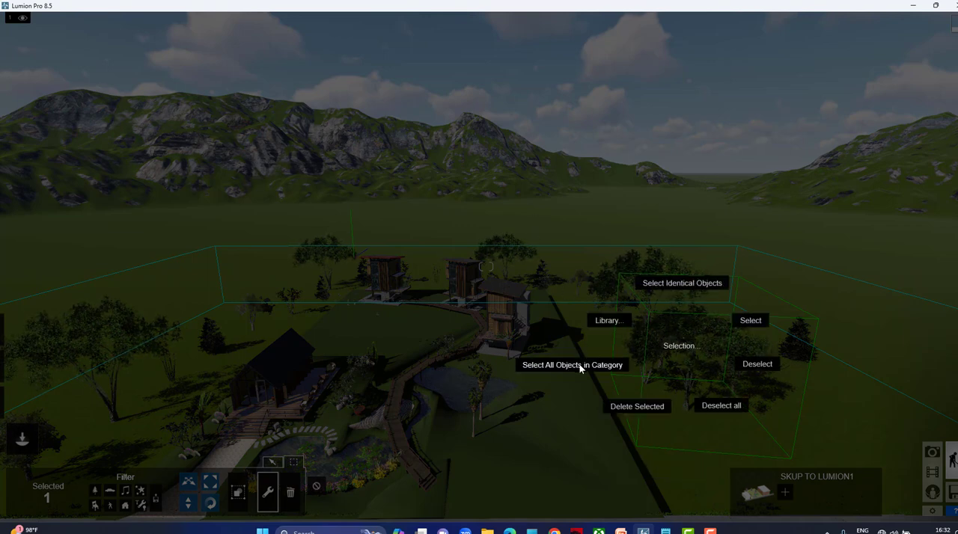
pyautogui.click(682, 285)
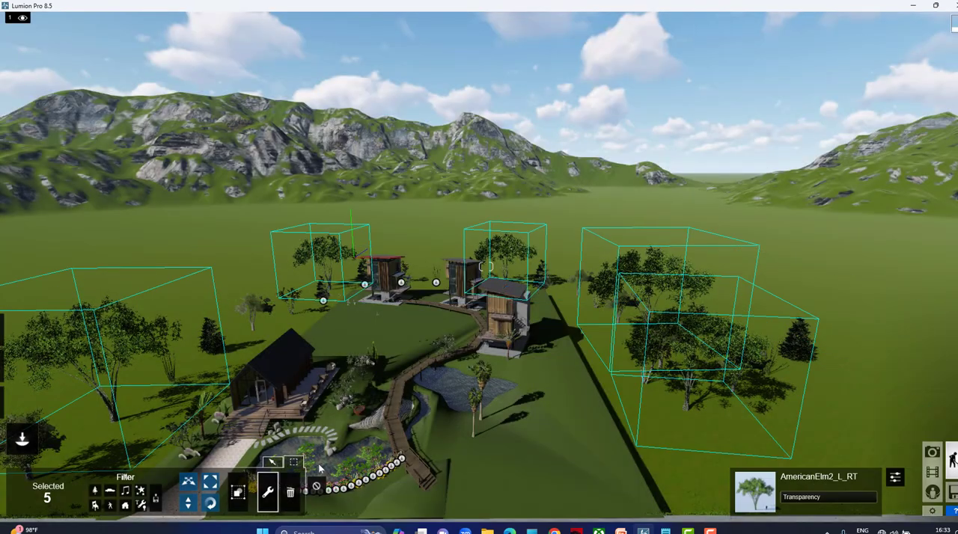
# Group the selected American elms and scale the group to 0.9x, clearing the selection.
pyautogui.click(238, 492)
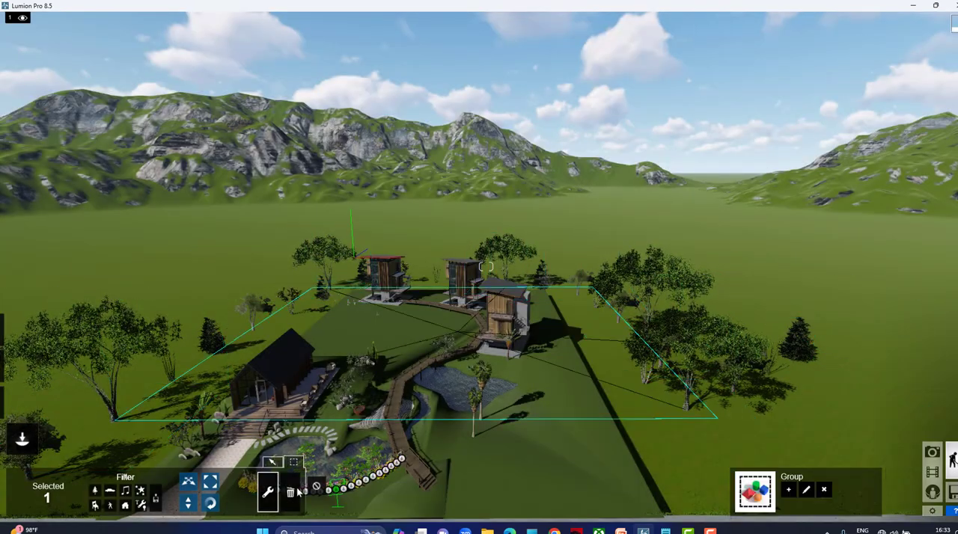
pyautogui.click(209, 482)
pyautogui.moveTo(349, 495)
pyautogui.mouseDown()
pyautogui.moveTo(355, 485)
pyautogui.moveTo(344, 485)
pyautogui.mouseUp()
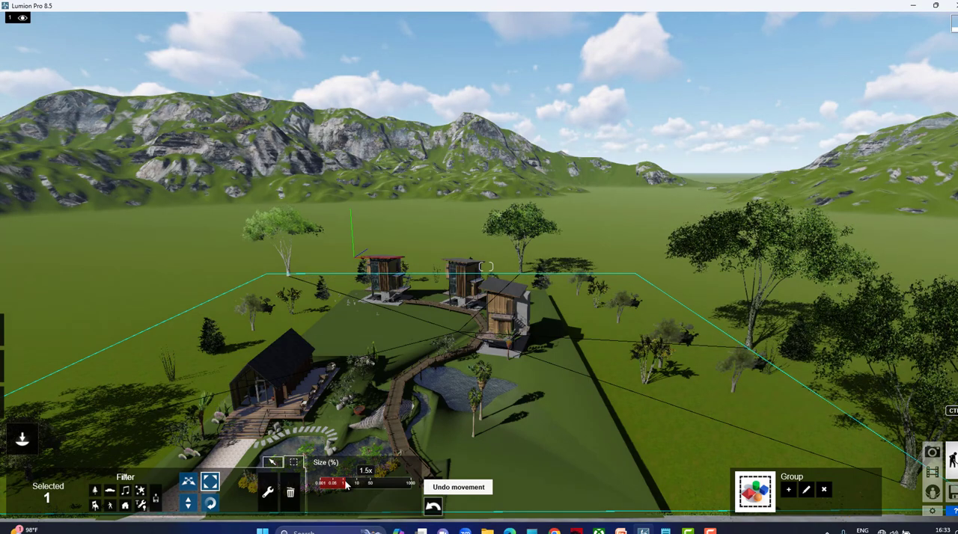
pyautogui.moveTo(346, 485); pyautogui.dragTo(343, 486)
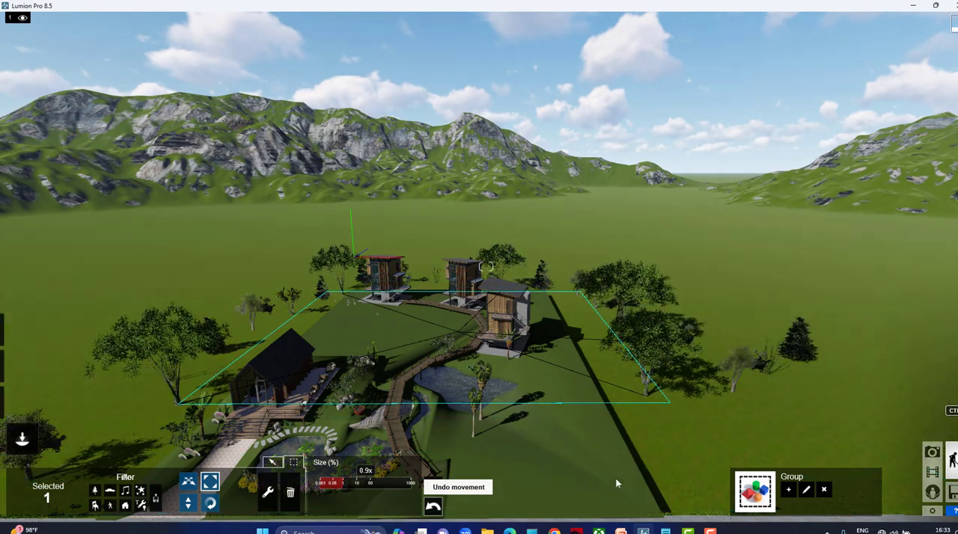
pyautogui.click(435, 487)
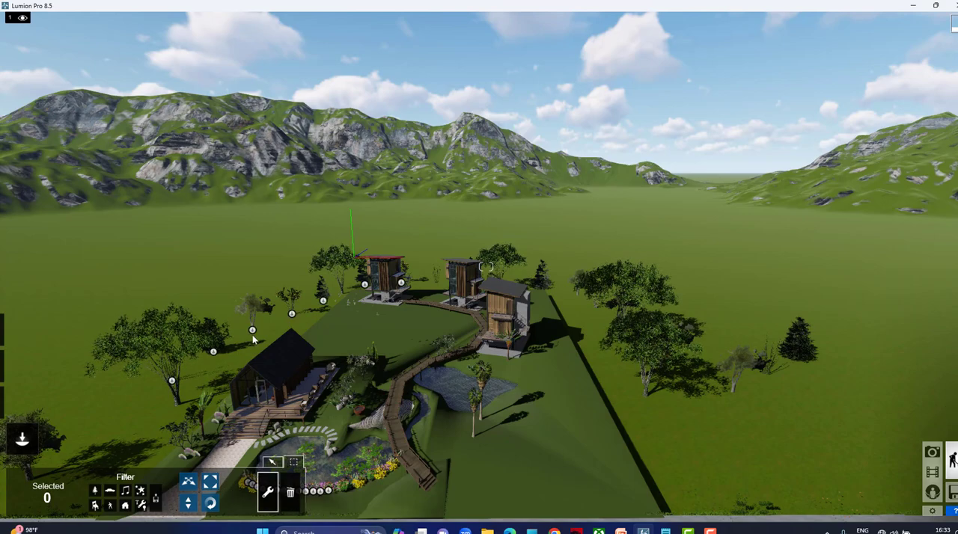
# Select all objects identical to the AfricanOlive2_RT tree behind the cabin and enlarge them together, clearing the selection.
pyautogui.click(253, 331)
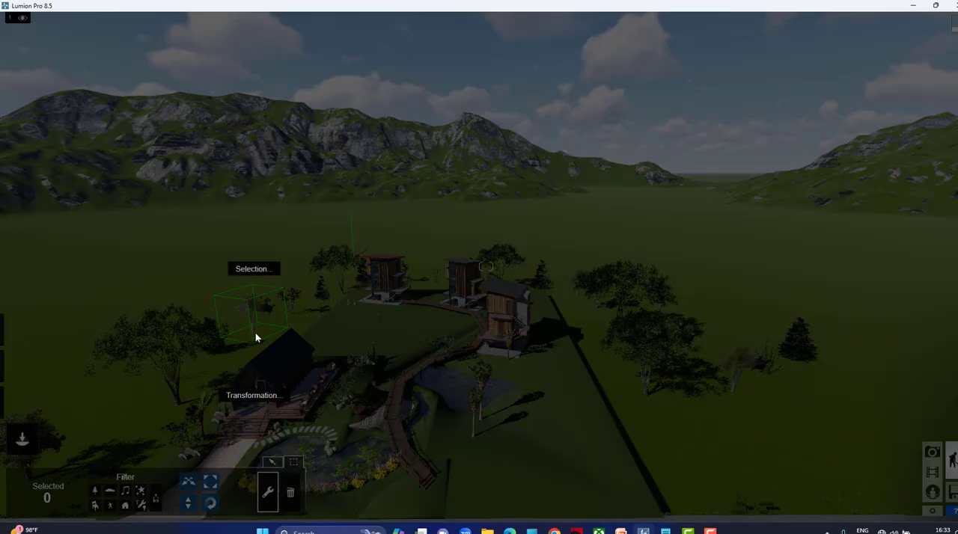
pyautogui.click(256, 271)
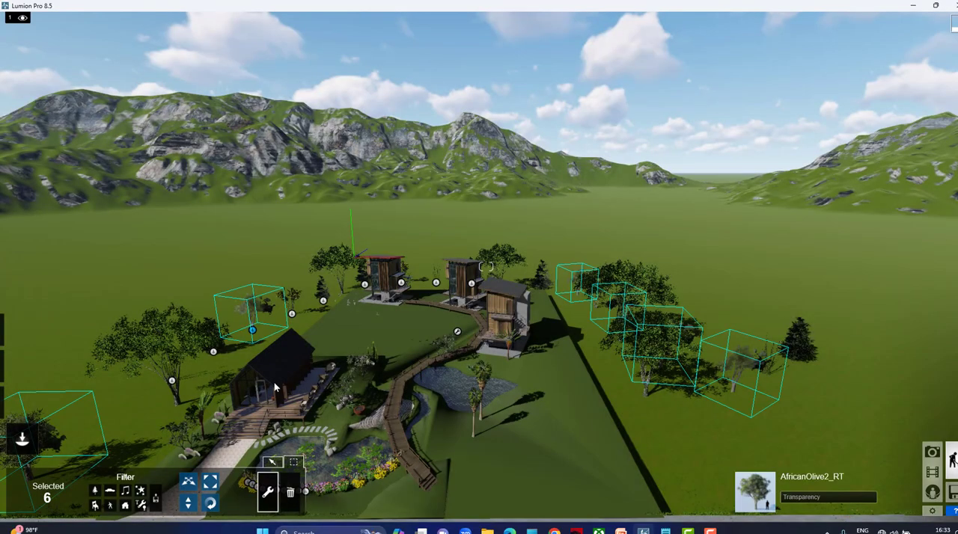
pyautogui.click(230, 207)
pyautogui.click(236, 490)
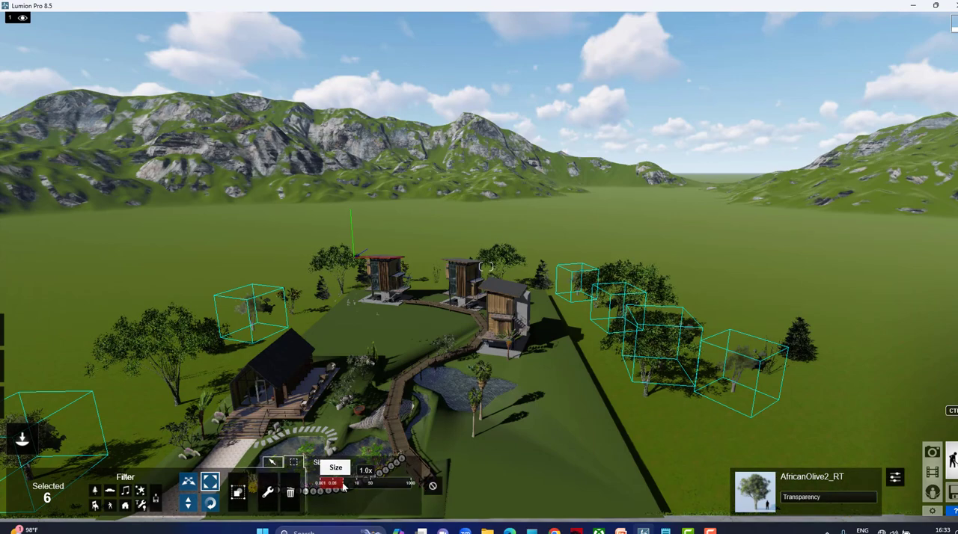
pyautogui.moveTo(341, 483); pyautogui.dragTo(349, 486)
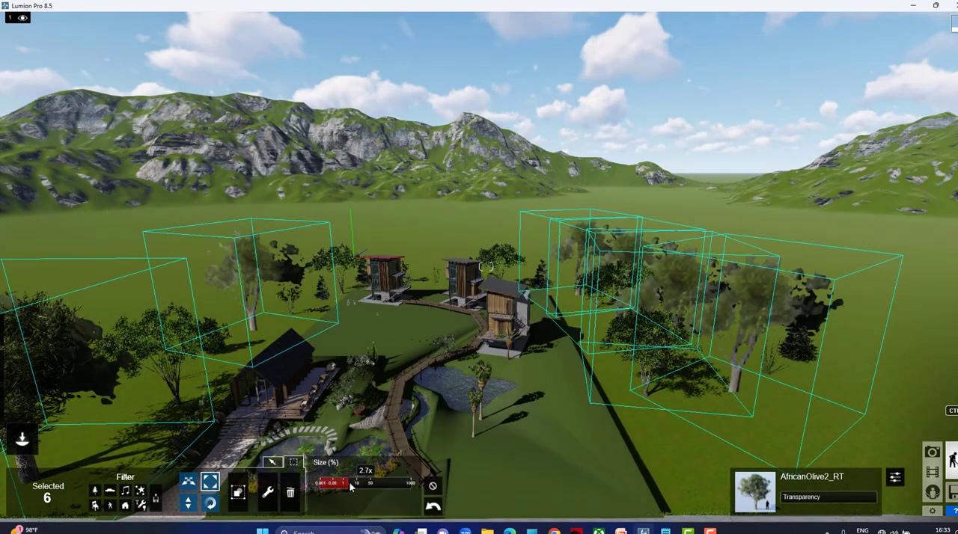
pyautogui.click(433, 487)
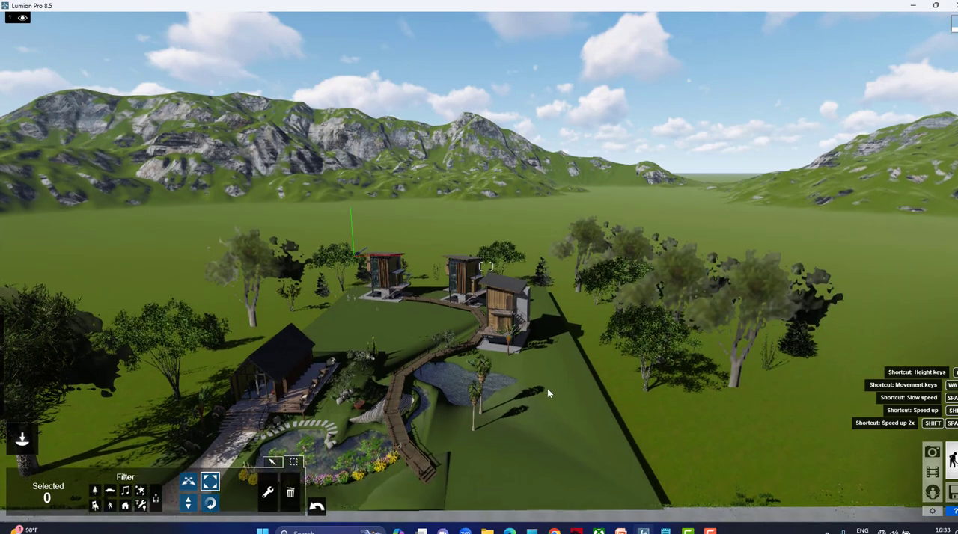
pyautogui.moveTo(535, 401); pyautogui.dragTo(518, 416, button='middle')
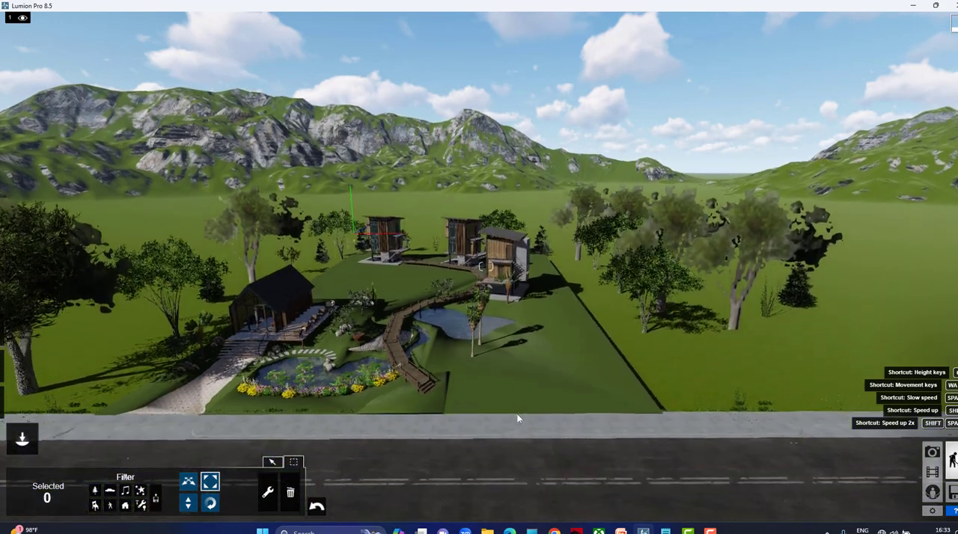
pyautogui.press('a')
pyautogui.moveTo(458, 418); pyautogui.dragTo(473, 386, button='right')
pyautogui.press('e')
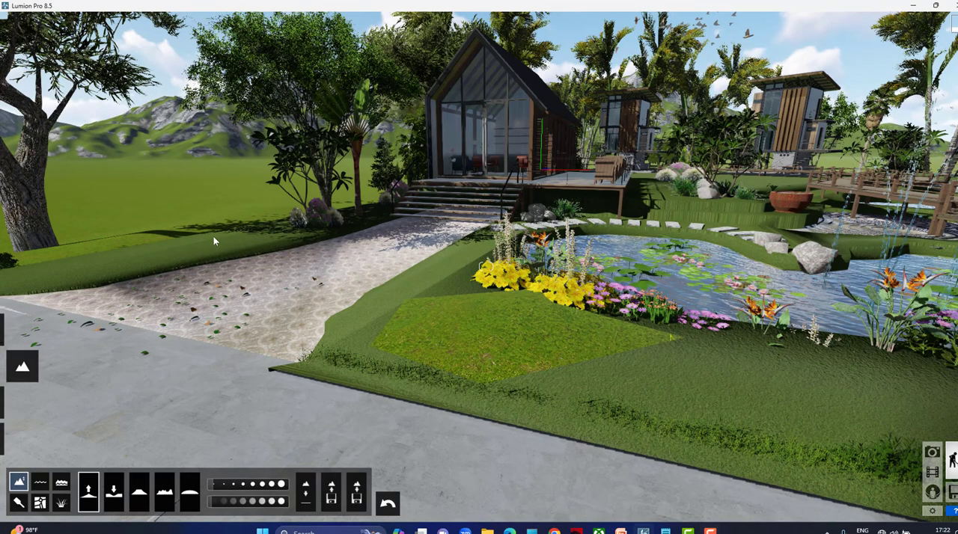
# Raise the terrain along the pavement edge beside the paved driveway, using a brush size of 2.0 and a speed of 1.9.
pyautogui.moveTo(23, 372)
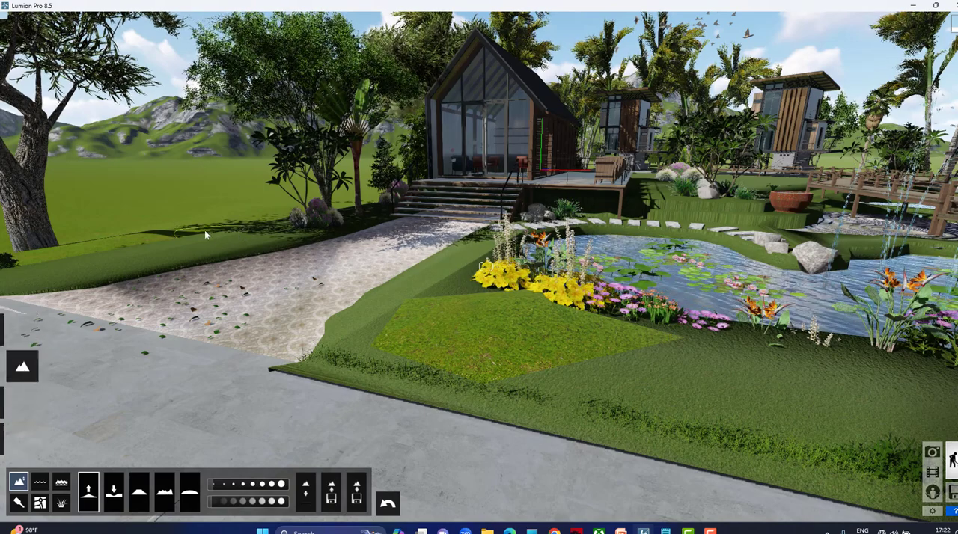
pyautogui.moveTo(423, 236); pyautogui.dragTo(321, 214, button='right')
pyautogui.press('a')
pyautogui.press('w')
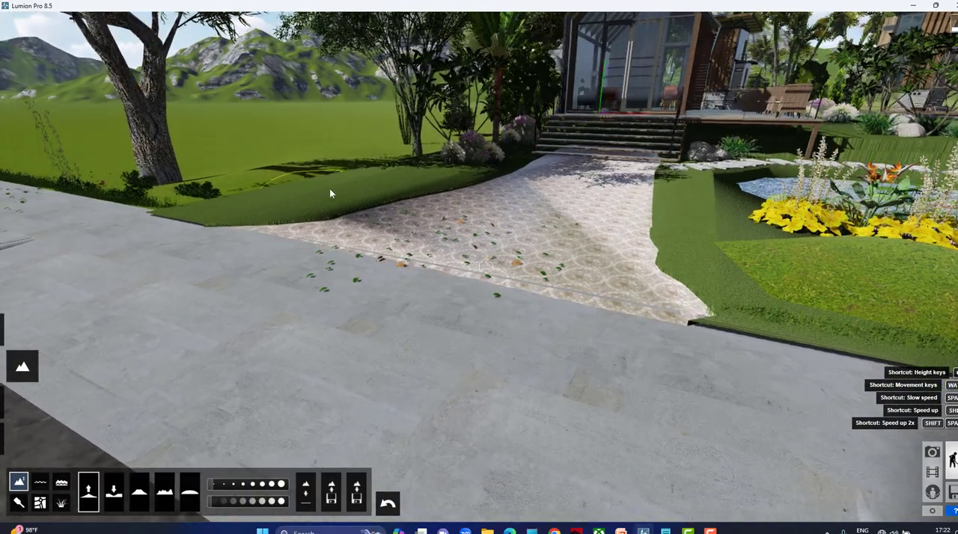
pyautogui.press('q')
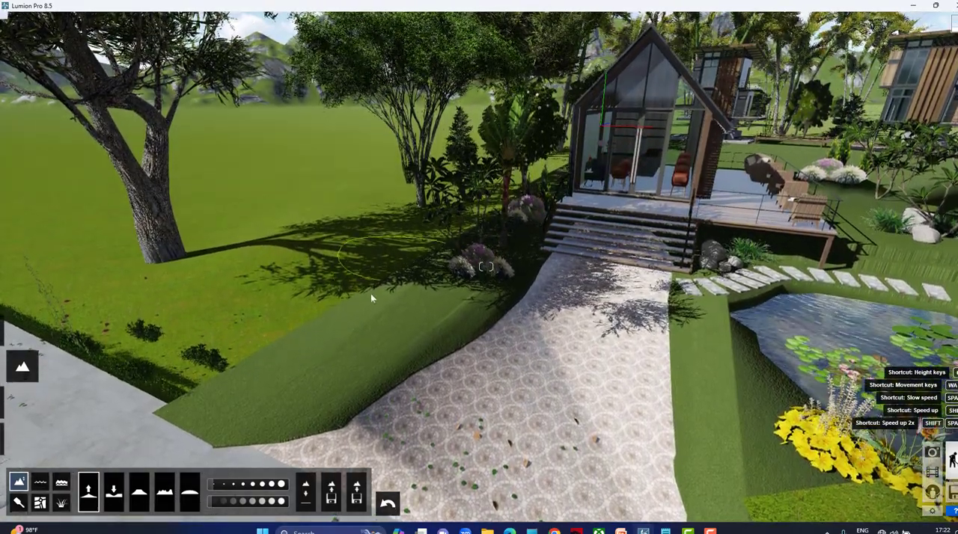
pyautogui.moveTo(140, 398); pyautogui.dragTo(174, 416)
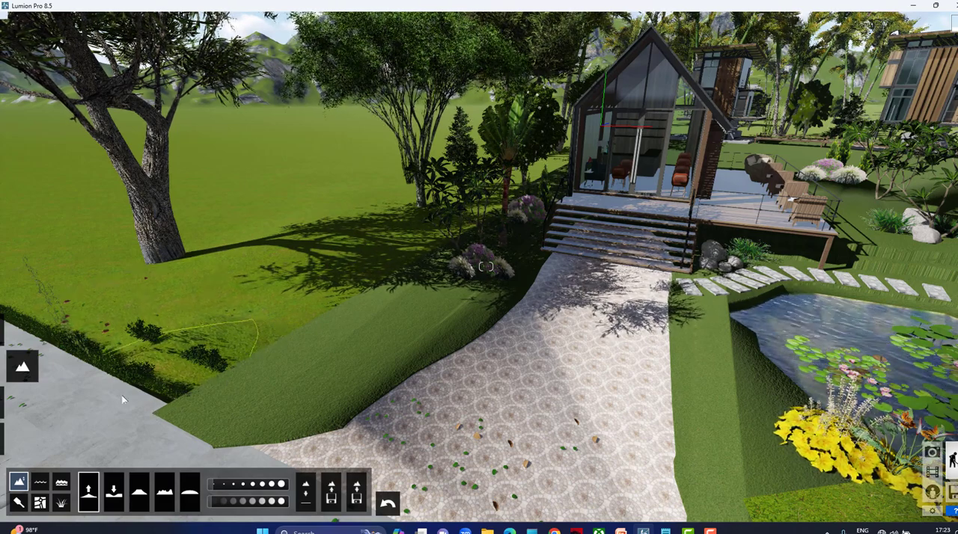
pyautogui.moveTo(213, 485); pyautogui.dragTo(215, 485)
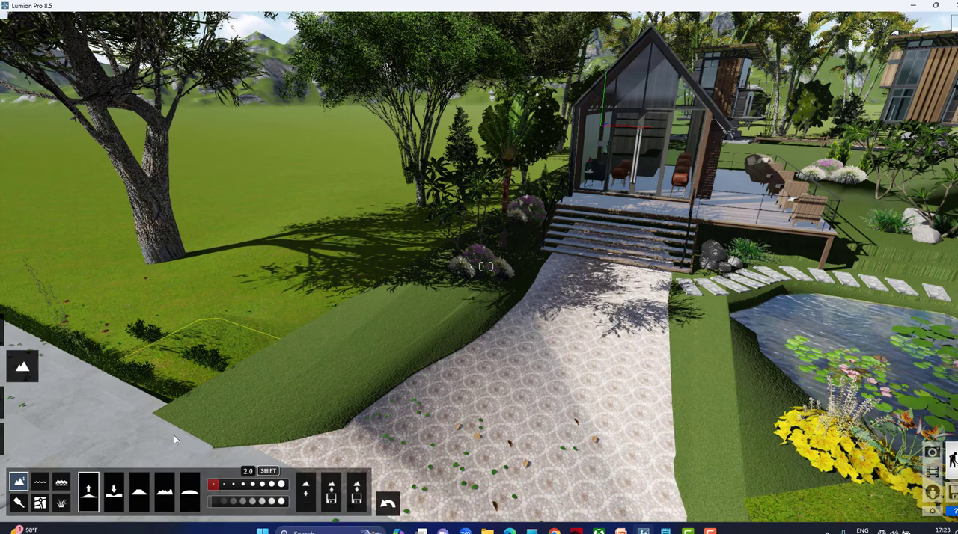
pyautogui.click(218, 503)
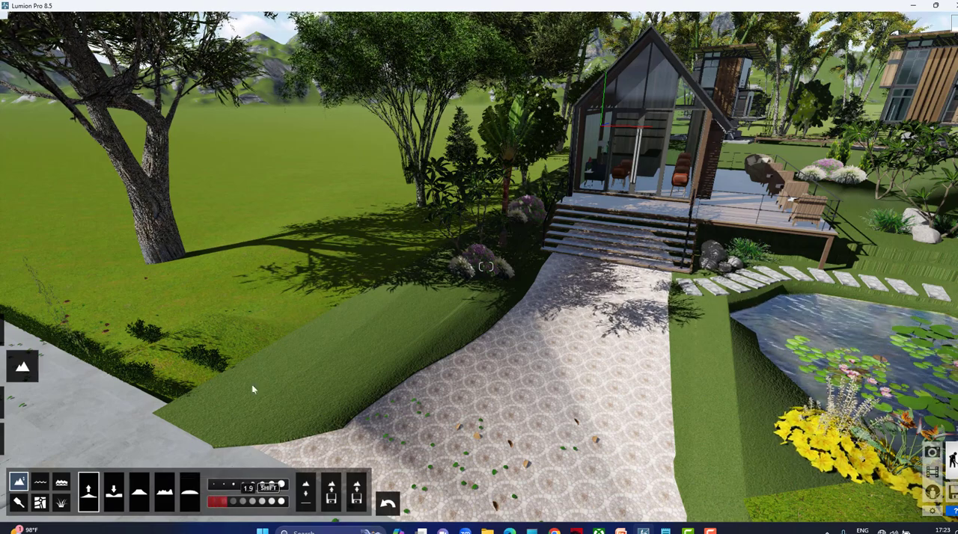
pyautogui.moveTo(171, 375)
pyautogui.mouseDown()
pyautogui.moveTo(156, 370)
pyautogui.moveTo(172, 361)
pyautogui.mouseUp()
# Raise the ground along the pavement edge at the foot of the wooden footbridge and smooth the mound.
pyautogui.moveTo(249, 238)
pyautogui.mouseDown(button='right')
pyautogui.moveTo(262, 234)
pyautogui.moveTo(315, 262)
pyautogui.mouseUp(button='right')
pyautogui.press('s')
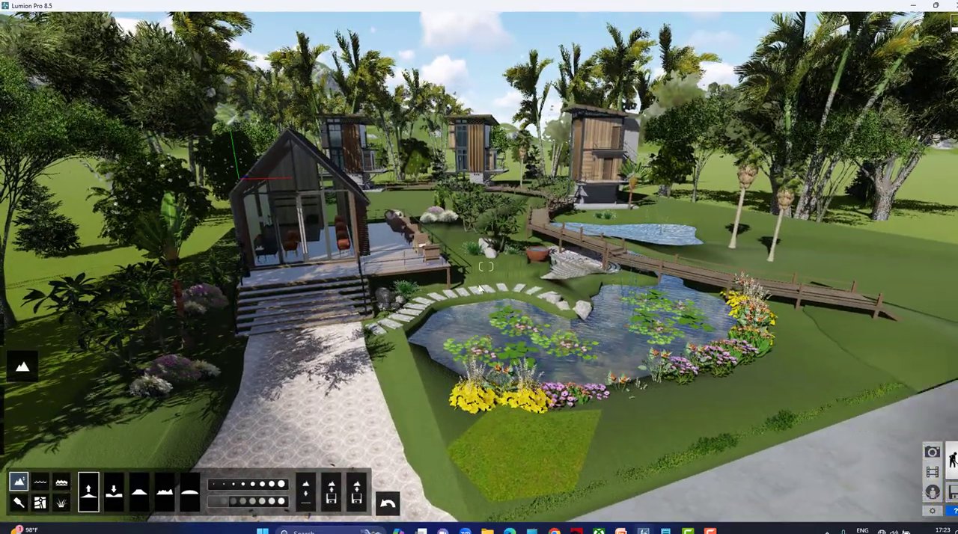
pyautogui.moveTo(481, 287); pyautogui.dragTo(663, 384, button='right')
pyautogui.press('d')
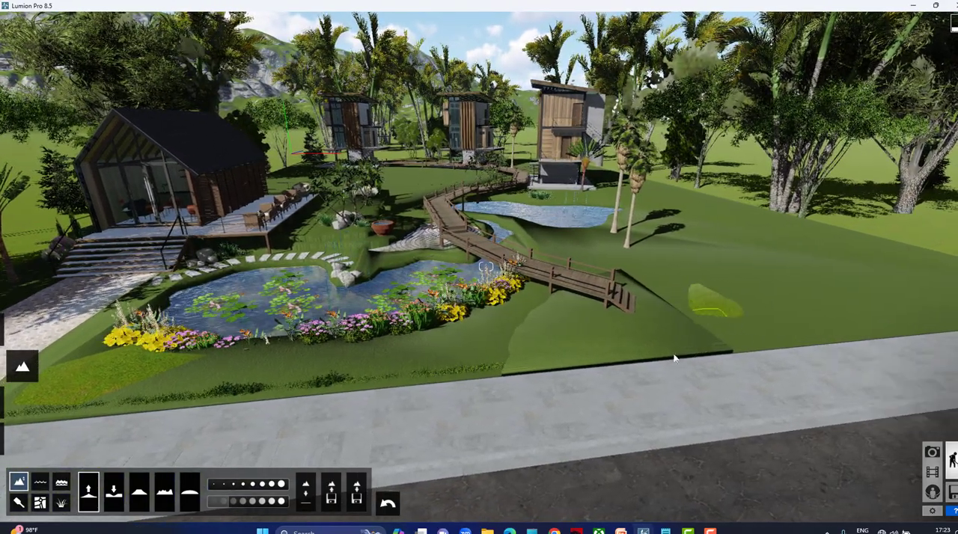
pyautogui.moveTo(541, 378)
pyautogui.mouseDown()
pyautogui.moveTo(738, 354)
pyautogui.moveTo(691, 370)
pyautogui.mouseUp()
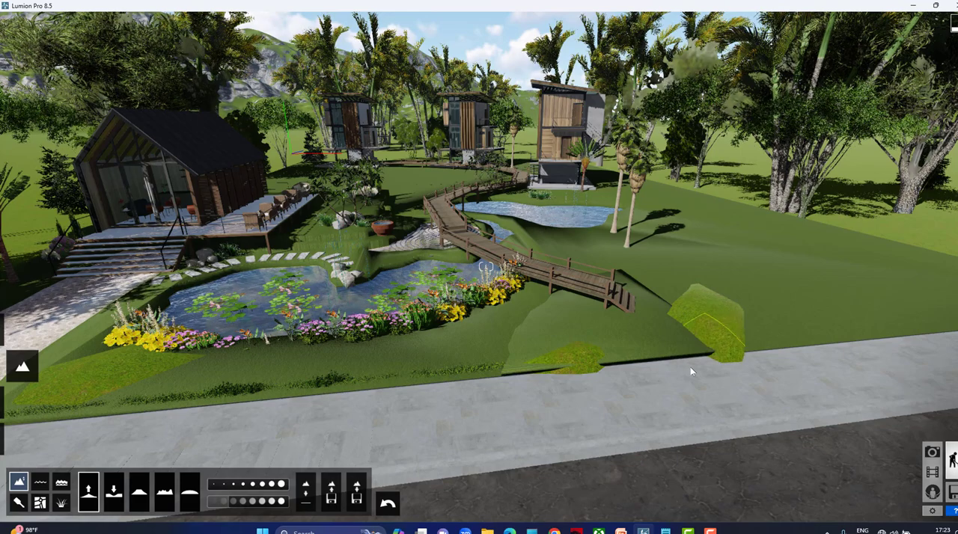
pyautogui.moveTo(586, 370)
pyautogui.mouseDown()
pyautogui.moveTo(682, 357)
pyautogui.moveTo(640, 357)
pyautogui.moveTo(594, 305)
pyautogui.mouseUp()
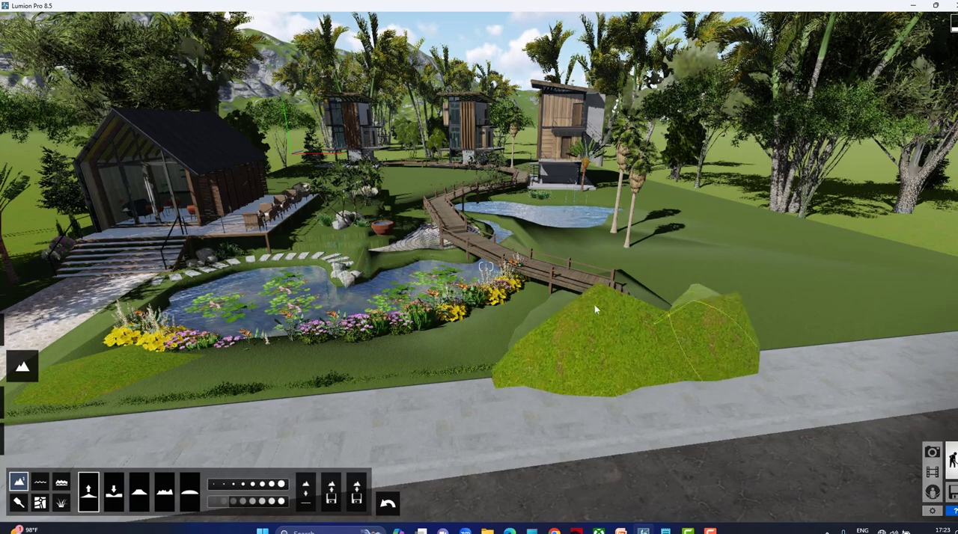
pyautogui.moveTo(681, 332); pyautogui.dragTo(652, 307)
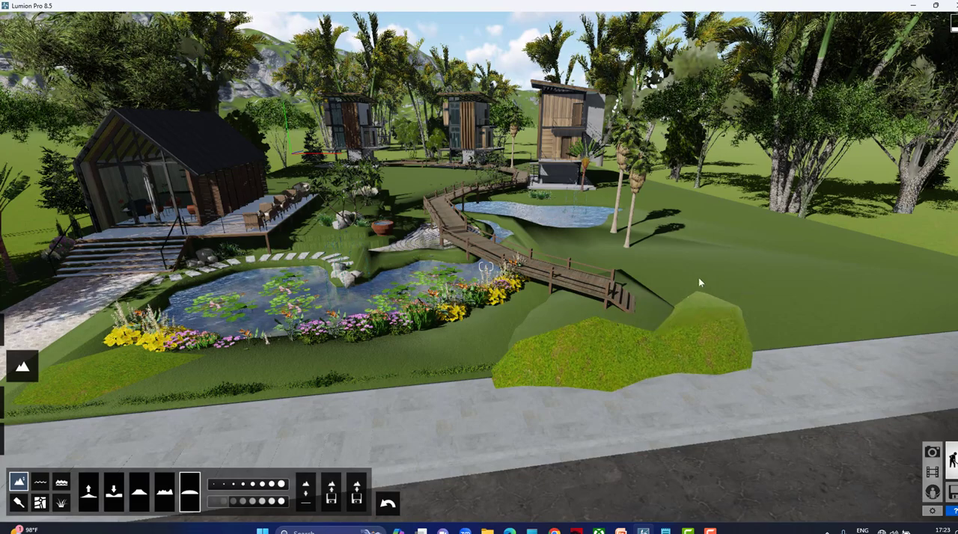
# Examine the landscaped site from the road and close up around the lily pond, cabin terrace and footbridge.
pyautogui.moveTo(830, 238); pyautogui.dragTo(771, 271, button='right')
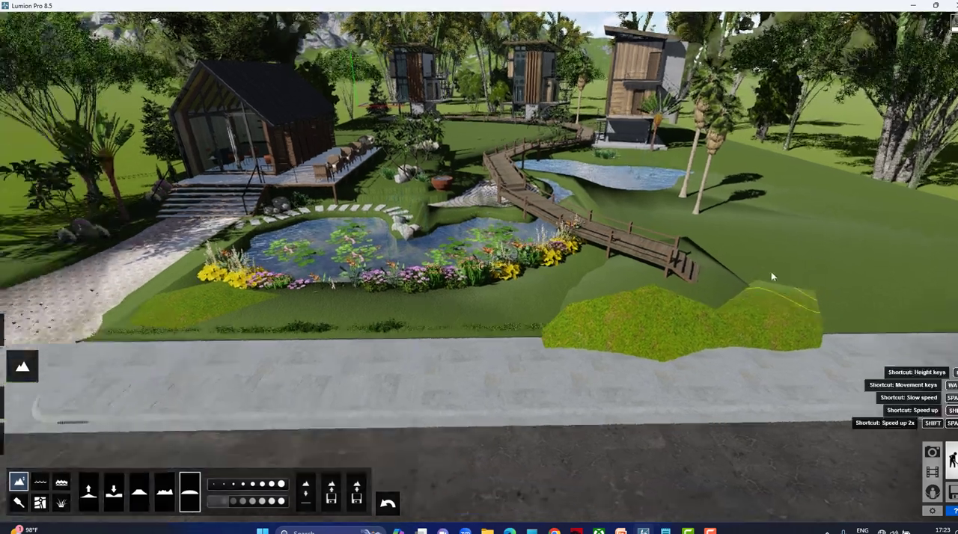
pyautogui.moveTo(644, 287); pyautogui.dragTo(662, 296, button='middle')
pyautogui.moveTo(663, 296); pyautogui.dragTo(634, 264, button='right')
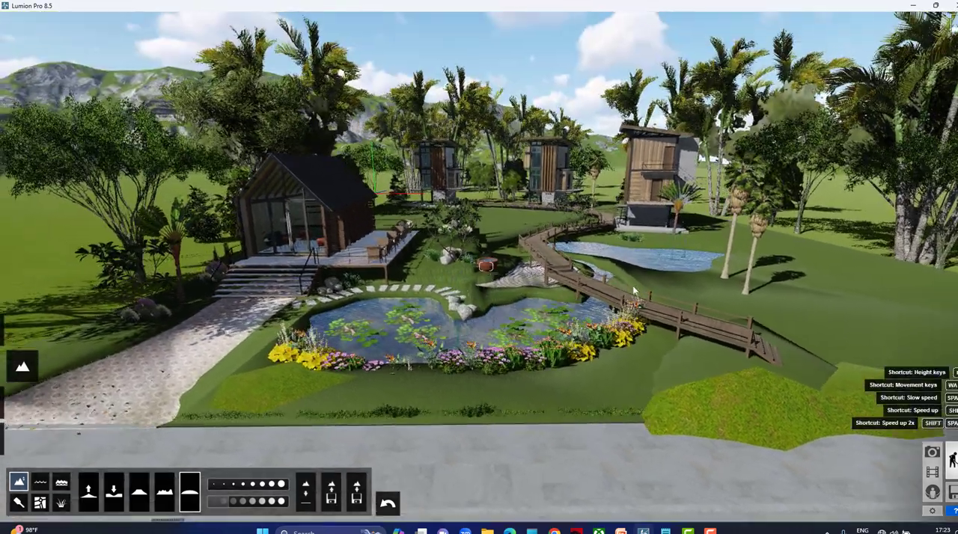
pyautogui.scroll(-2, 633, 285)
pyautogui.scroll(5, 506, 341)
pyautogui.press('w')
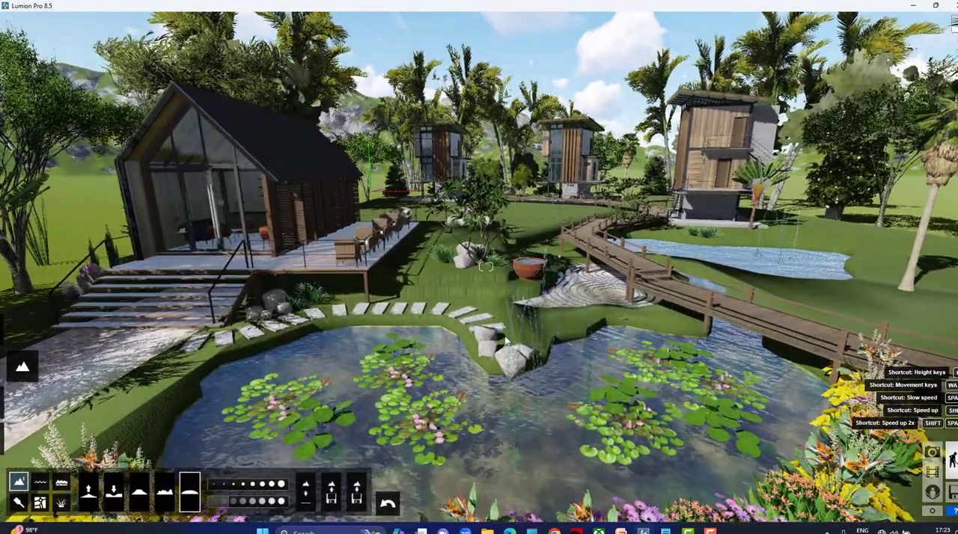
pyautogui.press('d')
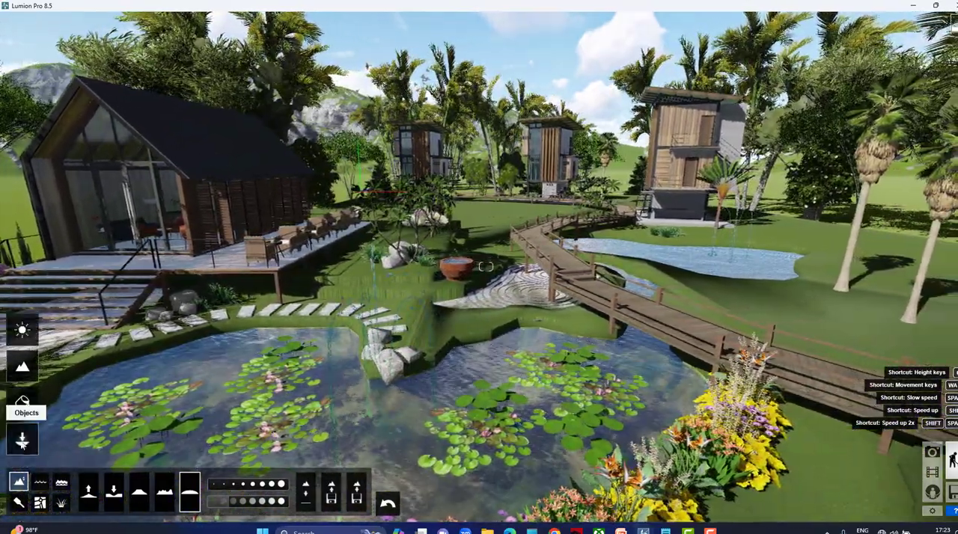
# Pick Fountain006 from page 1 of the effects library and place it in the lily pond.
pyautogui.click(23, 441)
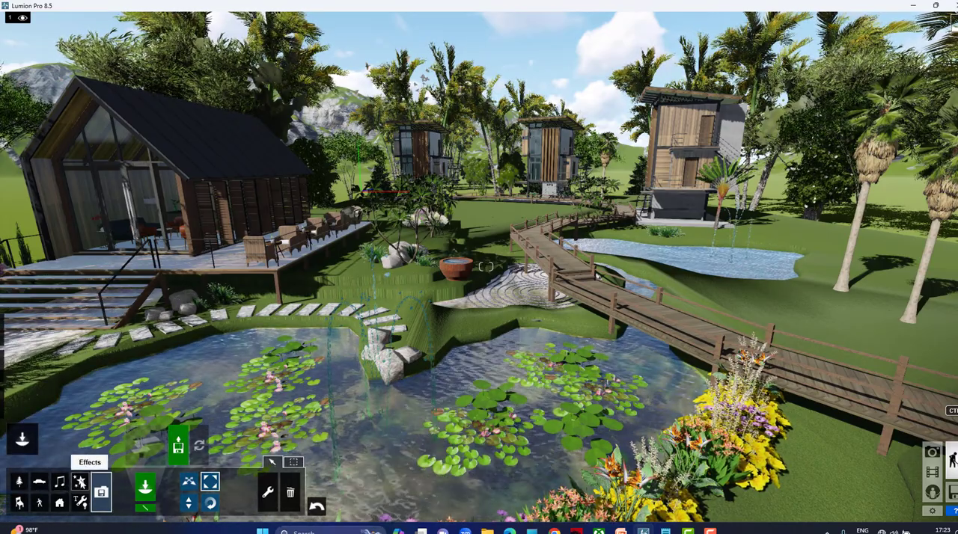
pyautogui.click(146, 446)
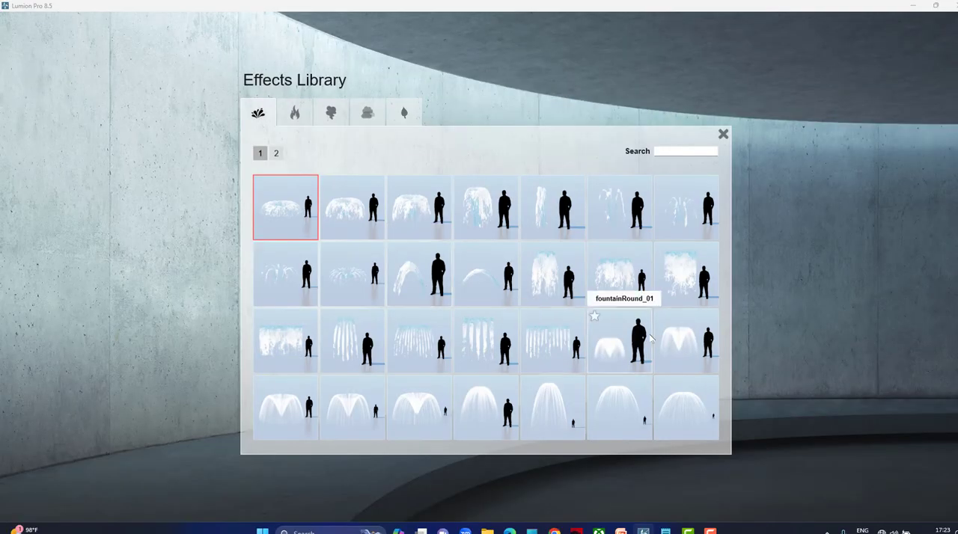
pyautogui.click(276, 154)
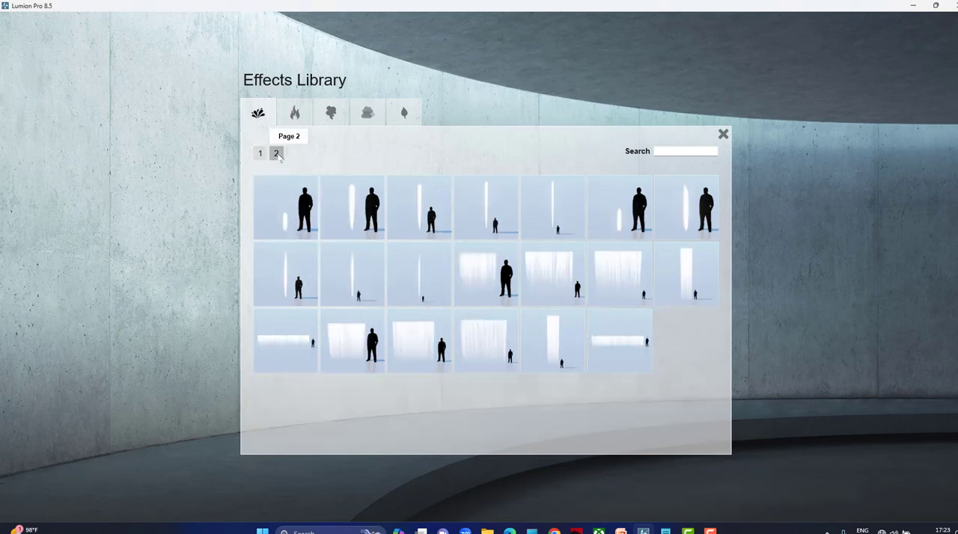
pyautogui.click(260, 153)
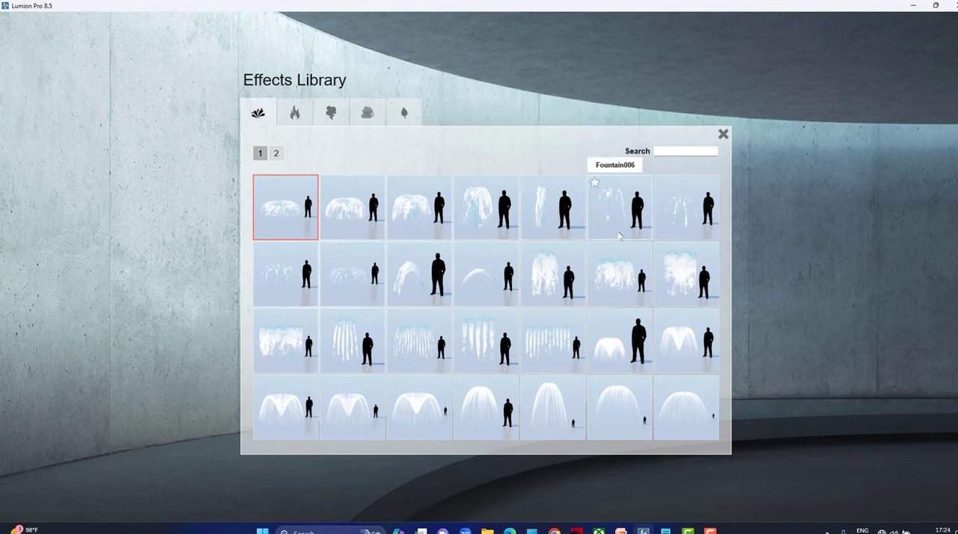
pyautogui.click(583, 324)
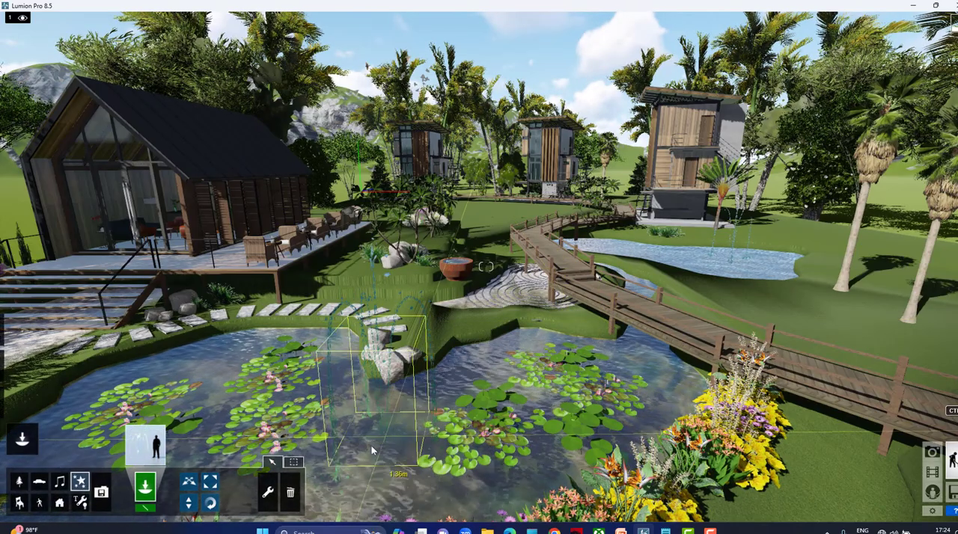
pyautogui.click(528, 353)
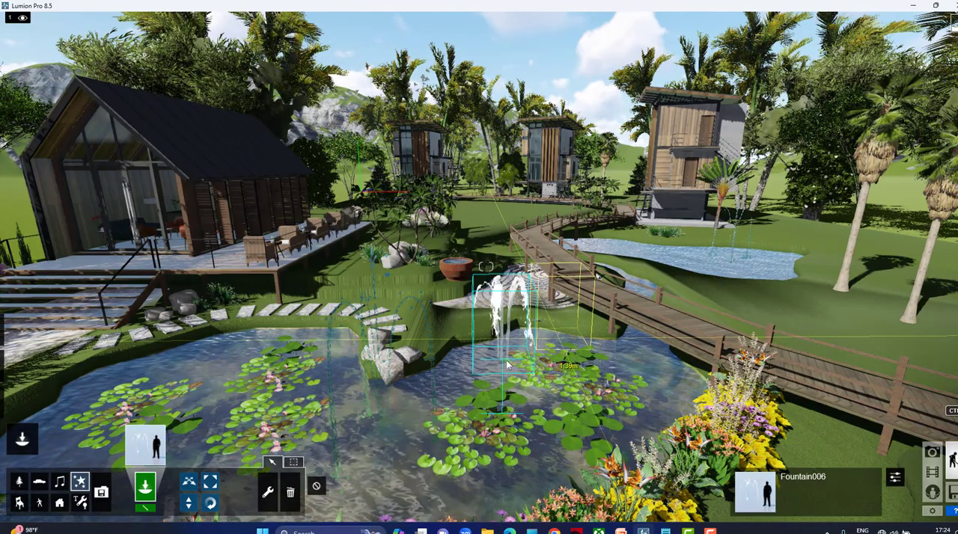
# Move the fountain toward the rocks in the middle of the lily pond and enlarge it.
pyautogui.click(189, 484)
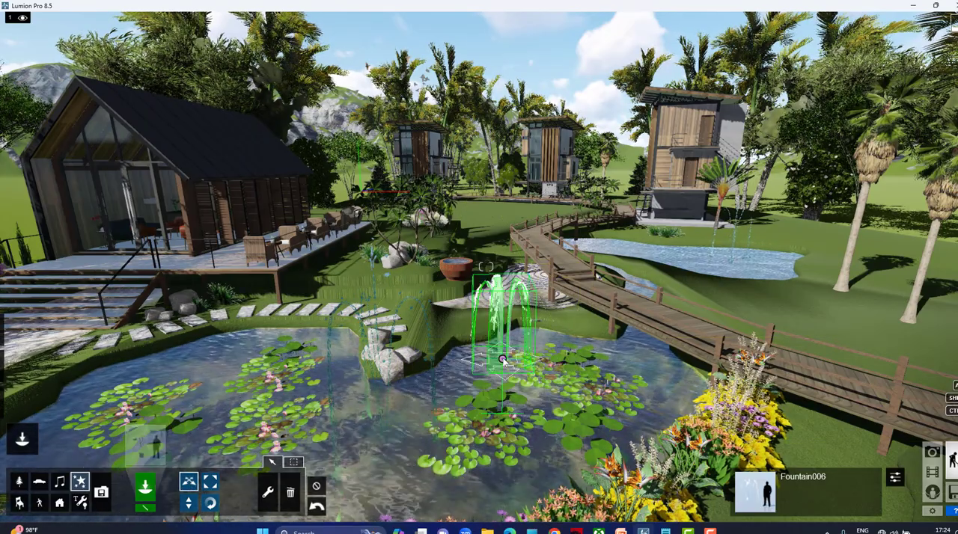
pyautogui.moveTo(502, 408); pyautogui.dragTo(621, 342)
pyautogui.click(210, 480)
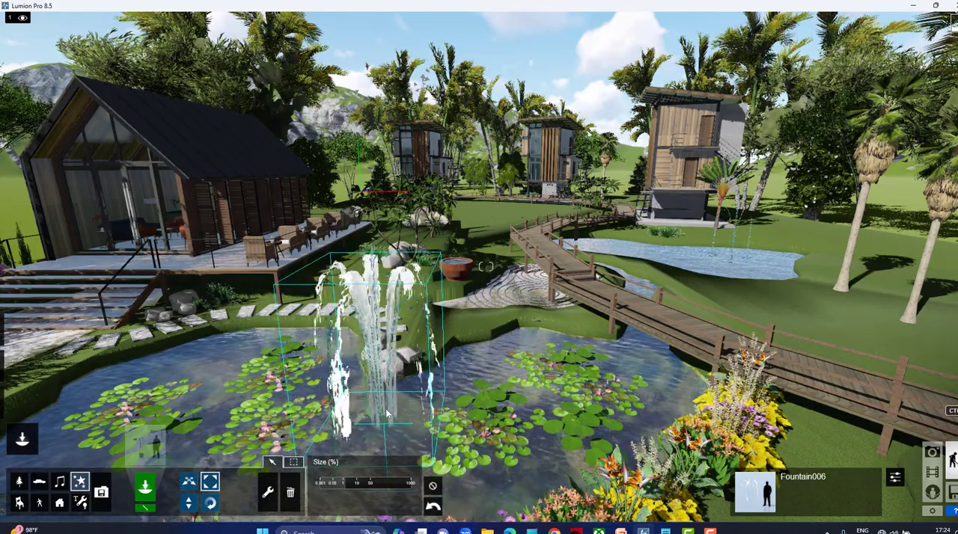
pyautogui.press('d')
pyautogui.moveTo(598, 332); pyautogui.dragTo(594, 343, button='right')
pyautogui.press('a')
pyautogui.press('a')
pyautogui.press('s')
pyautogui.press('e')
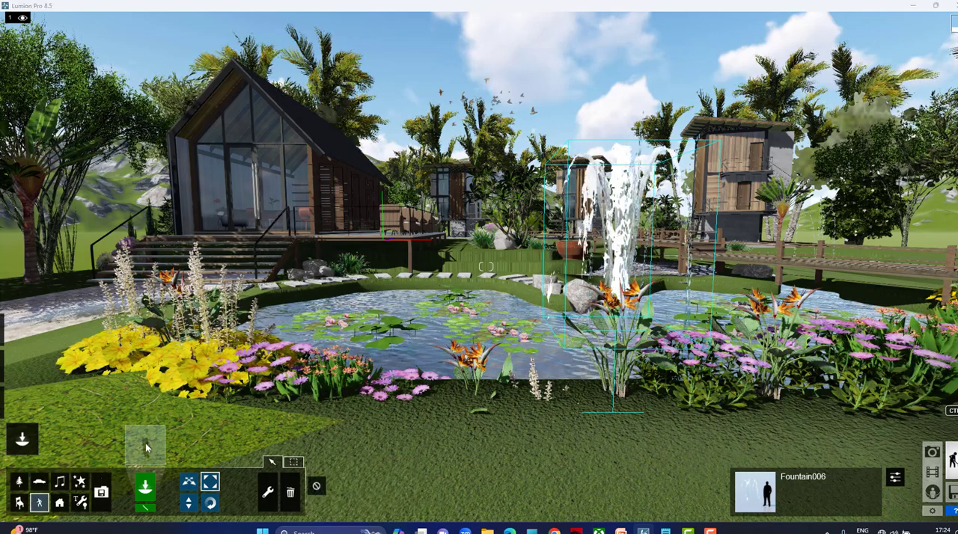
# Choose the Swan_001_Idle model from the birds in the character library.
pyautogui.click(147, 446)
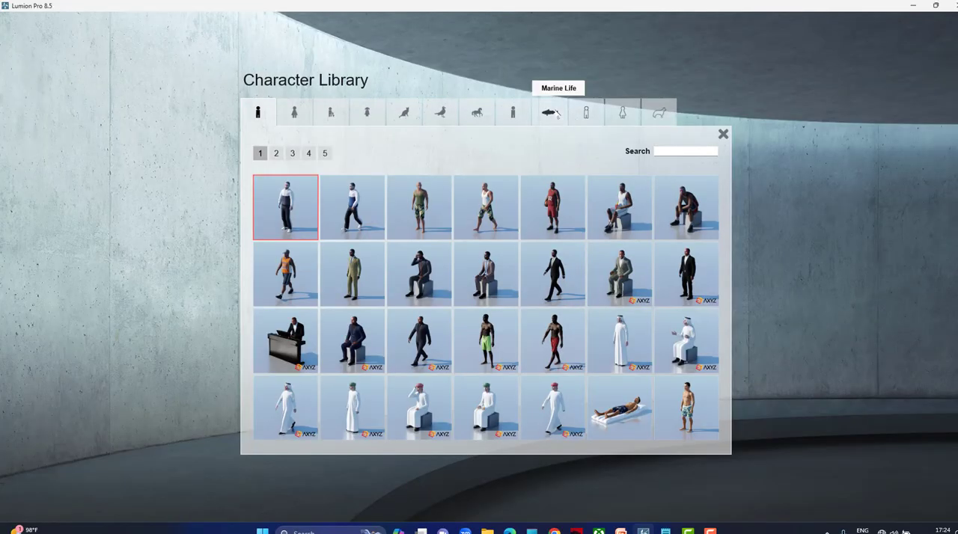
pyautogui.click(554, 112)
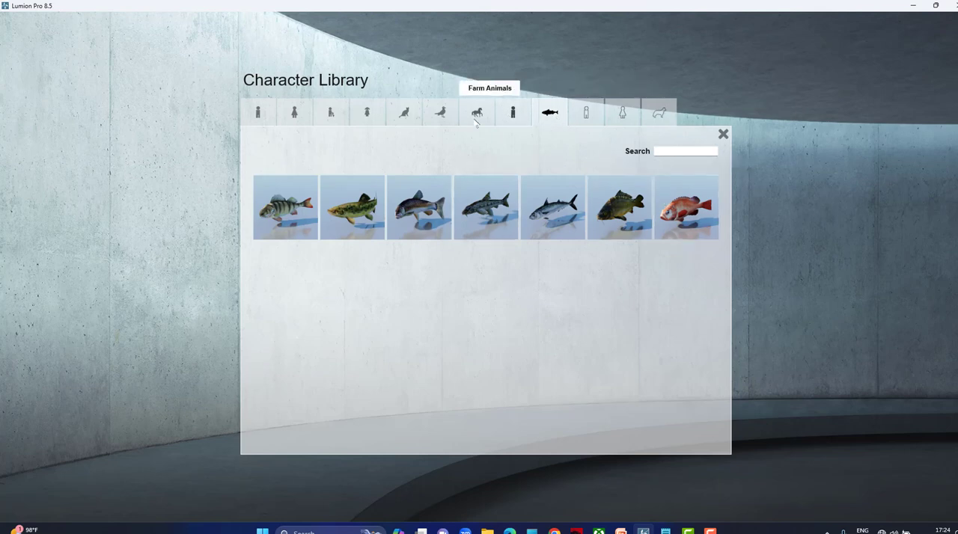
pyautogui.click(446, 114)
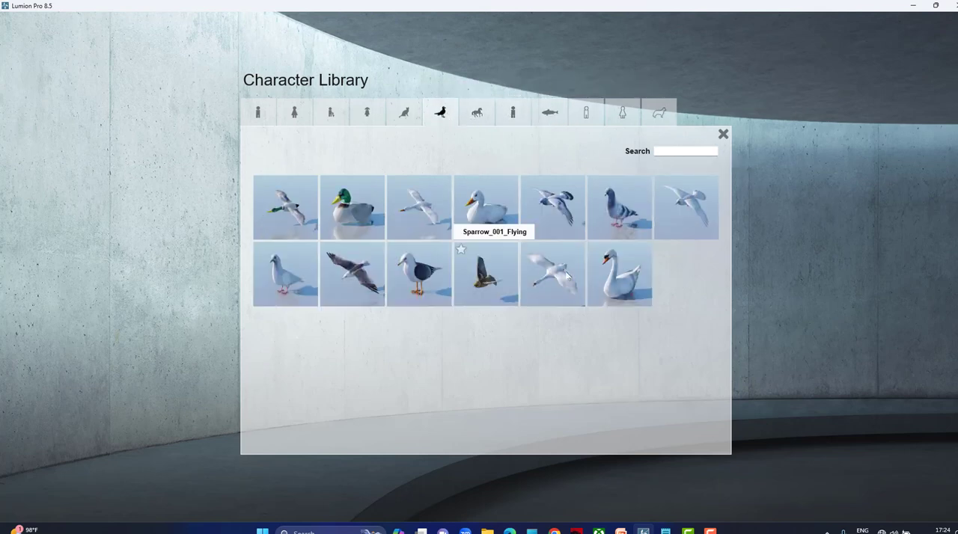
pyautogui.click(619, 273)
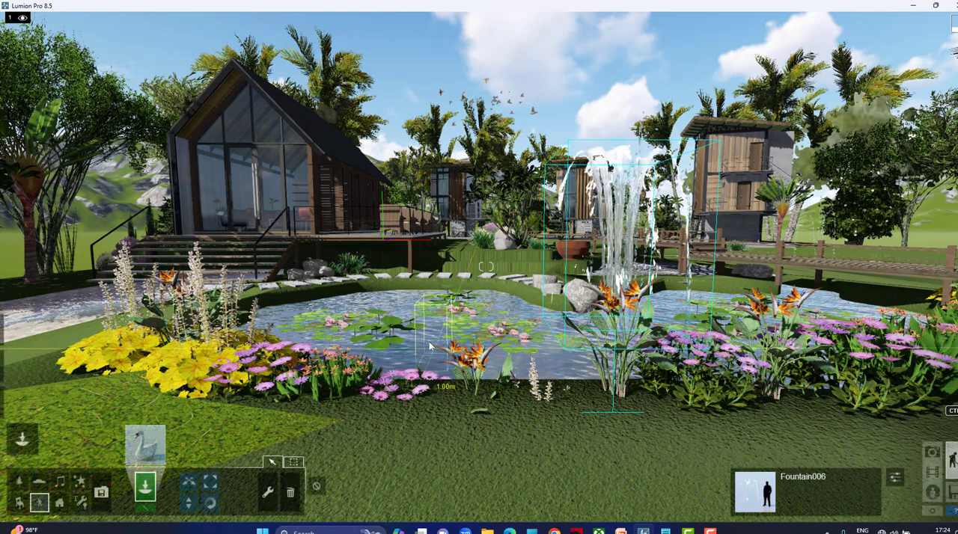
# Place three swans among the water lilies in the pond and shrink the one nearest the rocks.
pyautogui.click(429, 341)
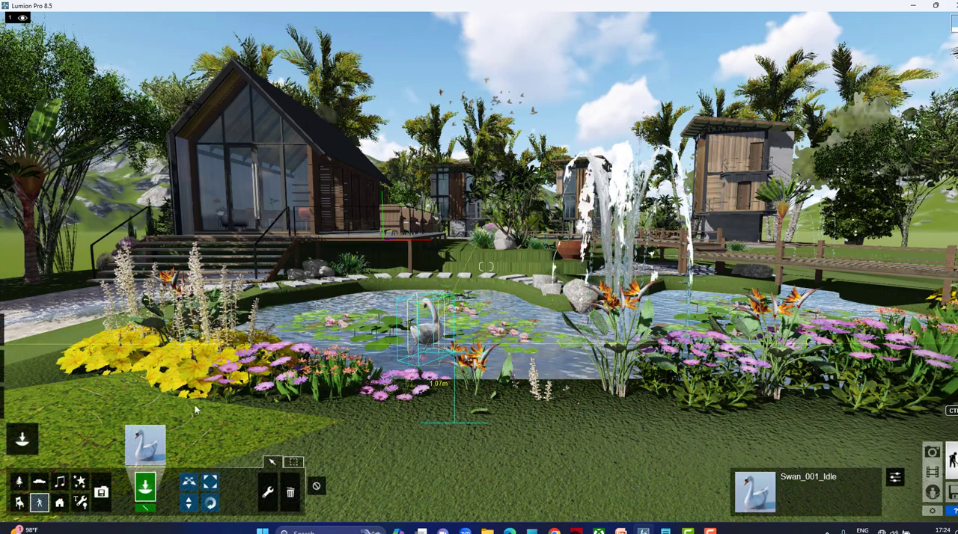
pyautogui.click(374, 311)
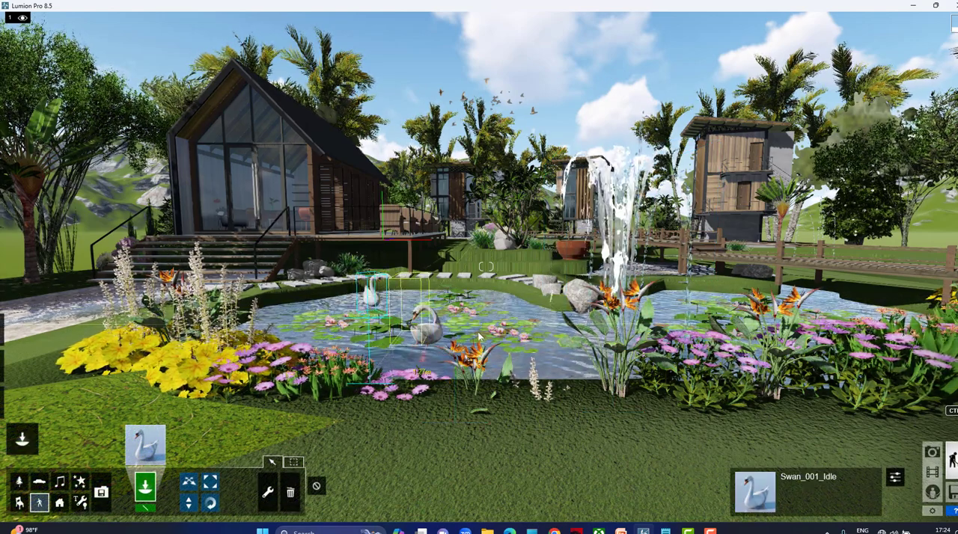
pyautogui.click(536, 324)
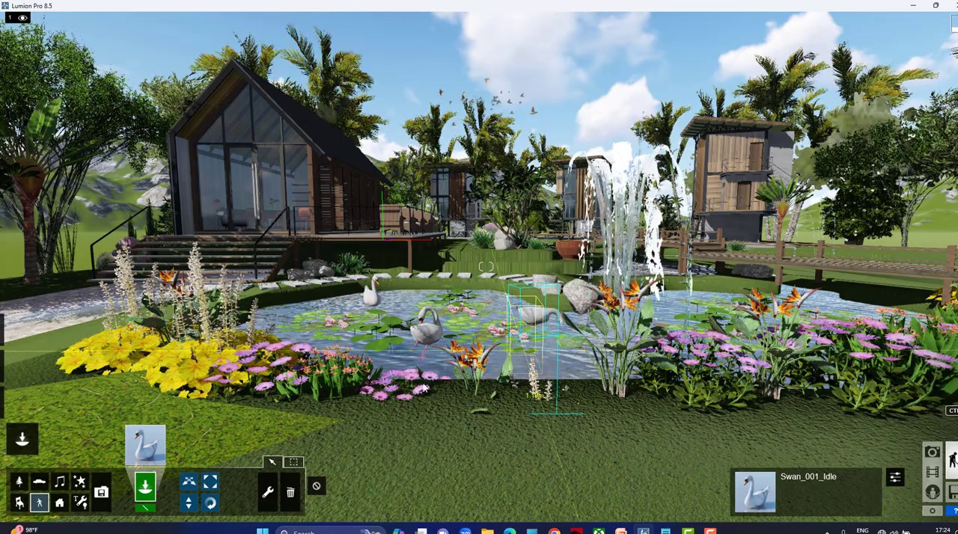
pyautogui.click(210, 482)
pyautogui.moveTo(535, 325); pyautogui.dragTo(537, 333)
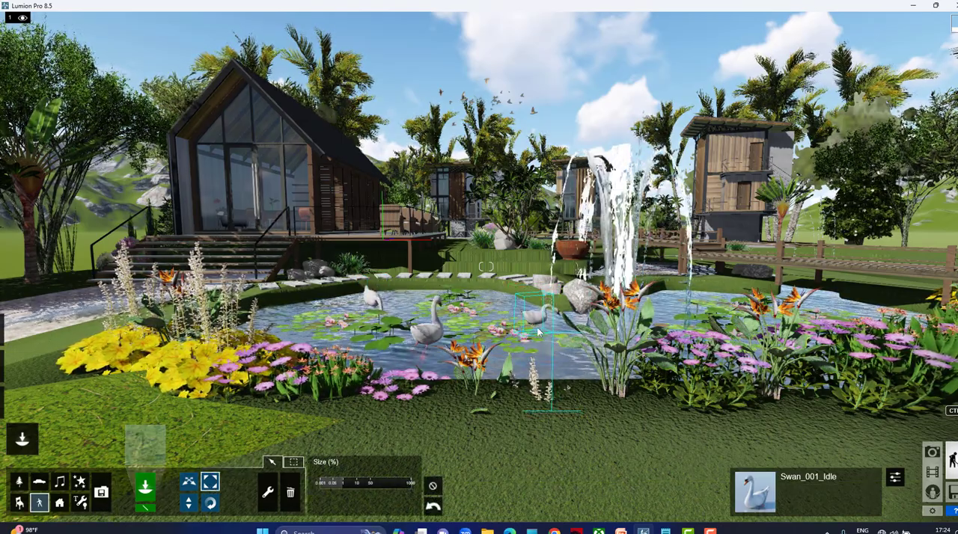
# Pick a rounded pale boulder from the nature library's rocks and place three on the grass behind the stepping stones beside the cabin terrace.
pyautogui.press('q')
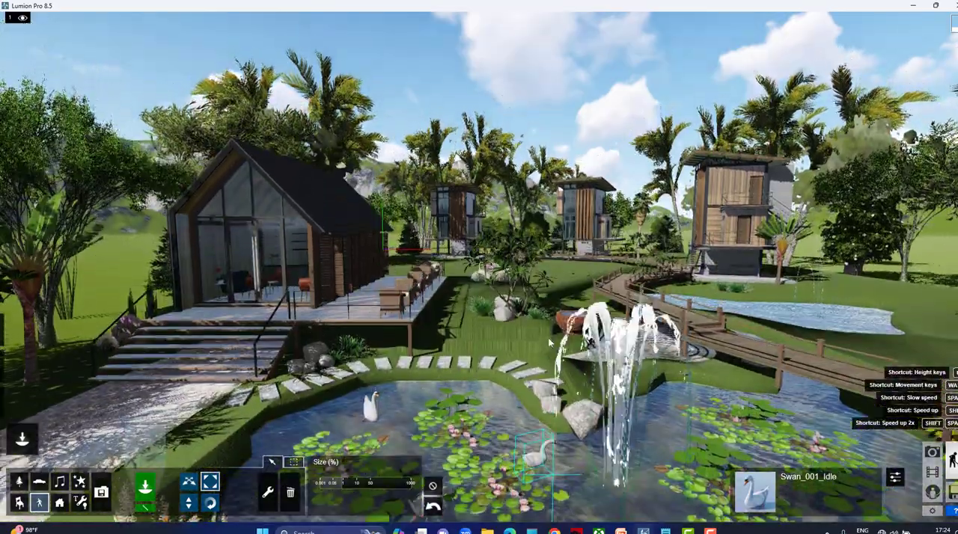
pyautogui.moveTo(550, 343); pyautogui.dragTo(549, 303, button='right')
pyautogui.press('w')
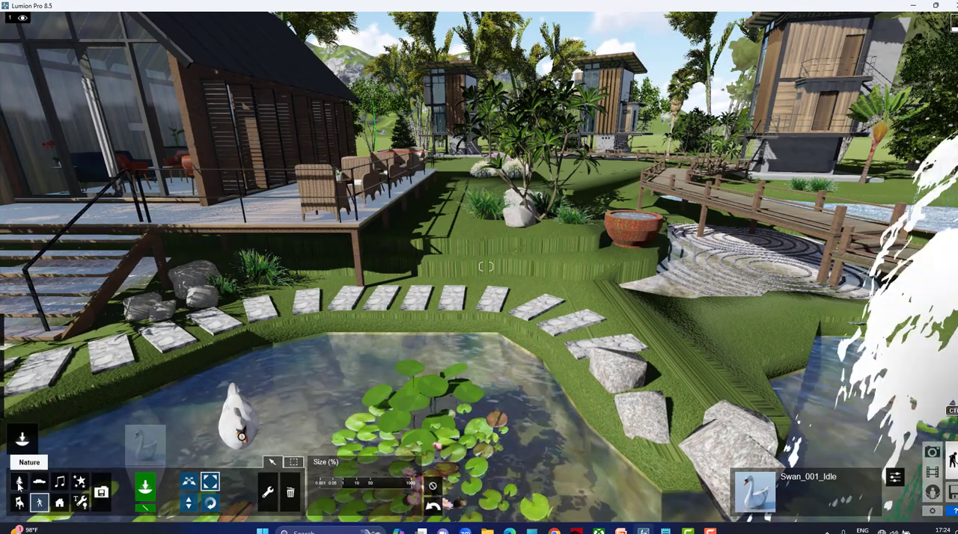
pyautogui.click(145, 443)
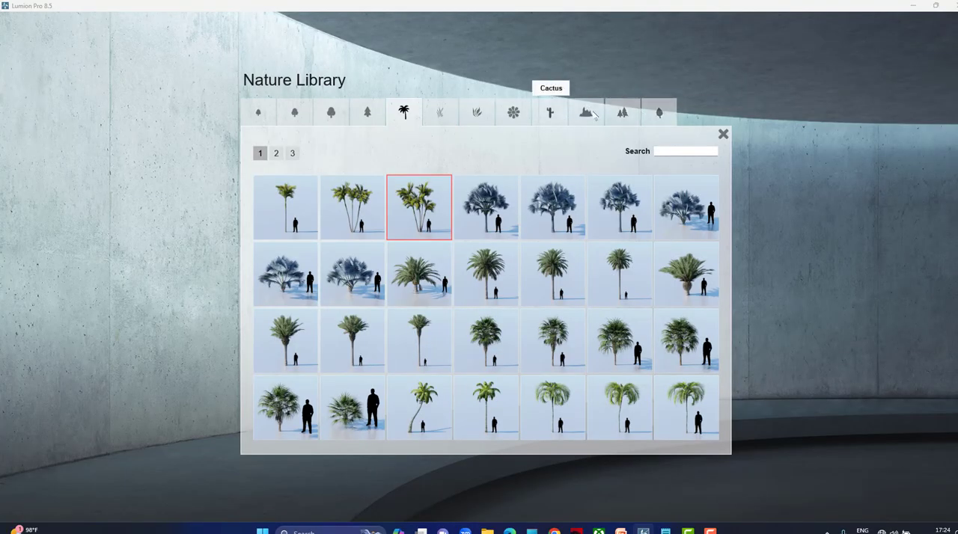
pyautogui.click(588, 116)
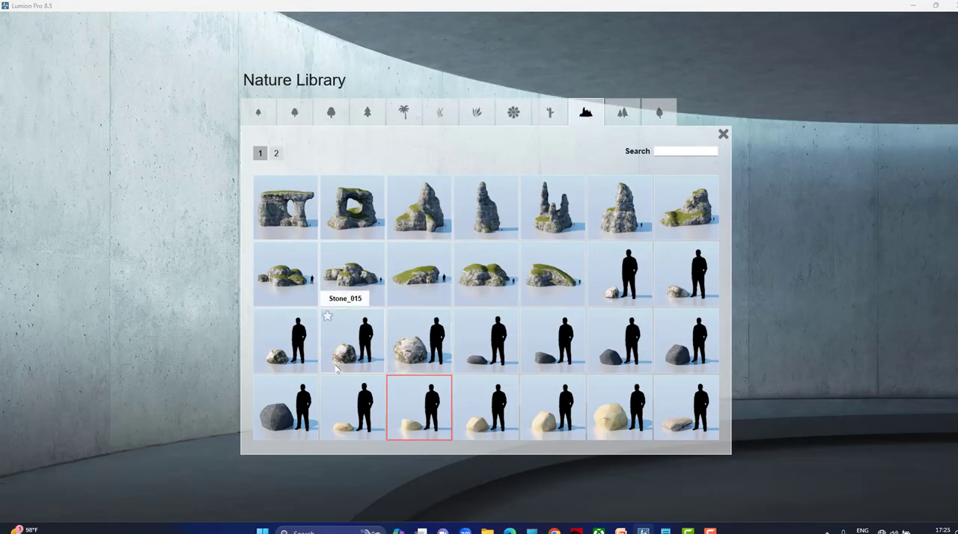
pyautogui.click(476, 344)
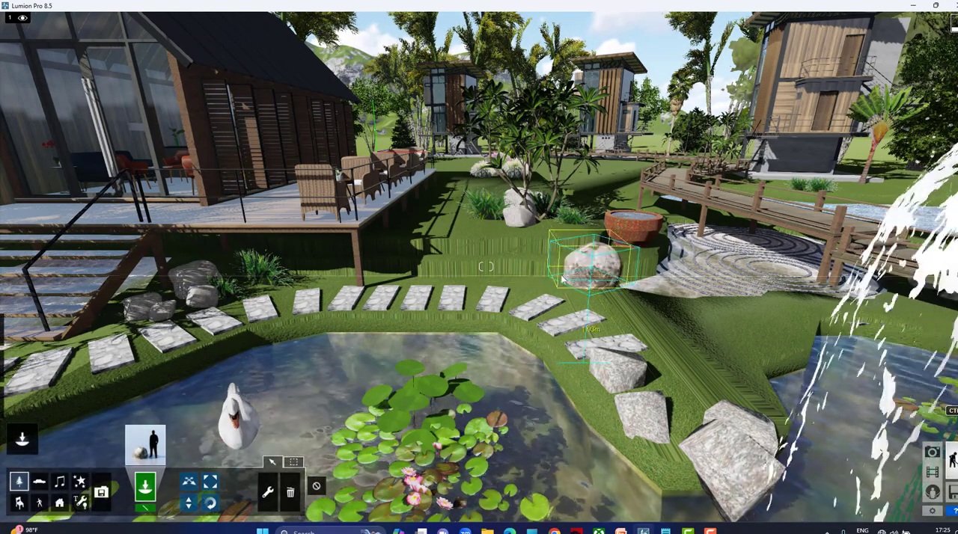
pyautogui.click(563, 279)
pyautogui.click(449, 274)
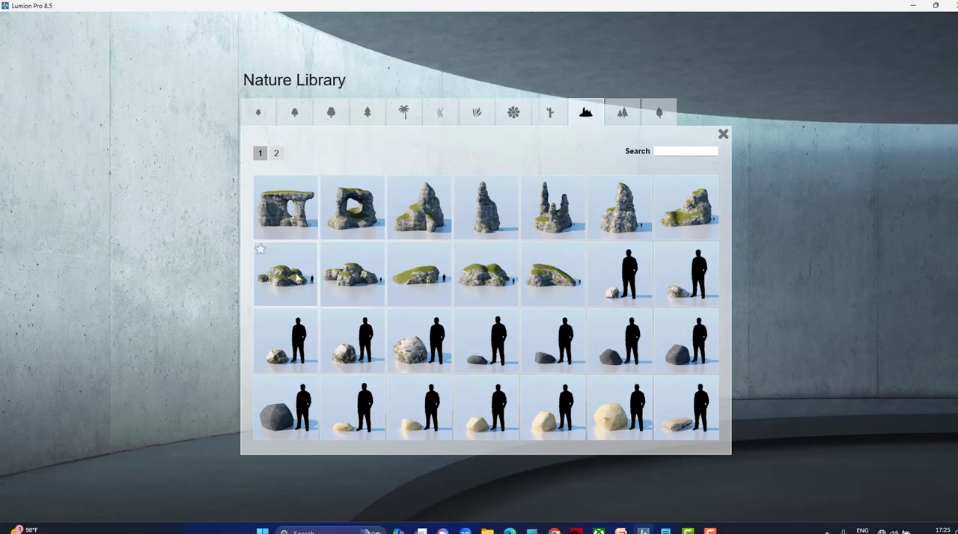
# Add a moss-covered rock formation, scale it down and move it among the boulders near the red water bowl.
pyautogui.click(297, 279)
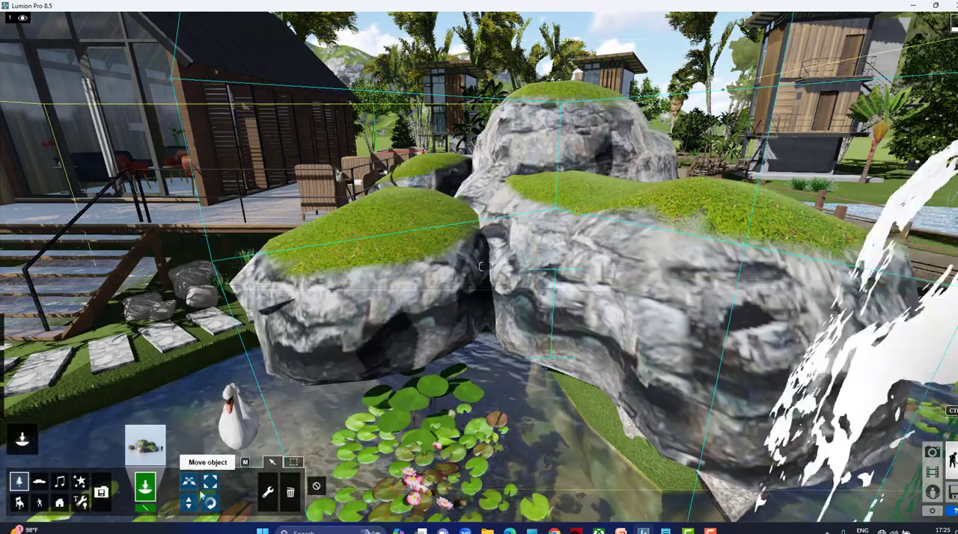
pyautogui.moveTo(555, 270); pyautogui.dragTo(553, 304)
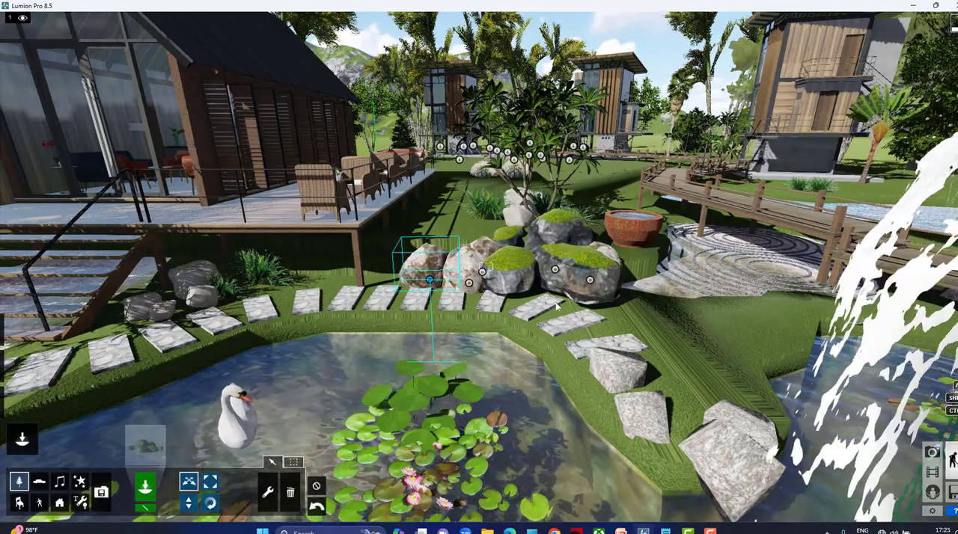
# Examine the site around the footbridge, ponds and new rocks, ending at the front of the cabin and its paved path.
pyautogui.press('d')
pyautogui.moveTo(557, 307); pyautogui.dragTo(540, 330, button='right')
pyautogui.press('d')
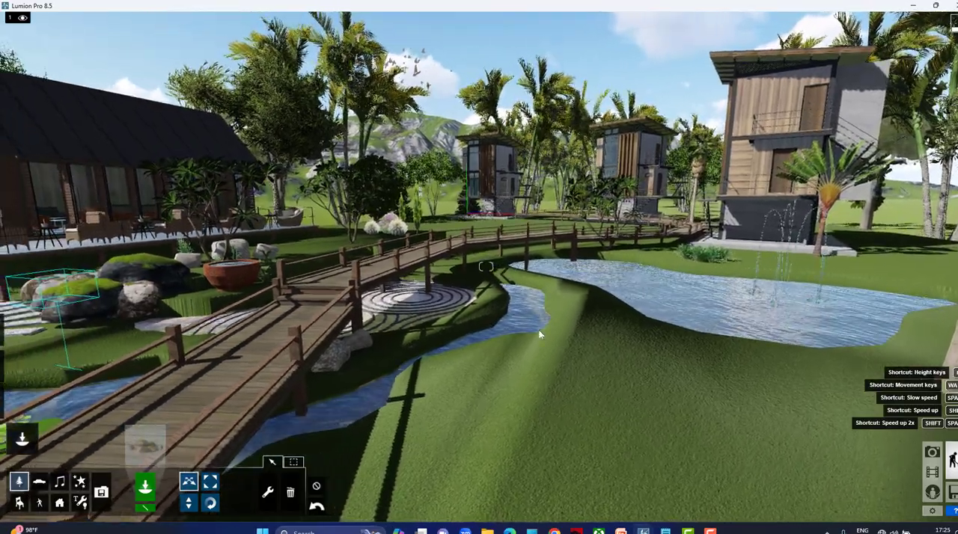
pyautogui.press('a')
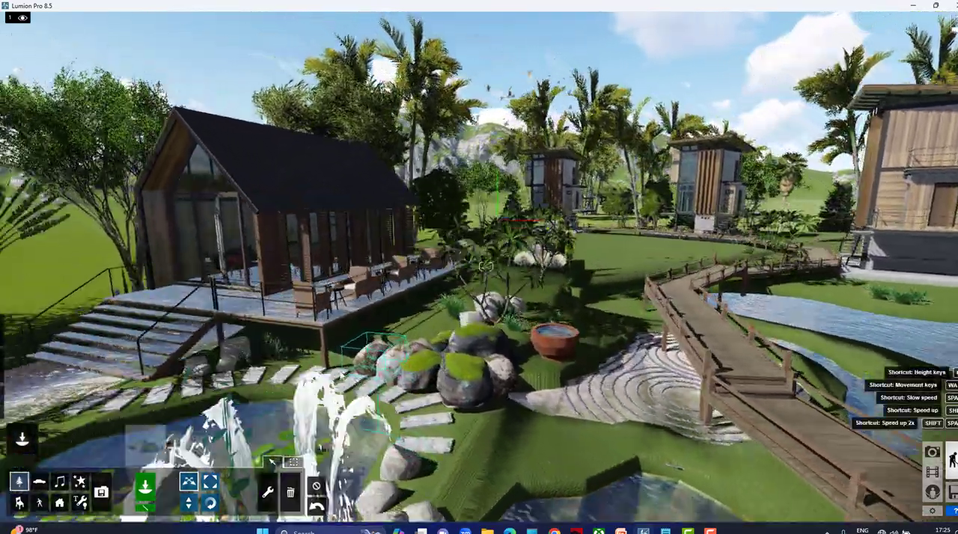
pyautogui.press('a')
pyautogui.press('e')
pyautogui.moveTo(539, 331); pyautogui.dragTo(546, 288, button='right')
pyautogui.press('a')
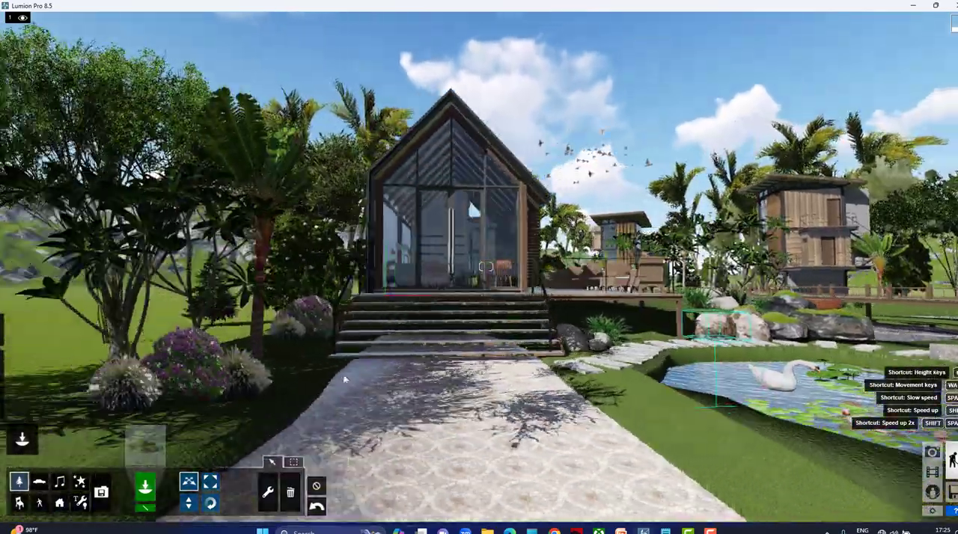
pyautogui.press('d')
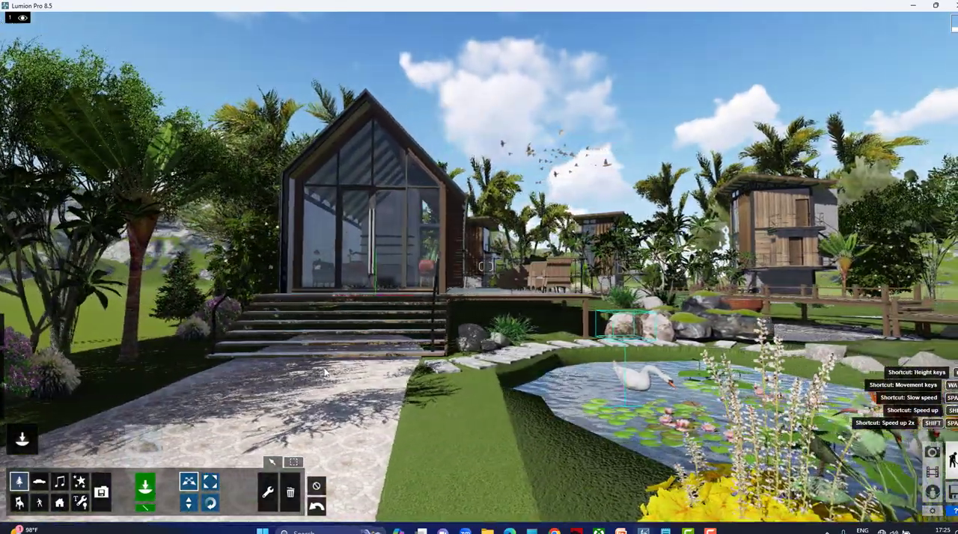
# Adjust the sun's height and direction to clear the tree shadows from the paved path in front of the cabin.
pyautogui.moveTo(7, 319)
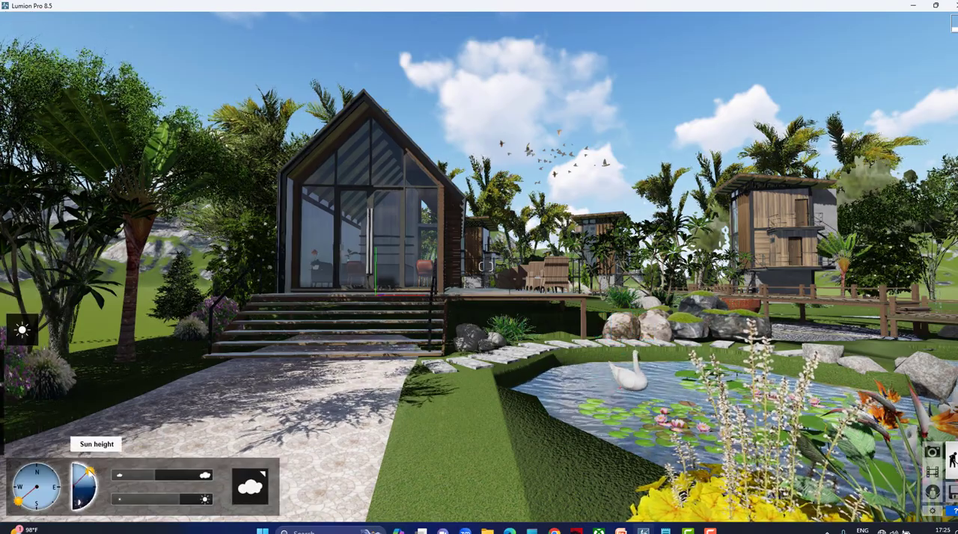
pyautogui.moveTo(91, 472); pyautogui.dragTo(91, 473)
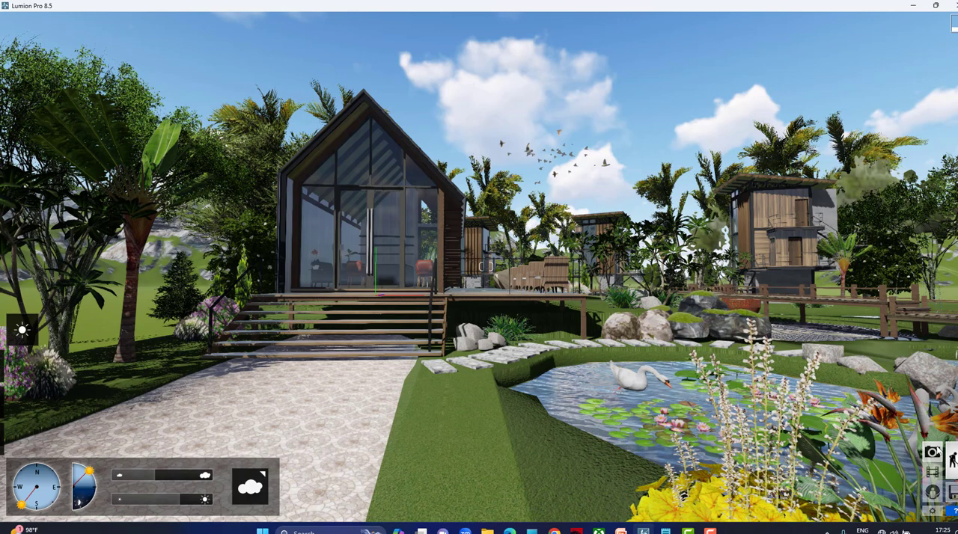
# Switch to Photo mode and increase the focal length of the camera view for the first photo.
pyautogui.click(931, 453)
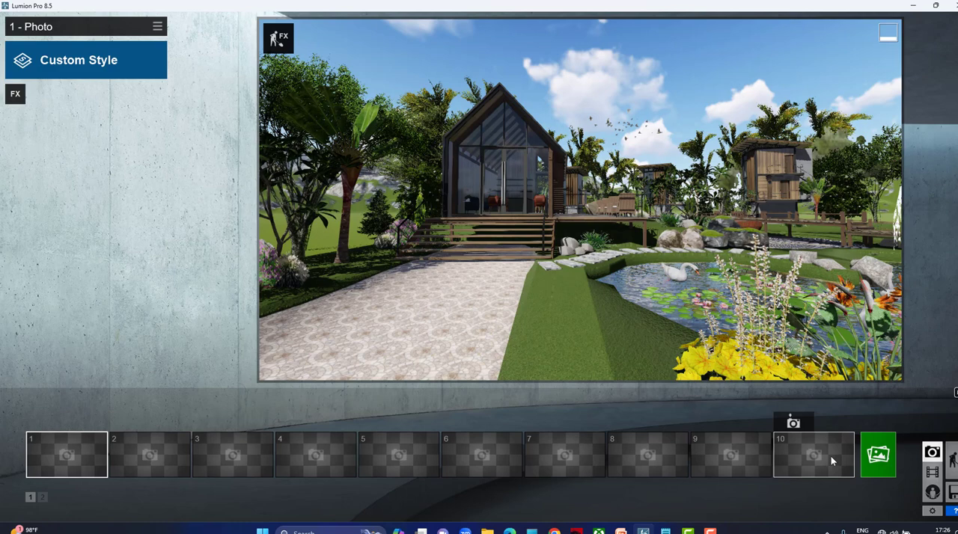
pyautogui.click(42, 497)
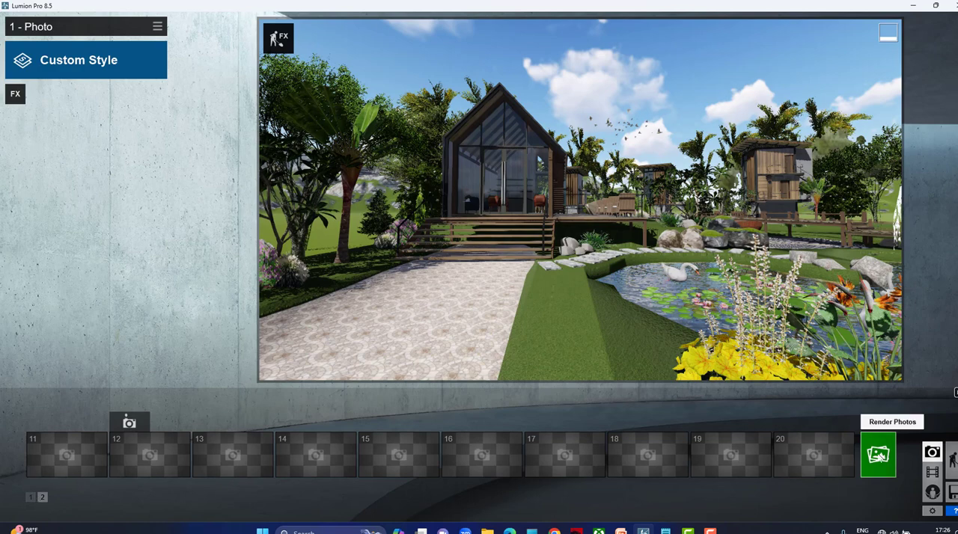
pyautogui.click(30, 497)
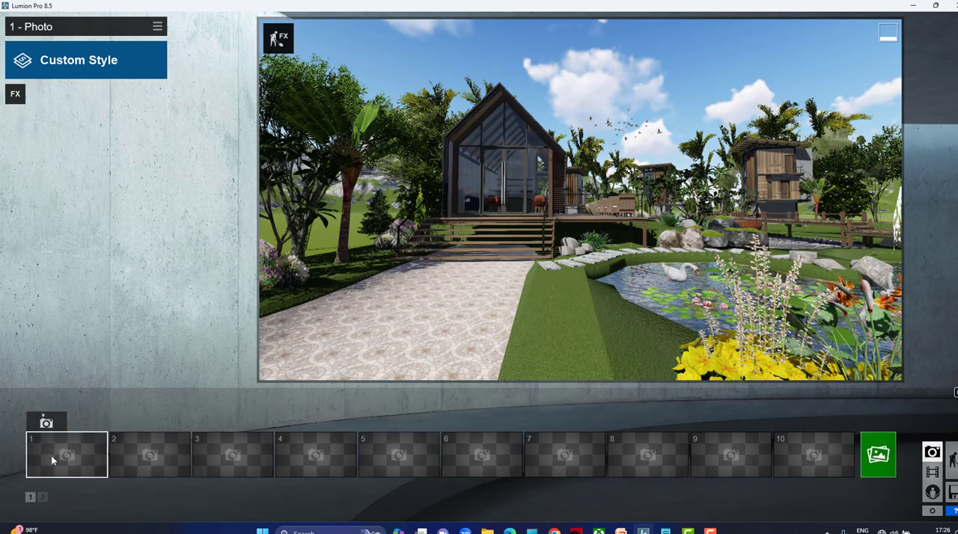
pyautogui.moveTo(533, 294)
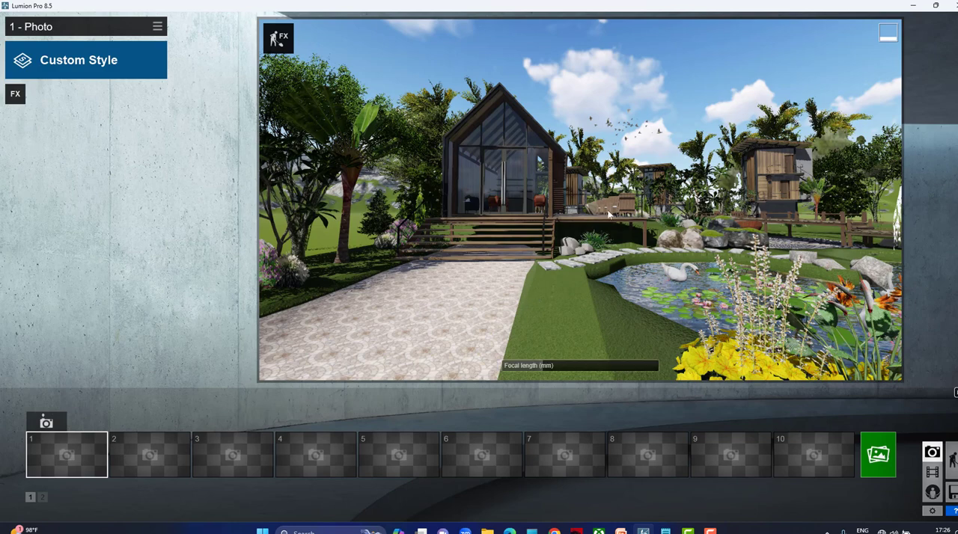
pyautogui.moveTo(526, 369)
pyautogui.moveTo(542, 366)
pyautogui.mouseDown()
pyautogui.moveTo(575, 367)
pyautogui.moveTo(541, 370)
pyautogui.moveTo(551, 372)
pyautogui.mouseUp()
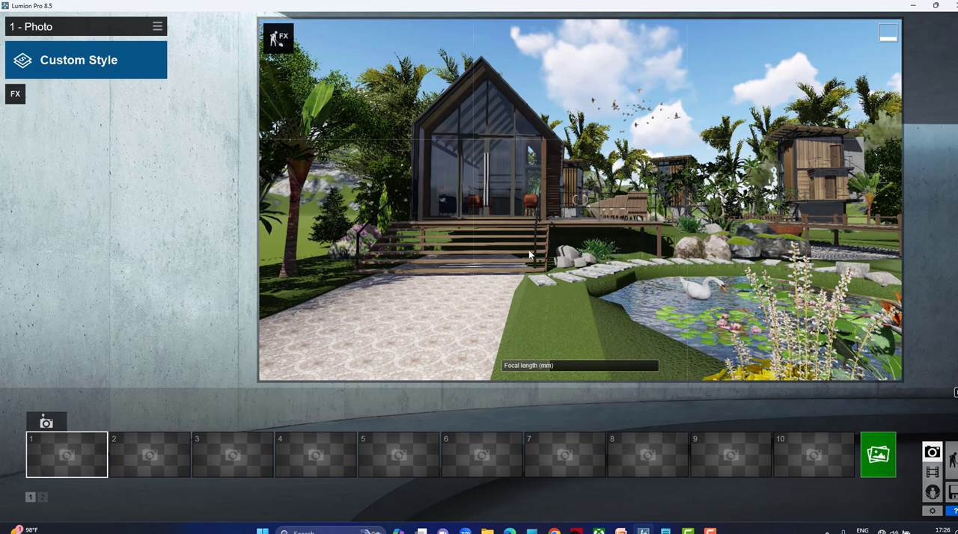
# Frame the cabin front with its steps, paved path and swan pond, and store the camera in photo slot 1.
pyautogui.moveTo(528, 256); pyautogui.dragTo(529, 255, button='right')
pyautogui.press('a')
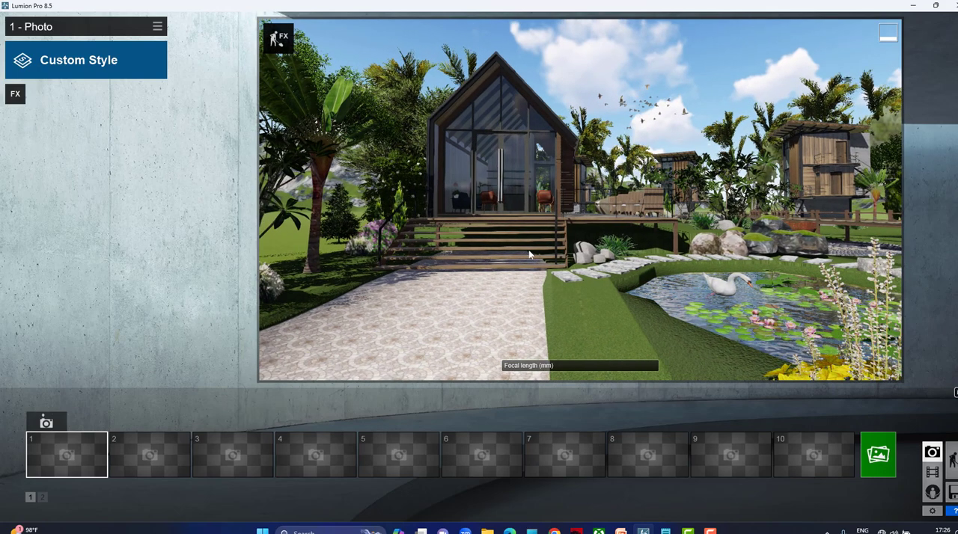
pyautogui.press('d')
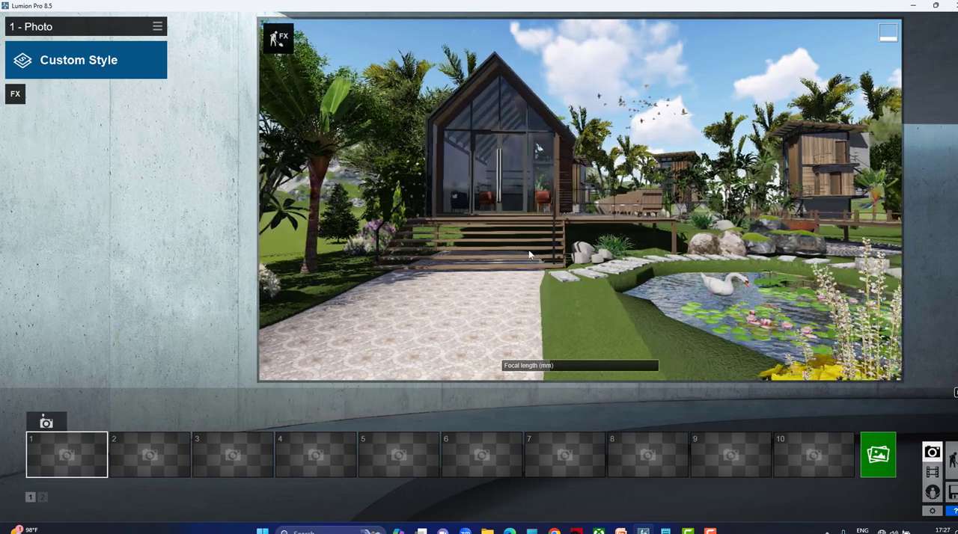
pyautogui.press('a')
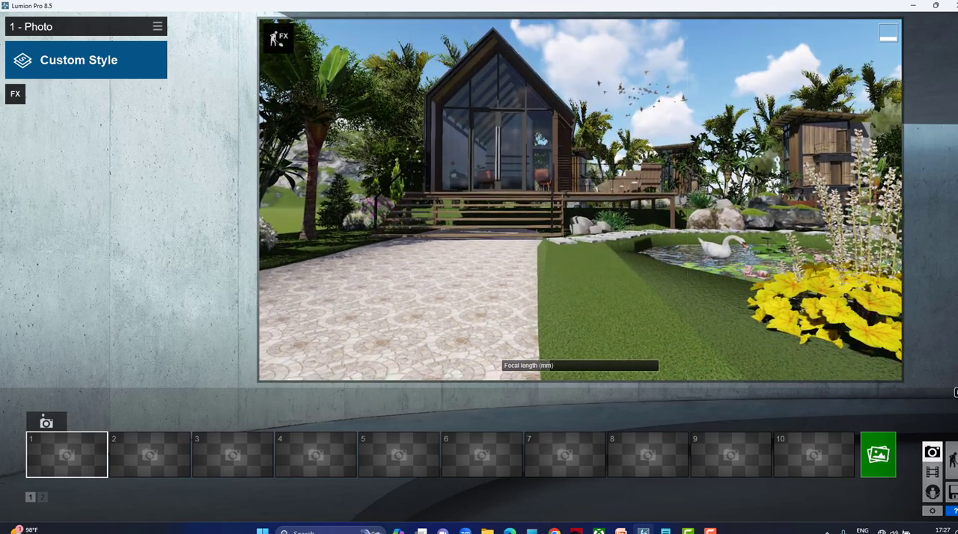
pyautogui.press('e')
pyautogui.press('q')
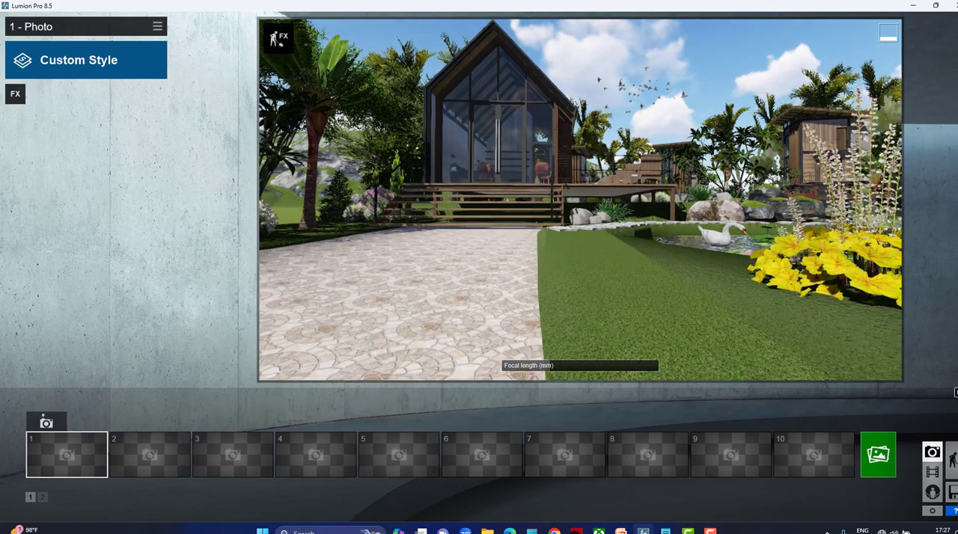
pyautogui.press('d')
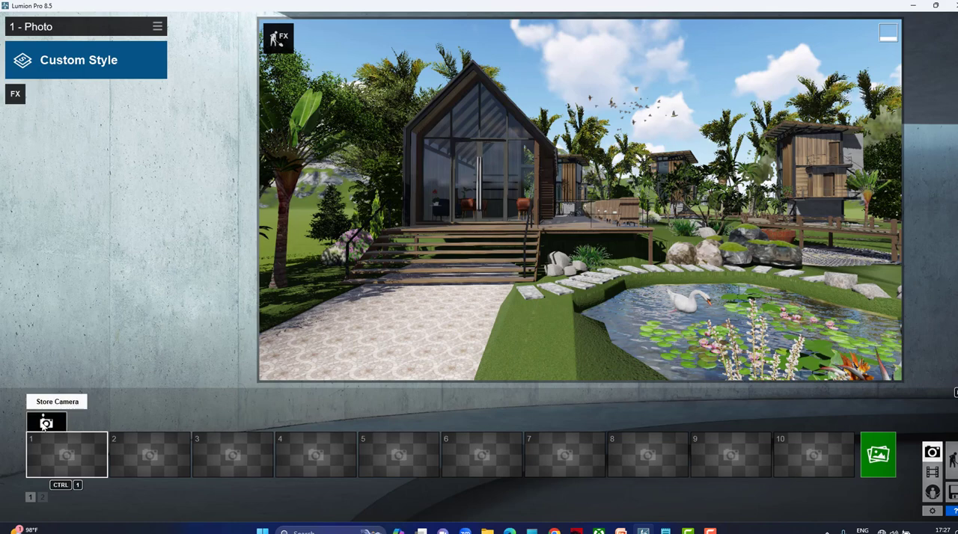
pyautogui.click(45, 424)
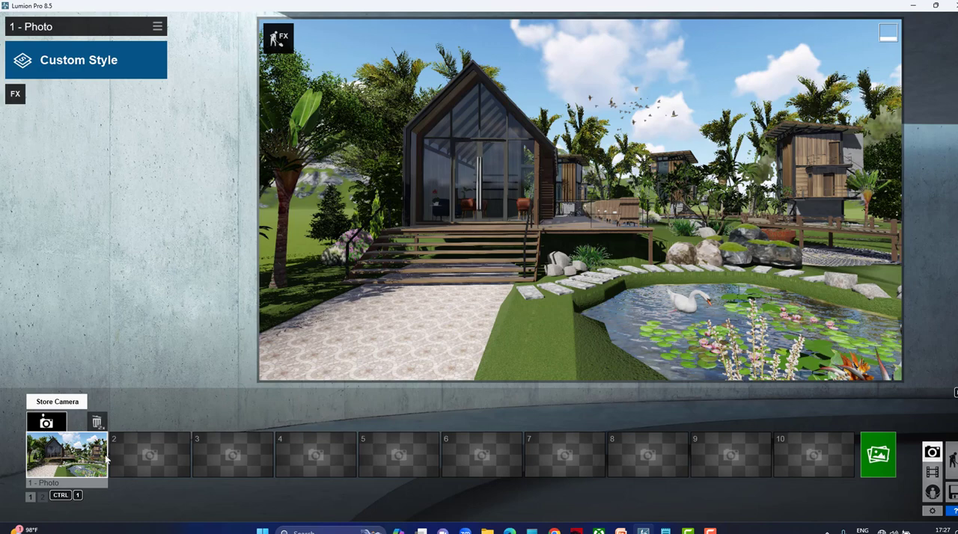
# Frame the fountain and swan pond with the cabin behind and orange flowers in the foreground, and store the camera in photo slot 2.
pyautogui.click(149, 457)
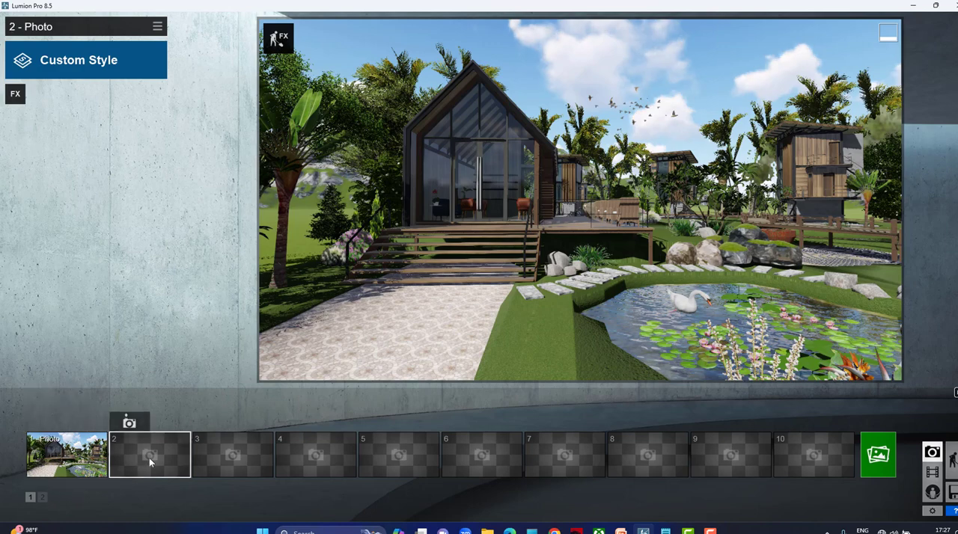
pyautogui.press('d')
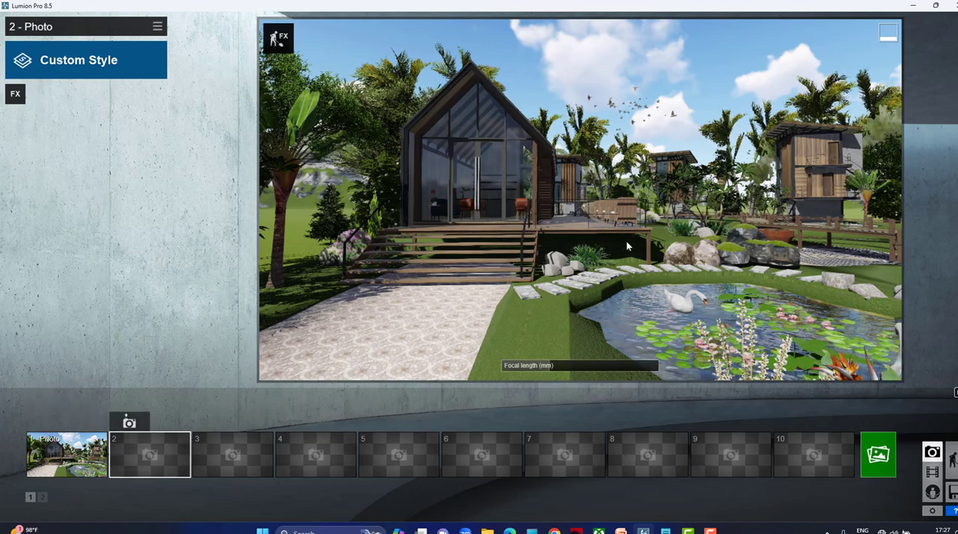
pyautogui.moveTo(581, 200); pyautogui.dragTo(524, 216, button='right')
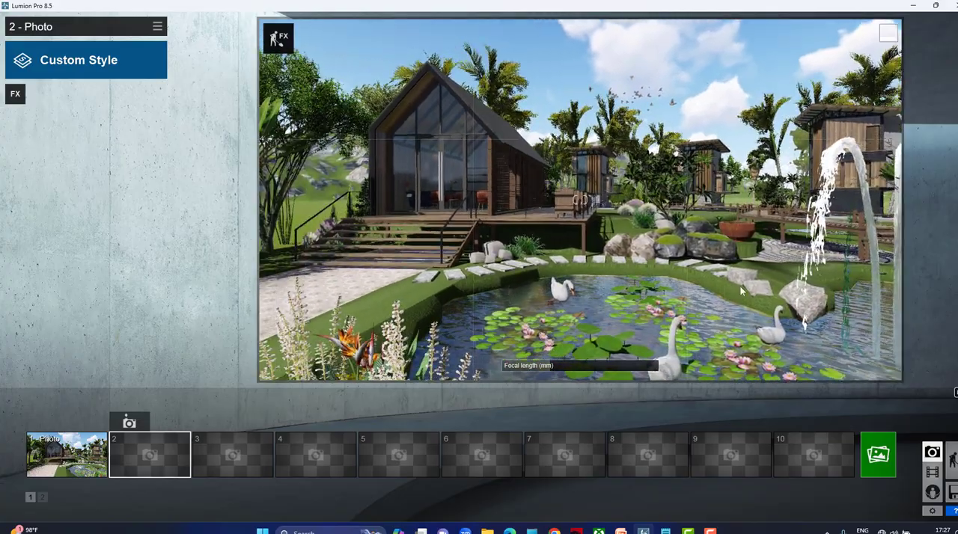
pyautogui.press('d')
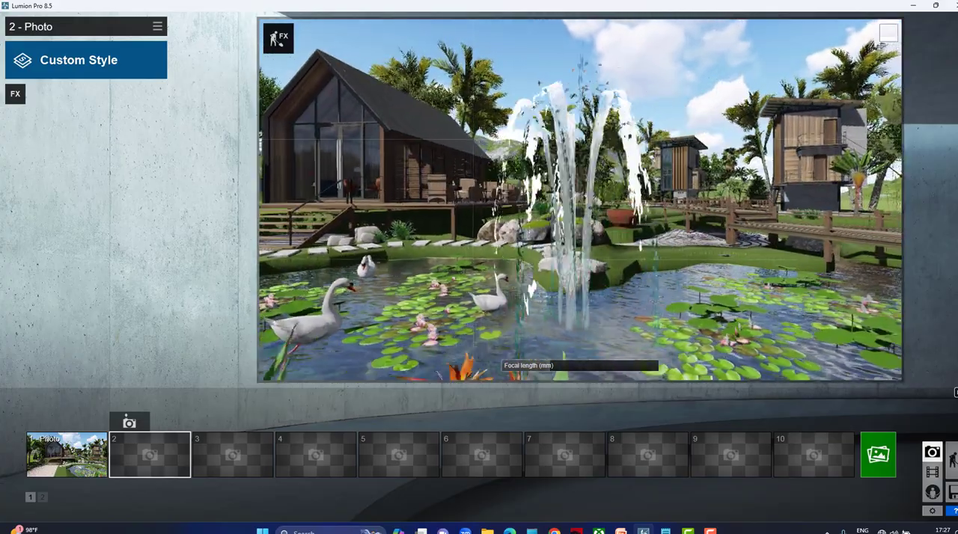
pyautogui.moveTo(816, 281); pyautogui.dragTo(739, 285, button='right')
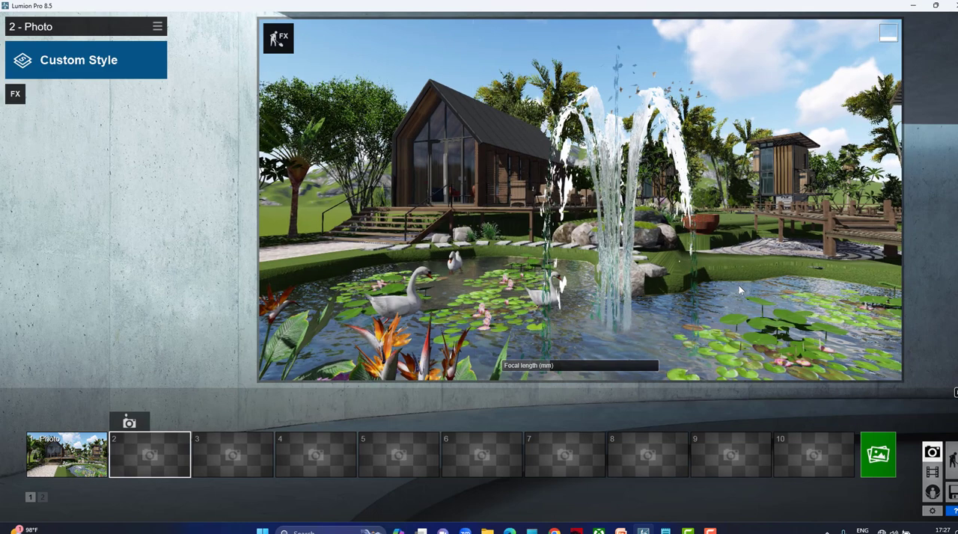
pyautogui.moveTo(801, 290); pyautogui.dragTo(749, 297, button='right')
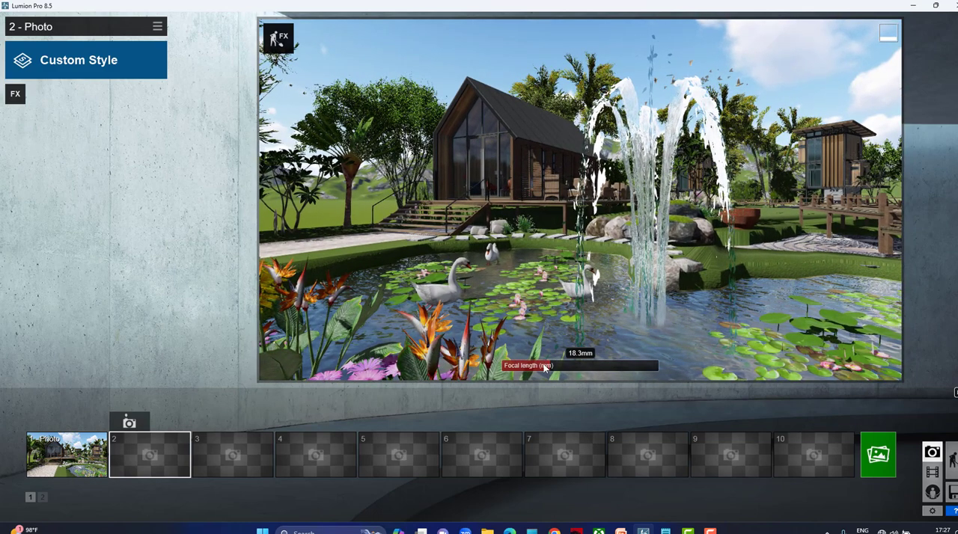
pyautogui.click(130, 425)
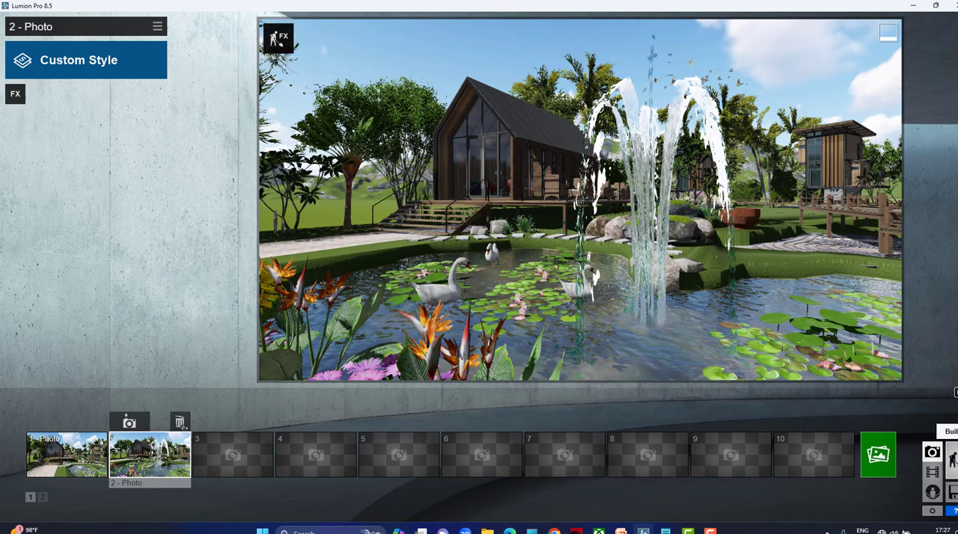
# Try the Realistic style on photo 2 and set it back to Custom Style.
pyautogui.click(79, 60)
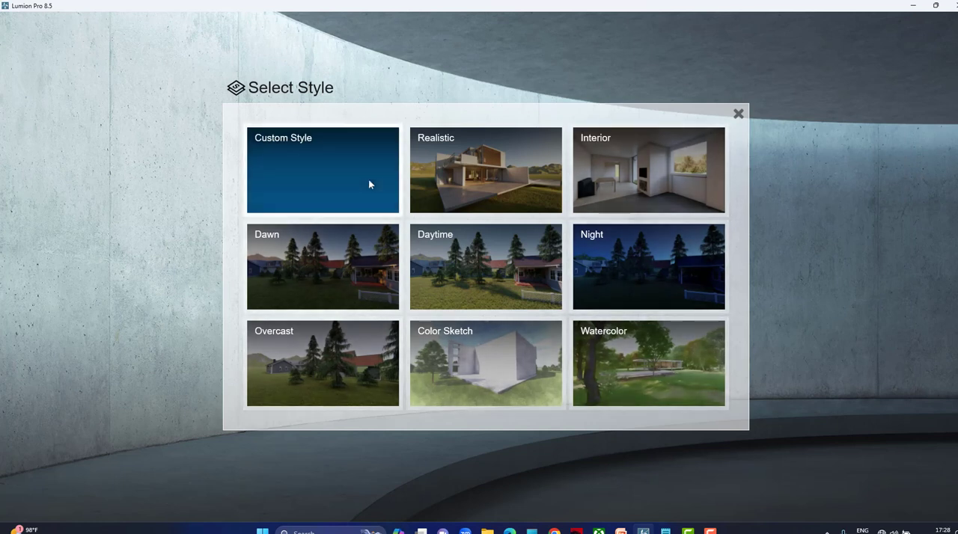
pyautogui.click(485, 187)
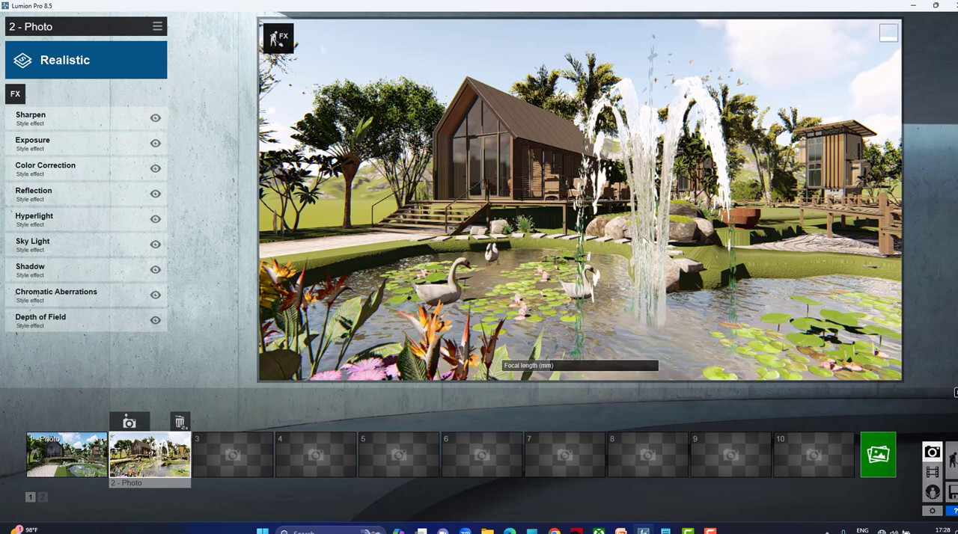
pyautogui.click(234, 459)
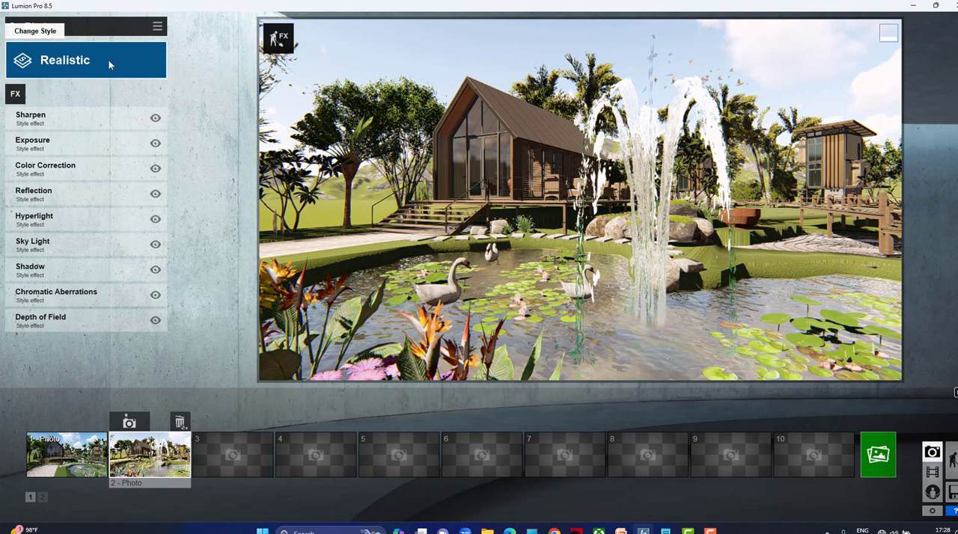
pyautogui.click(110, 77)
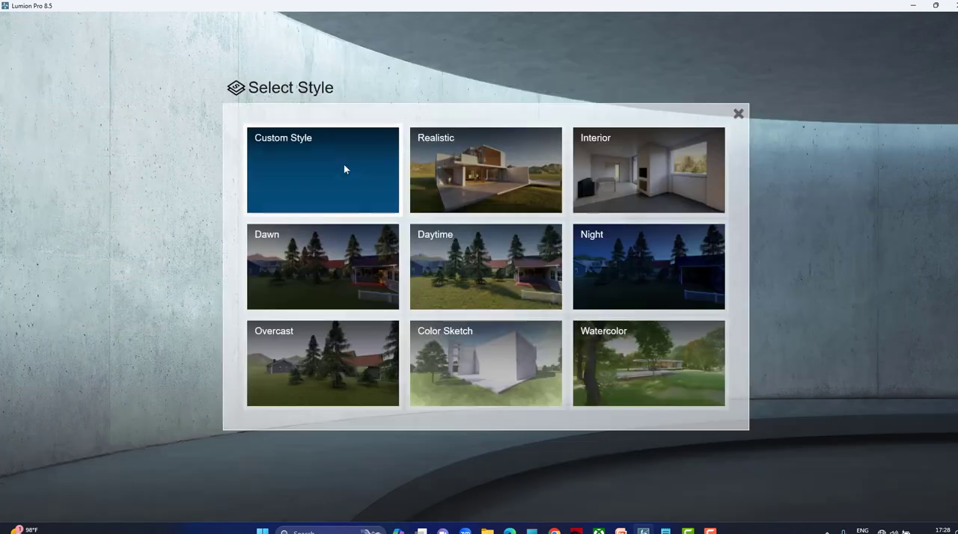
pyautogui.click(343, 167)
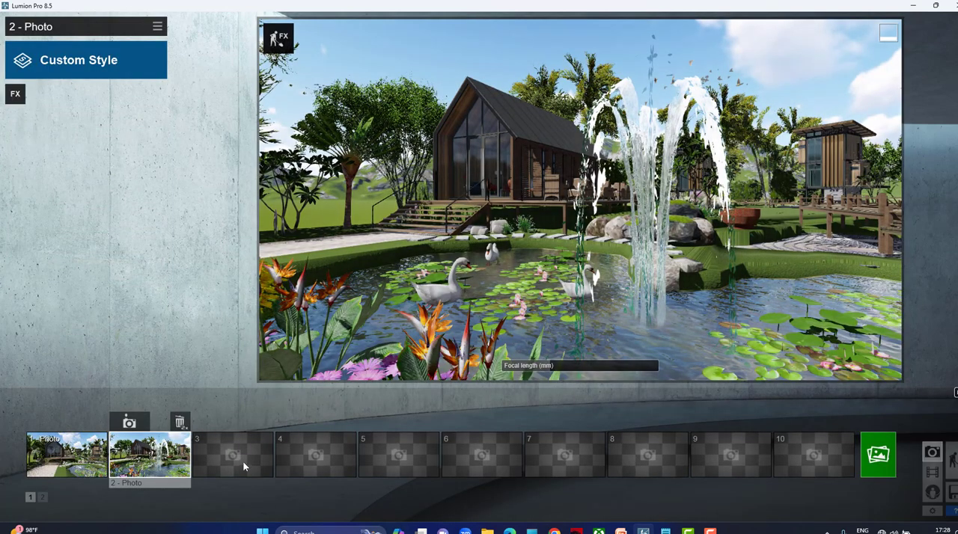
# Apply the Realistic style to photo slot 3 and store the same fountain view there.
pyautogui.click(243, 464)
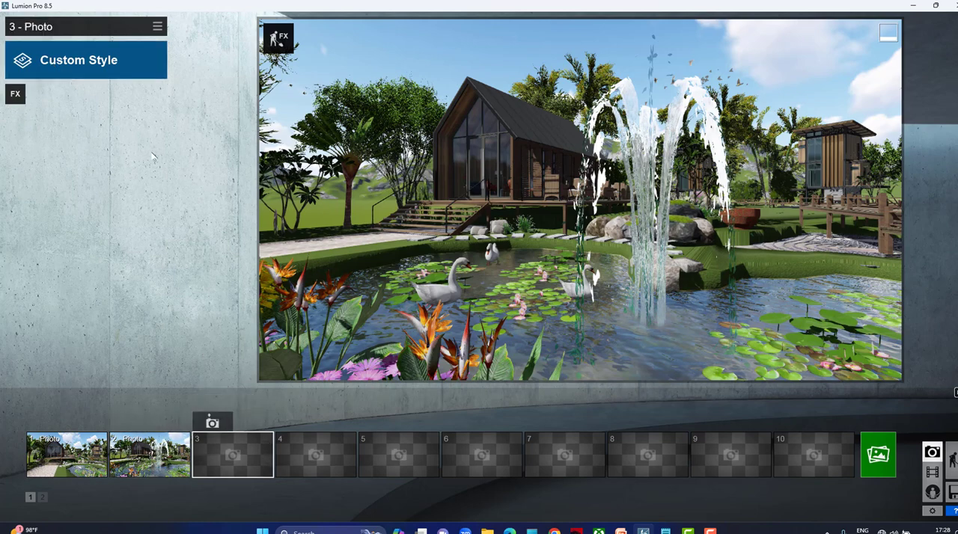
pyautogui.click(96, 64)
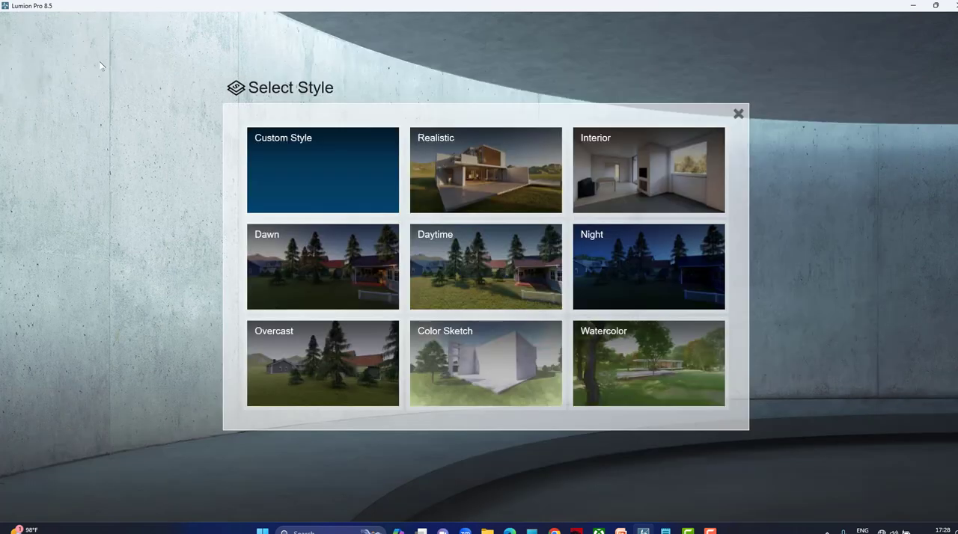
pyautogui.click(472, 176)
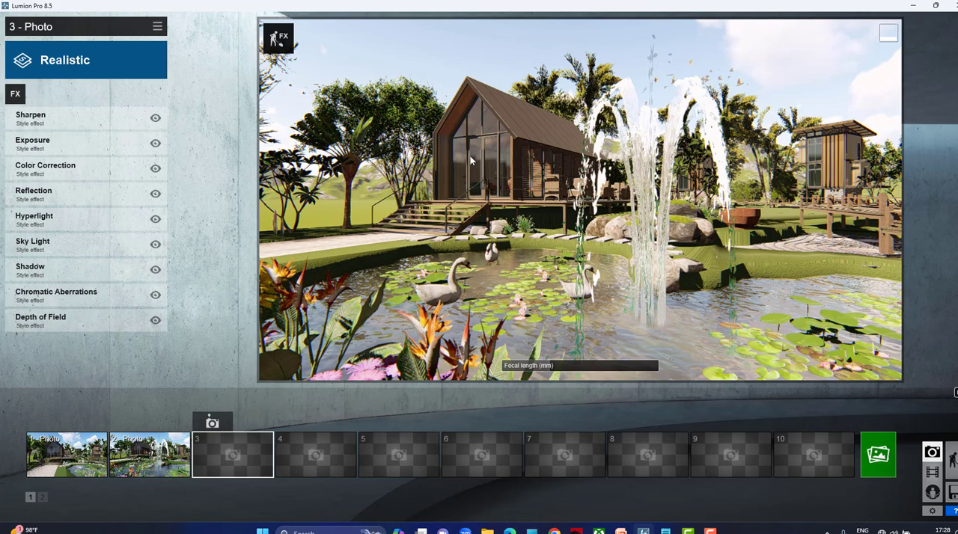
pyautogui.click(214, 423)
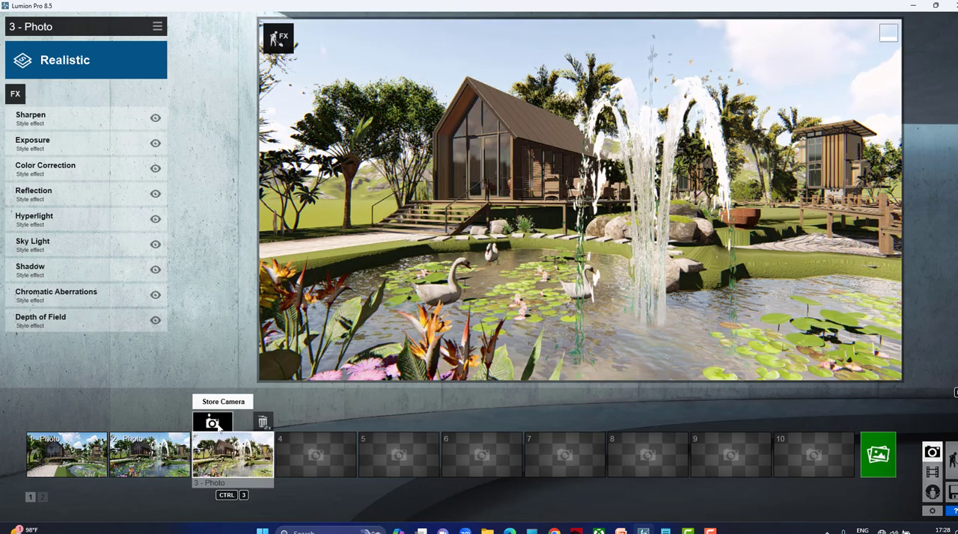
# Apply the Realistic style to photo slot 4 and raise its Exposure effect very slightly.
pyautogui.click(321, 453)
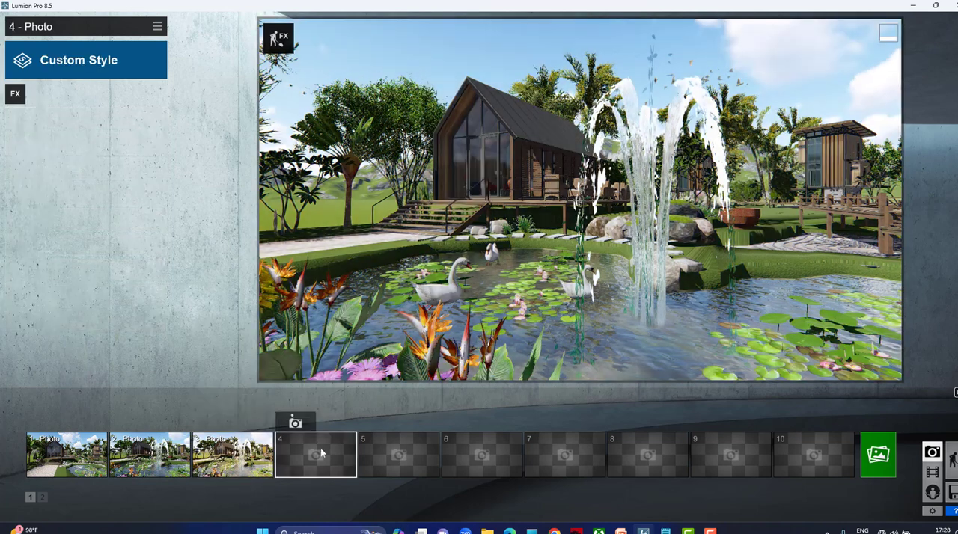
pyautogui.click(104, 65)
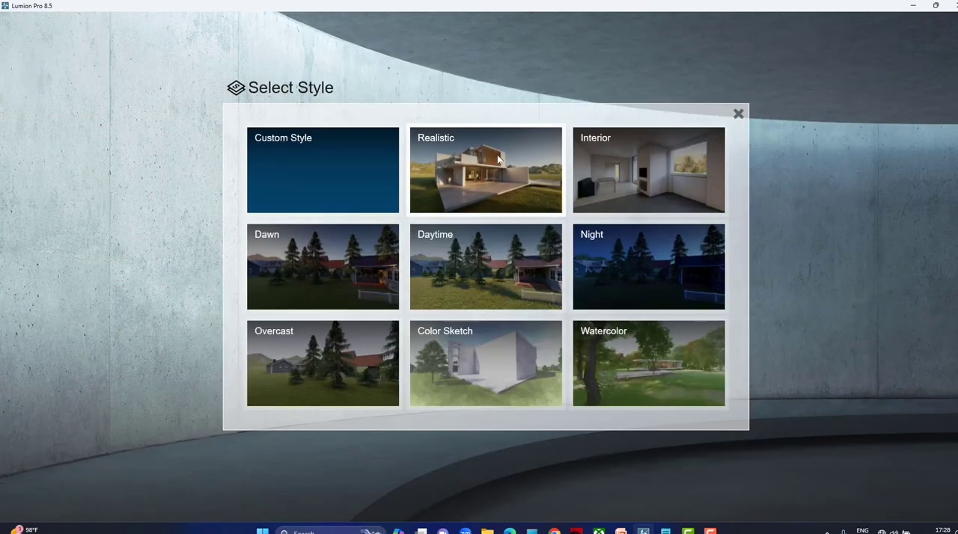
pyautogui.click(498, 159)
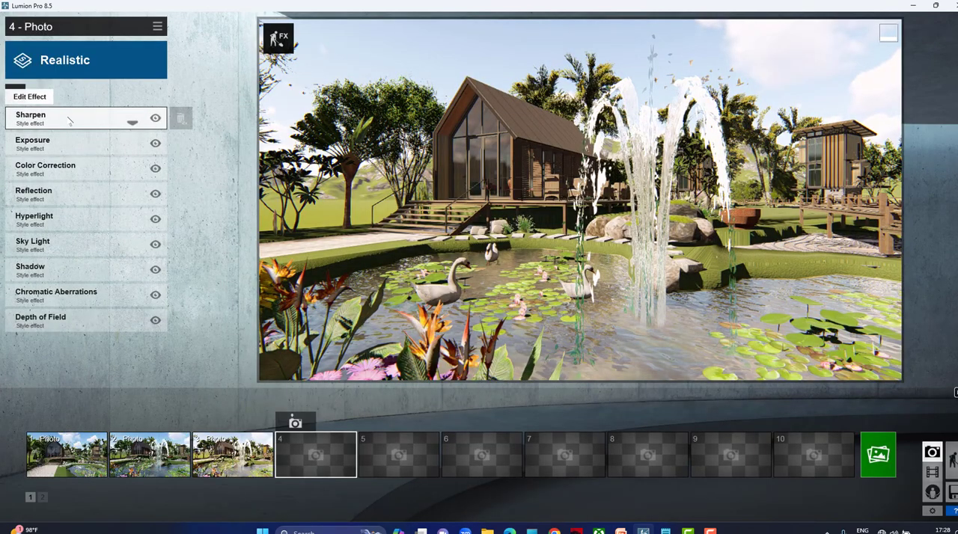
pyautogui.click(107, 149)
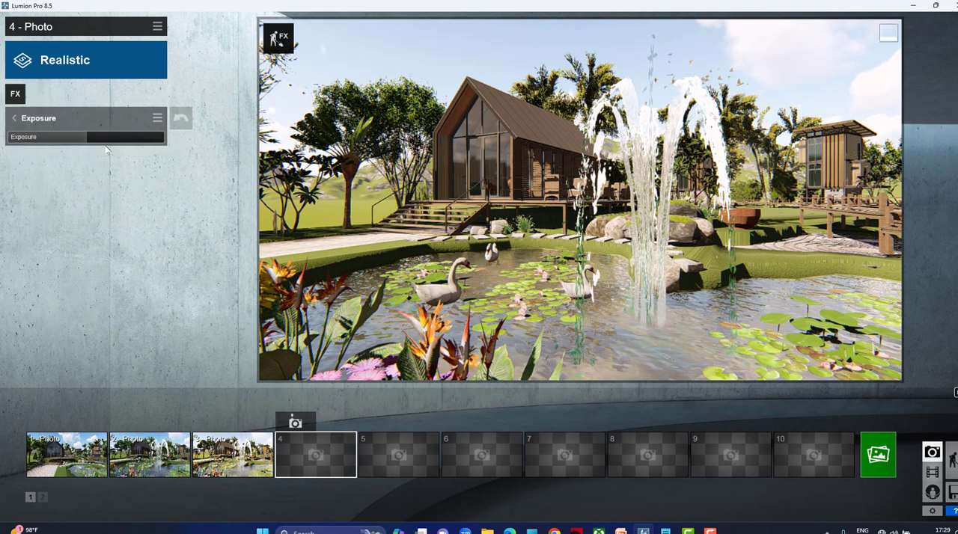
pyautogui.moveTo(81, 140)
pyautogui.moveTo(77, 140); pyautogui.dragTo(43, 140)
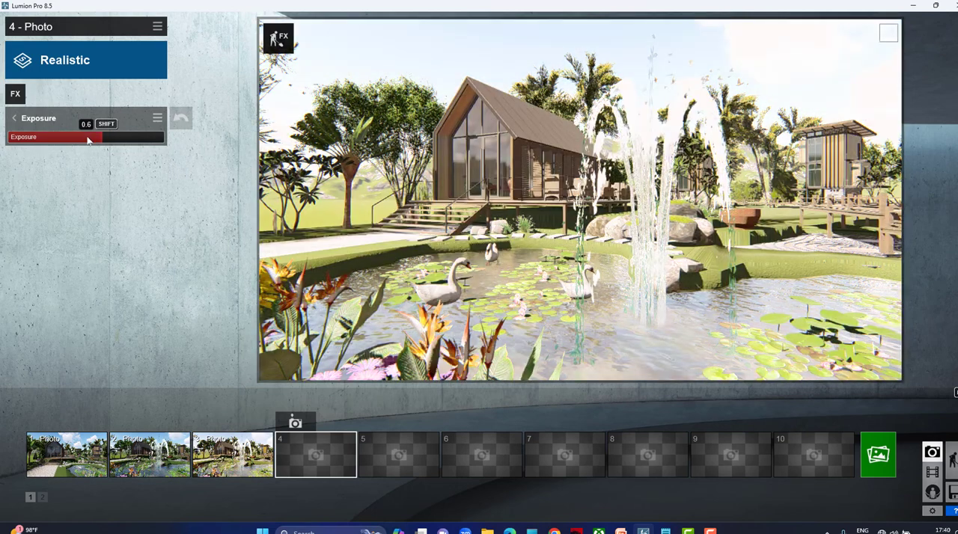
pyautogui.moveTo(88, 140)
pyautogui.mouseDown()
pyautogui.moveTo(54, 141)
pyautogui.moveTo(125, 142)
pyautogui.moveTo(34, 144)
pyautogui.moveTo(105, 146)
pyautogui.moveTo(75, 144)
pyautogui.moveTo(91, 146)
pyautogui.mouseUp()
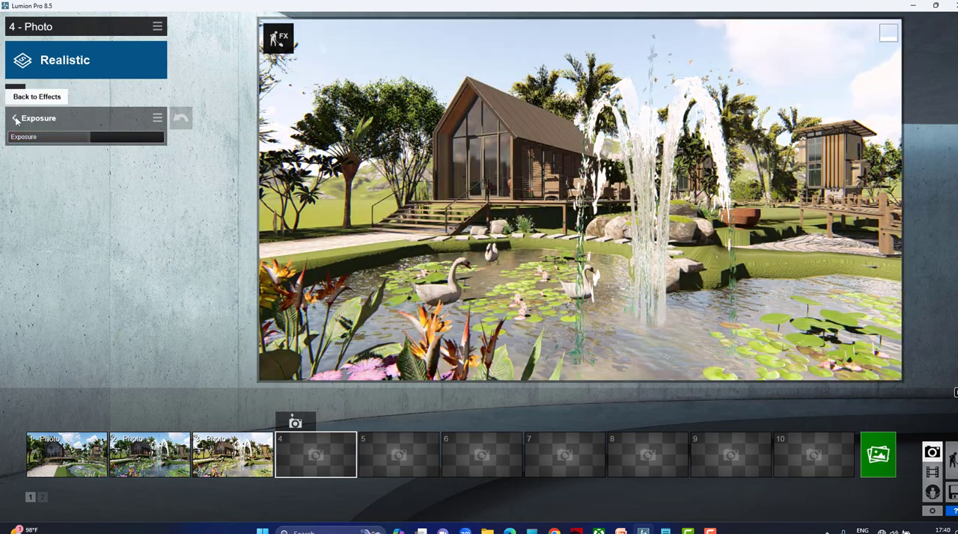
pyautogui.click(16, 119)
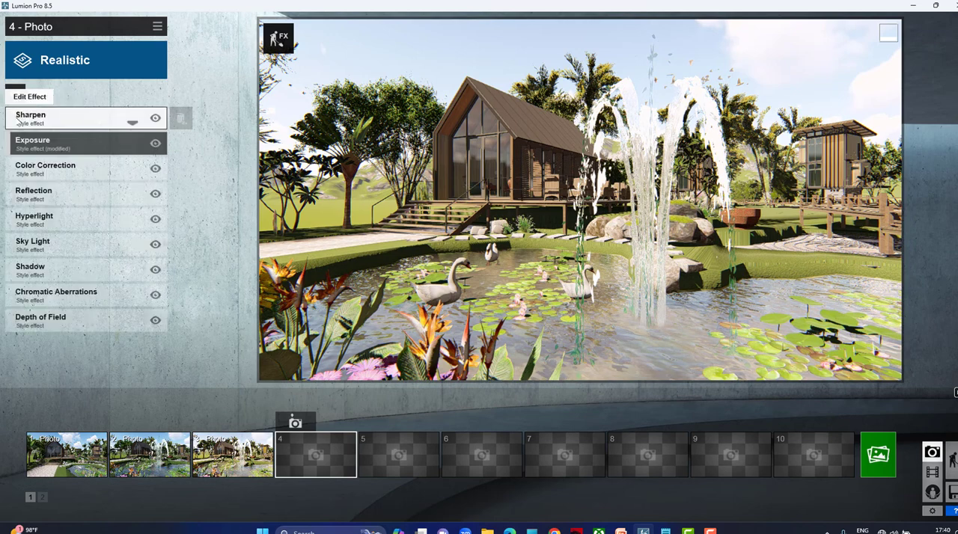
# Adjust photo 4's Color Correction effect toward cooler, more vivid colors, with saturation at 1.1.
pyautogui.click(49, 170)
pyautogui.moveTo(37, 153); pyautogui.dragTo(97, 213)
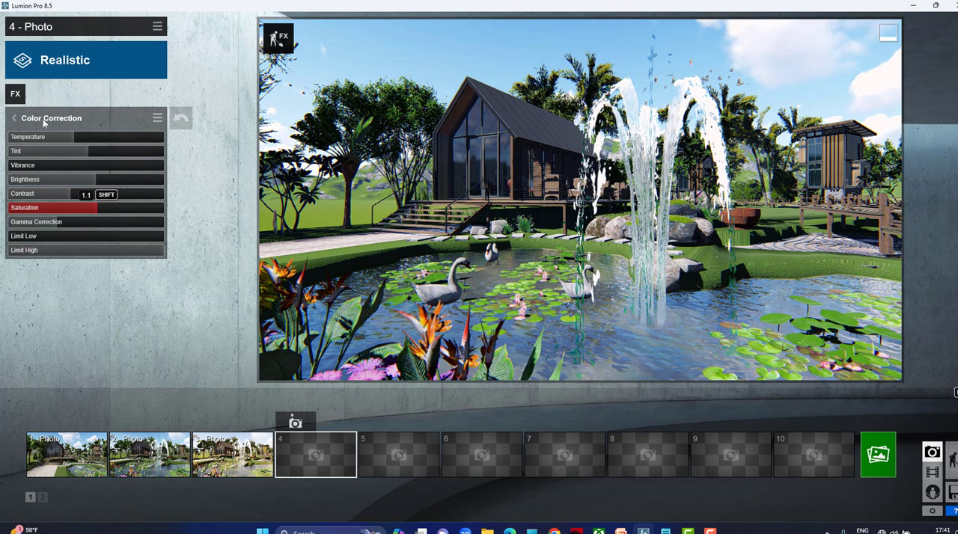
pyautogui.click(17, 119)
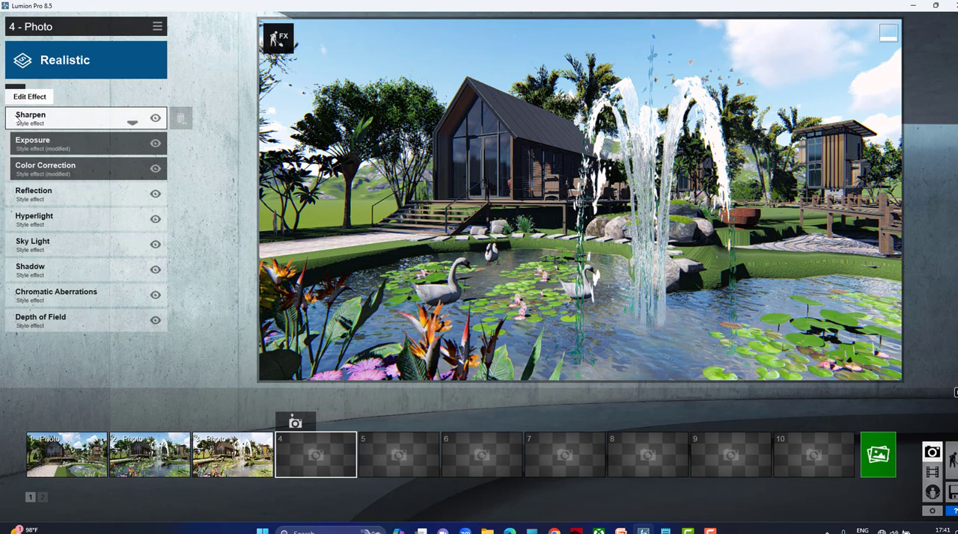
# Adjust photo 4's Sky Light, and in its Shadow effect increase the sun shadow range and brightness and slightly reduce the coloring.
pyautogui.click(65, 247)
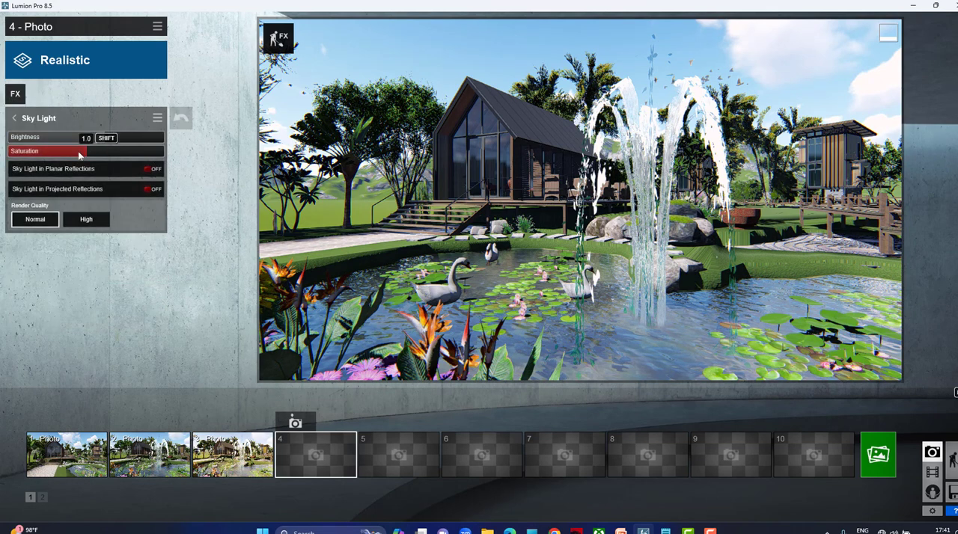
pyautogui.click(16, 118)
pyautogui.click(37, 267)
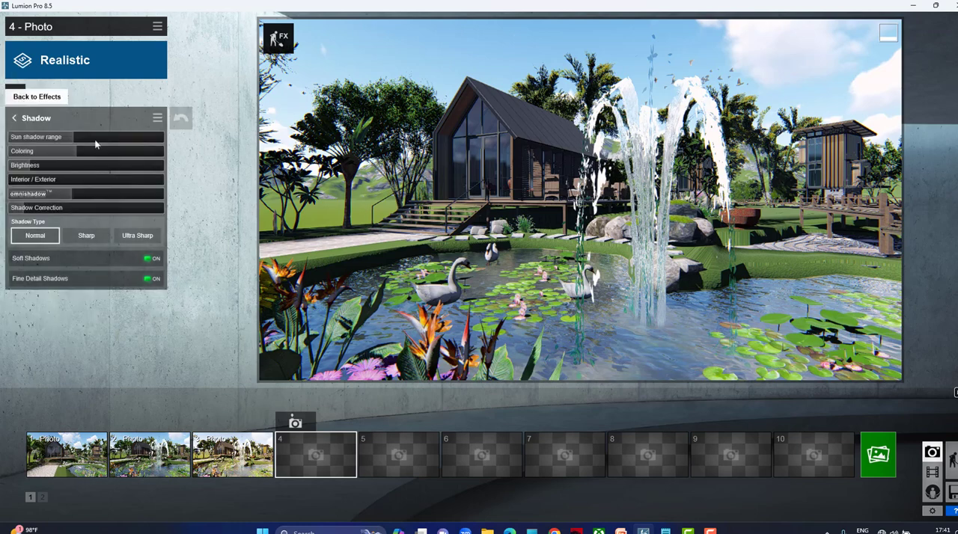
pyautogui.moveTo(103, 139); pyautogui.dragTo(132, 159)
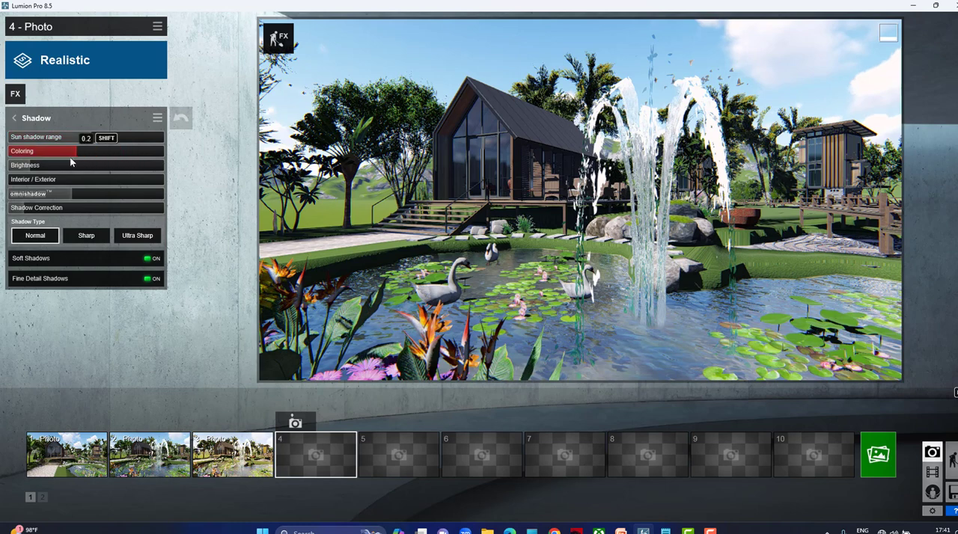
pyautogui.moveTo(71, 162); pyautogui.dragTo(22, 184)
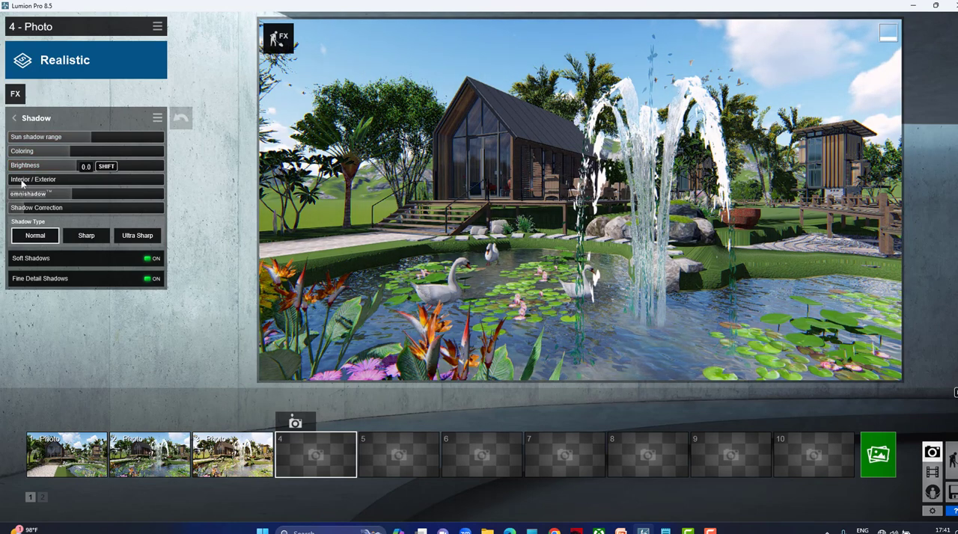
# Store the fountain view in photo slot 4 and change its style to Dawn.
pyautogui.click(15, 94)
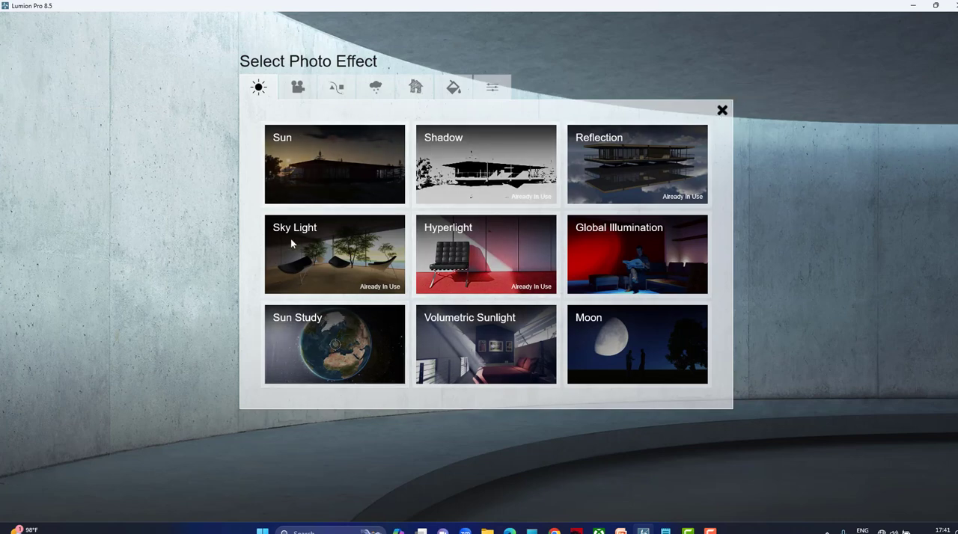
pyautogui.press('Escape')
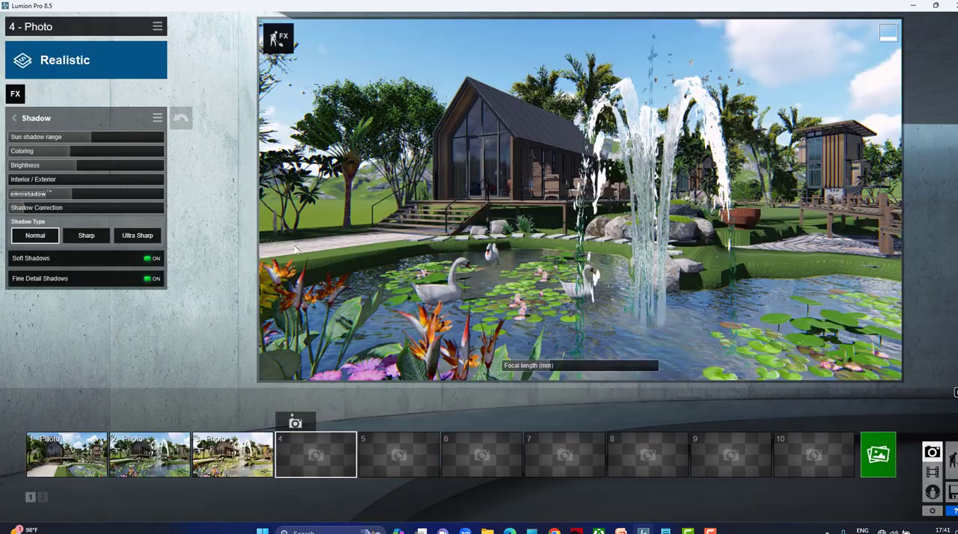
pyautogui.click(295, 424)
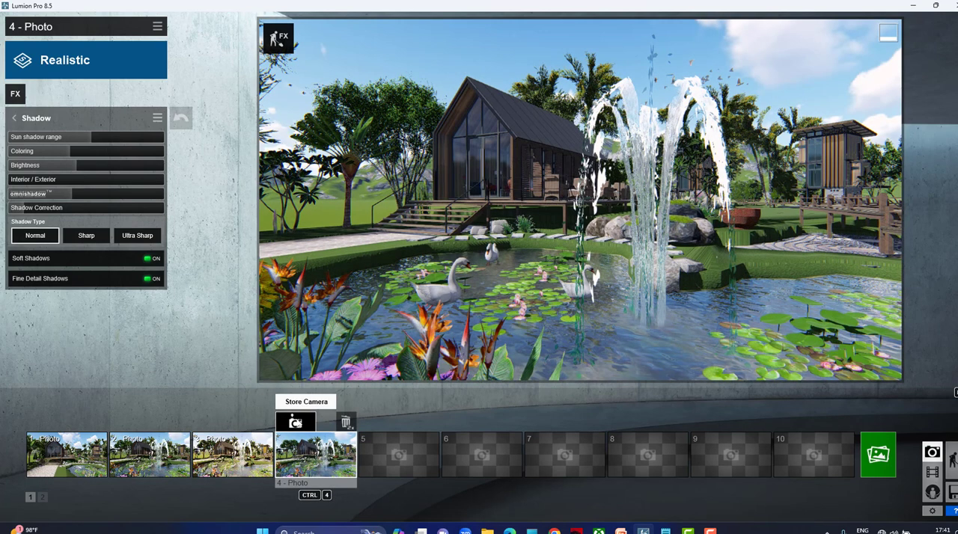
pyautogui.click(127, 74)
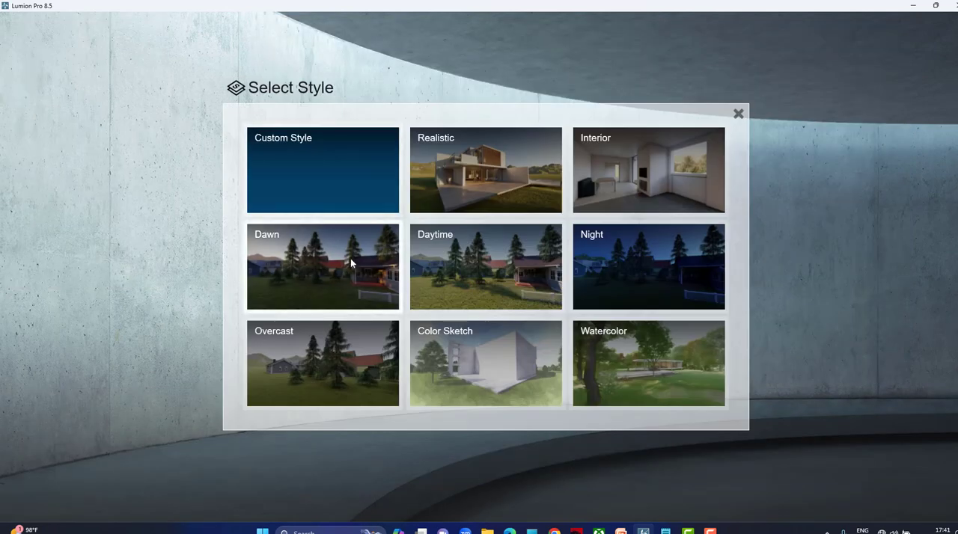
pyautogui.click(350, 258)
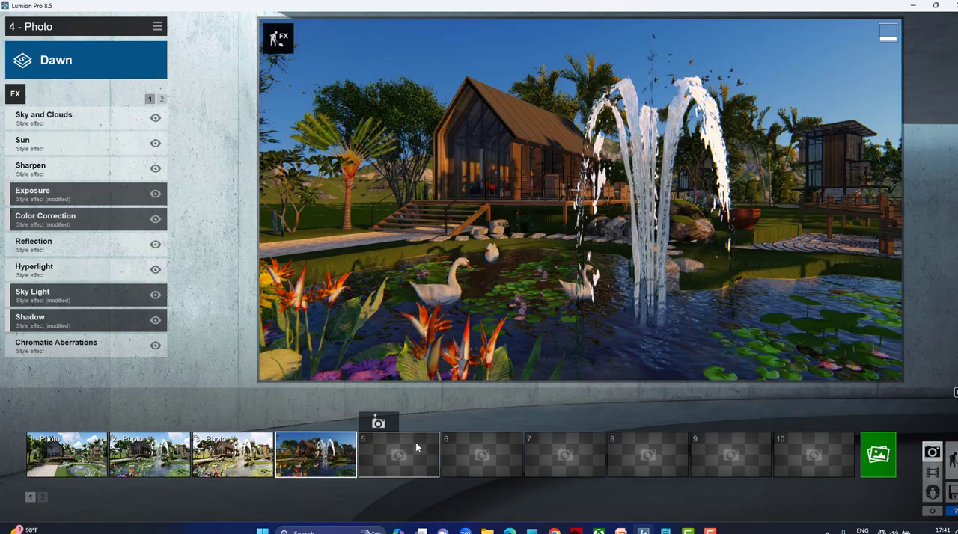
# Apply the Dawn style to photo slot 5 and store the fountain view there.
pyautogui.click(415, 443)
pyautogui.click(157, 63)
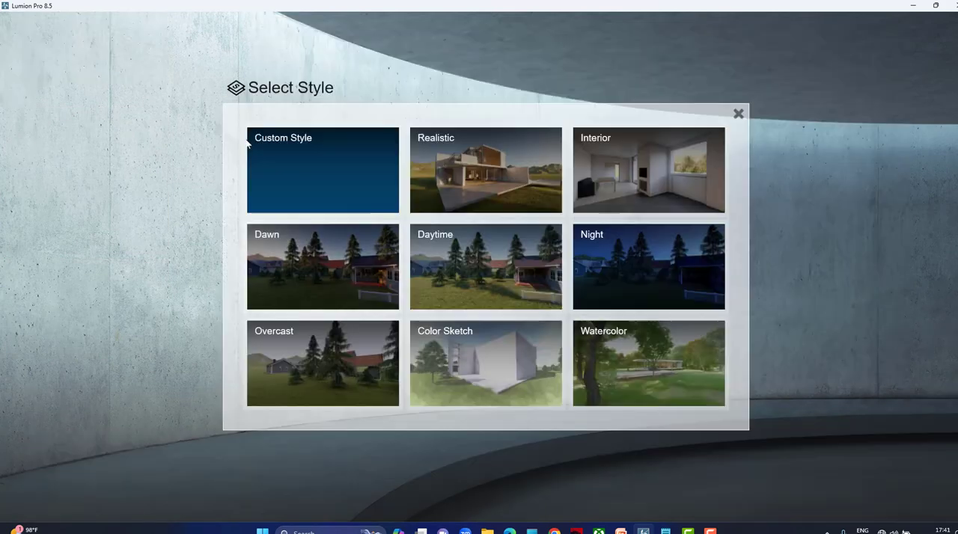
pyautogui.click(307, 267)
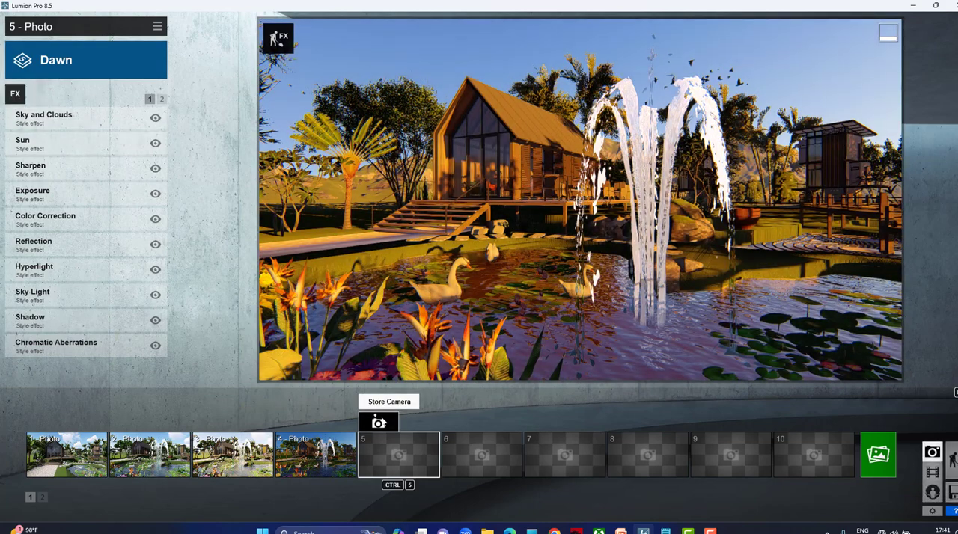
pyautogui.click(378, 423)
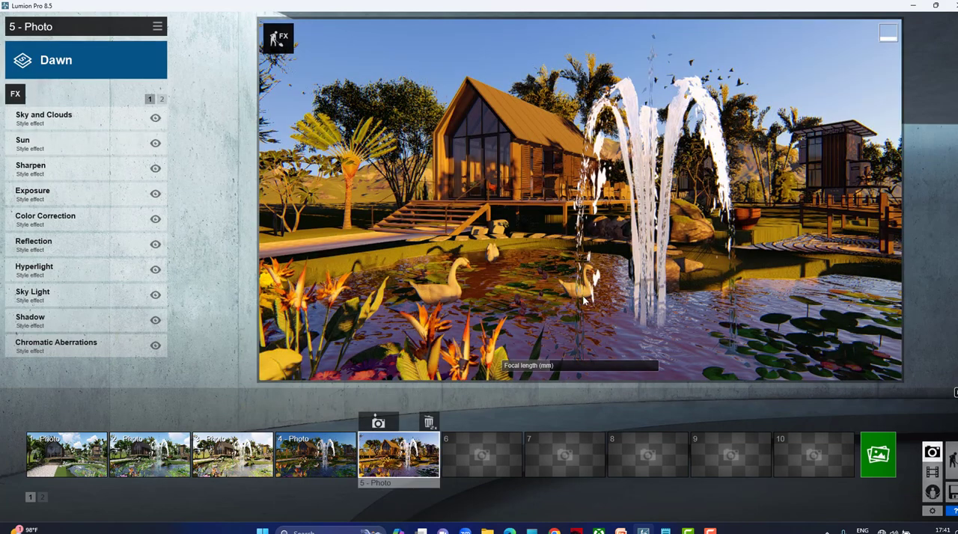
# Try the Daytime style on photo slot 6, and change the slot's style to Night.
pyautogui.click(488, 455)
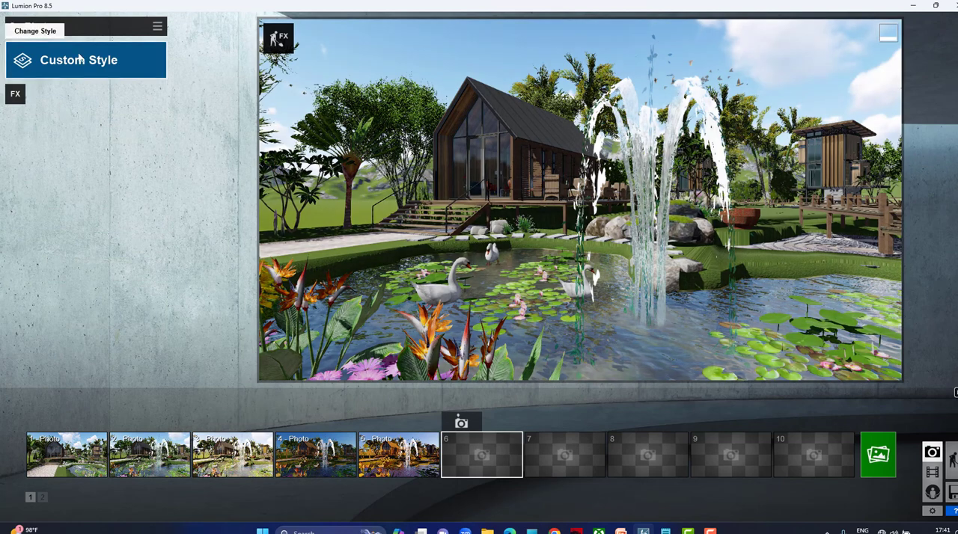
pyautogui.click(79, 59)
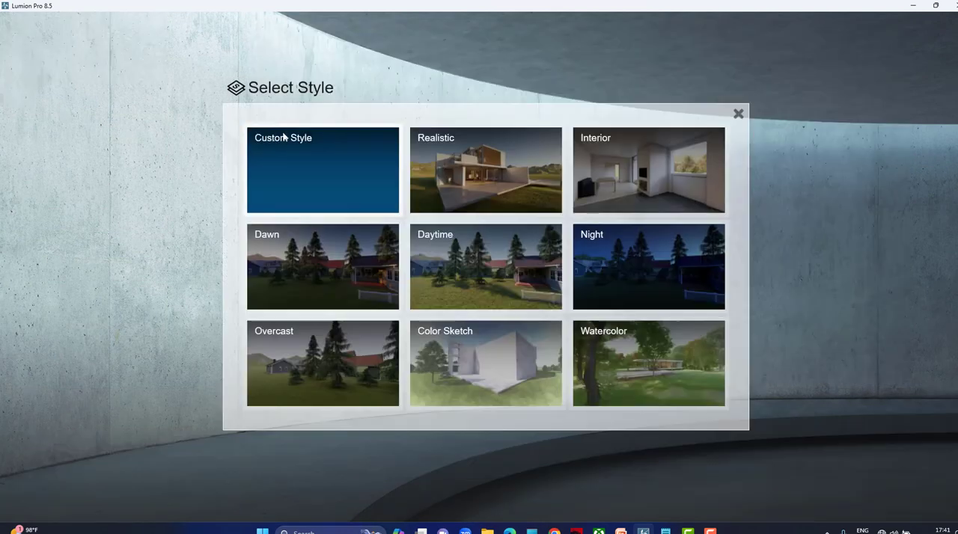
pyautogui.click(469, 257)
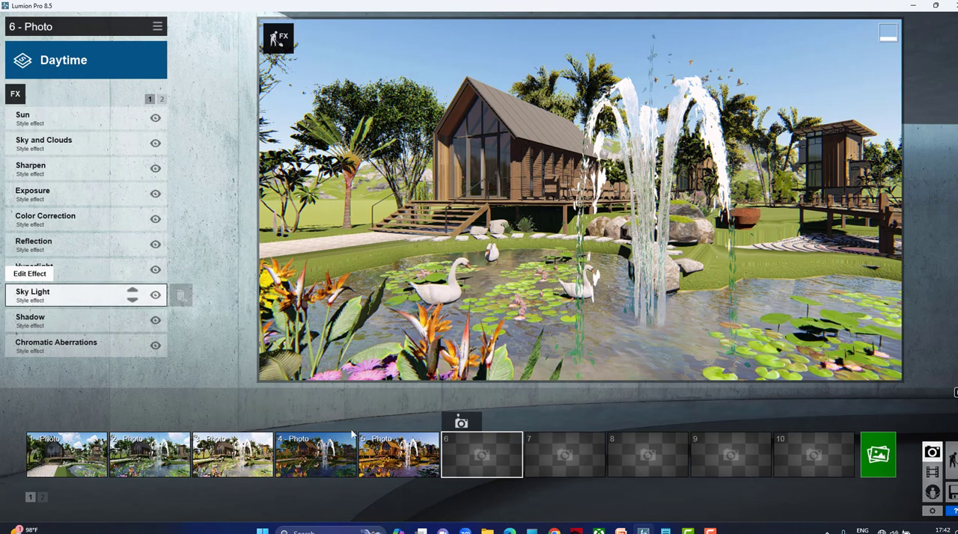
pyautogui.click(78, 59)
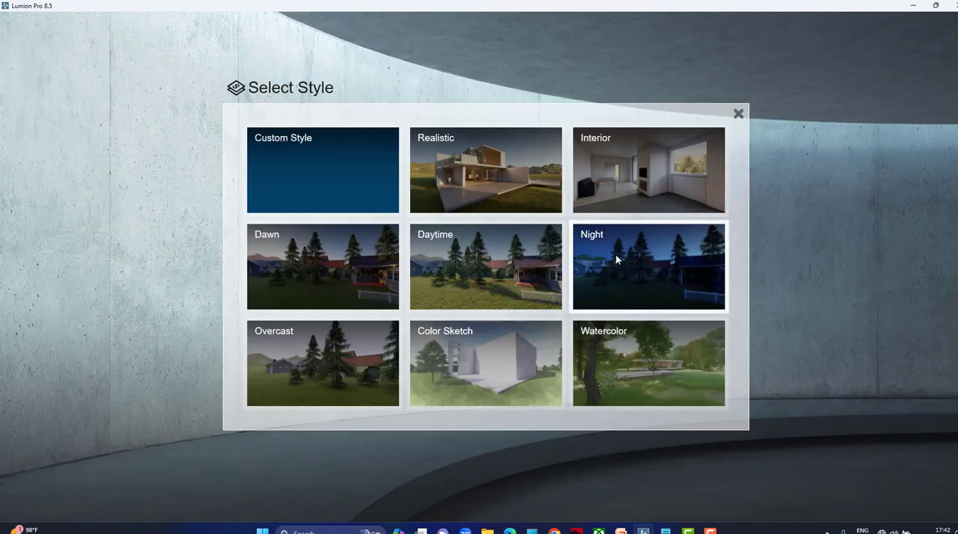
pyautogui.click(617, 258)
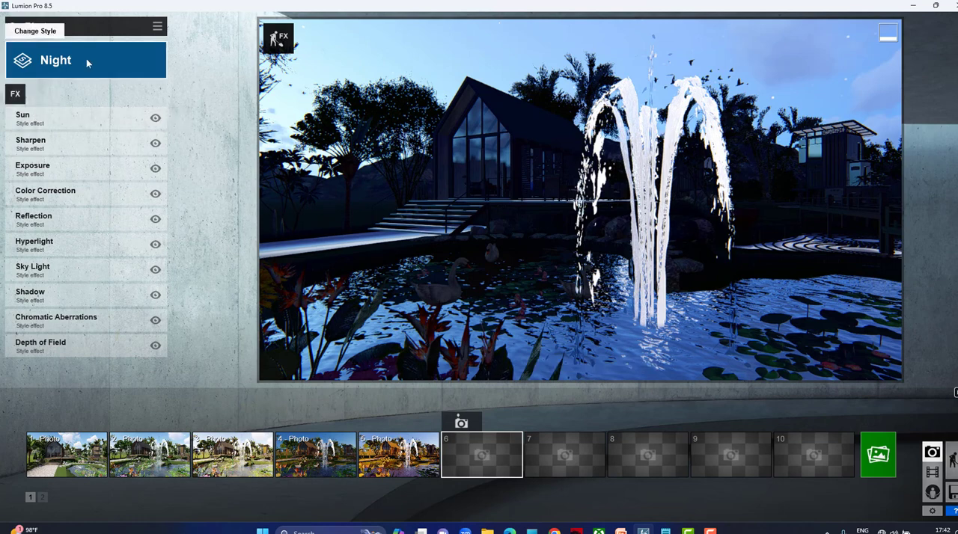
# In photo 6's Sun effect, raise the sun height, set the heading to 0.5, slightly lower the brightness and slightly increase the disk size.
pyautogui.click(67, 118)
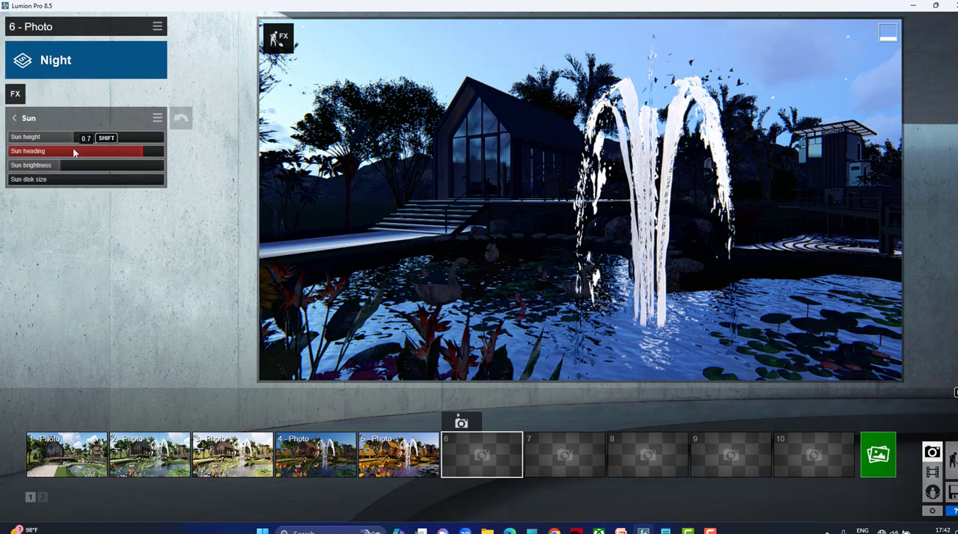
pyautogui.moveTo(67, 140); pyautogui.dragTo(127, 153)
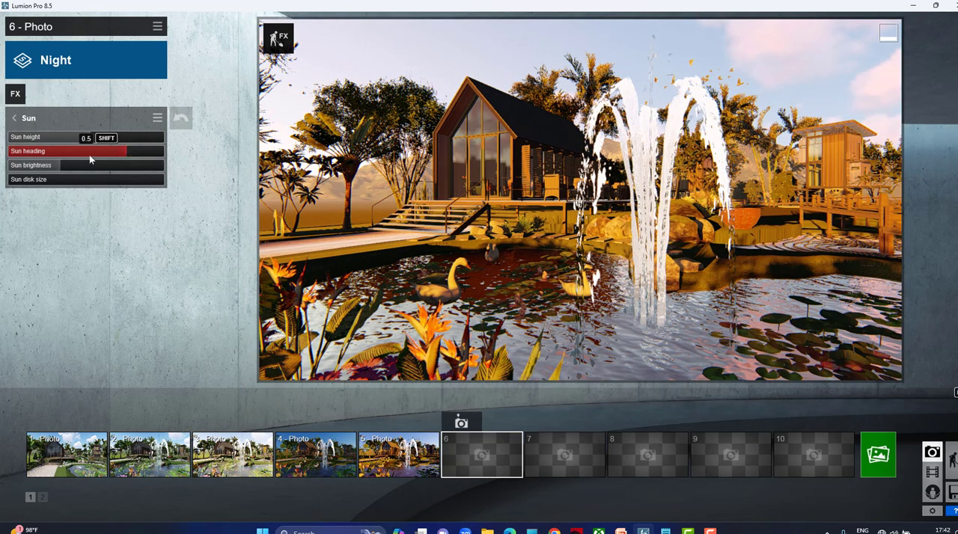
pyautogui.moveTo(72, 169)
pyautogui.mouseDown()
pyautogui.moveTo(109, 165)
pyautogui.moveTo(56, 168)
pyautogui.mouseUp()
pyautogui.moveTo(605, 207); pyautogui.dragTo(589, 183, button='right')
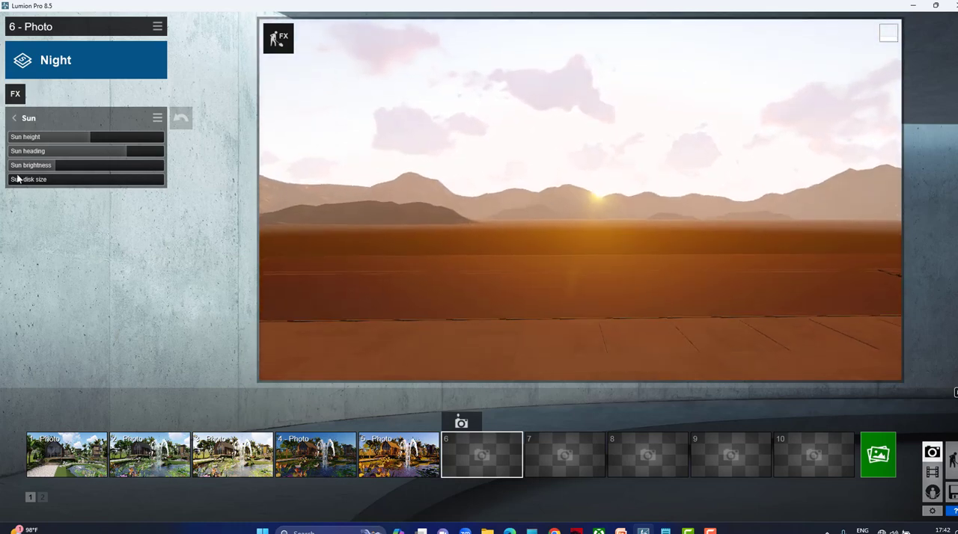
pyautogui.moveTo(67, 191); pyautogui.dragTo(28, 194)
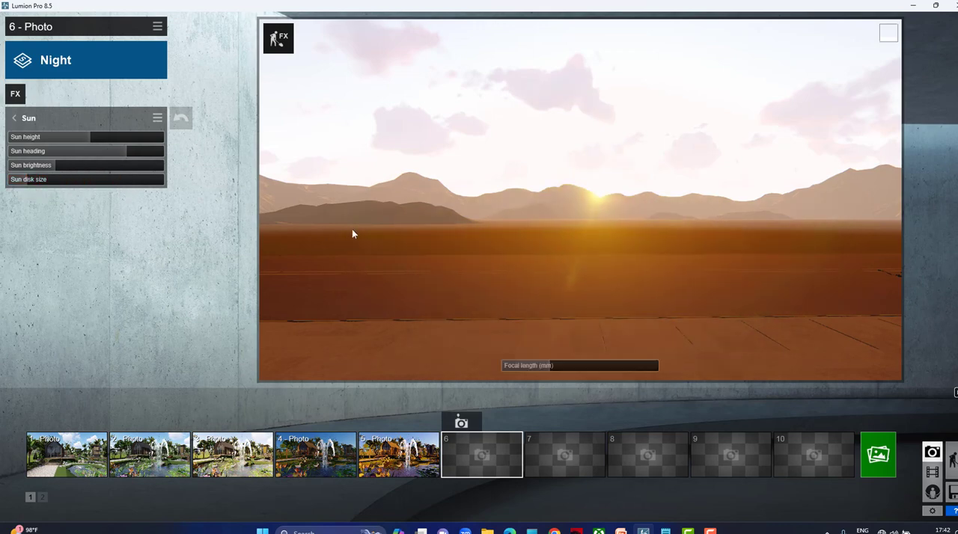
# Reframe the fountain view with the cabin and the bridge in frame, and store it in photo slot 6.
pyautogui.moveTo(351, 229); pyautogui.dragTo(480, 217, button='right')
pyautogui.moveTo(334, 255); pyautogui.dragTo(350, 235, button='right')
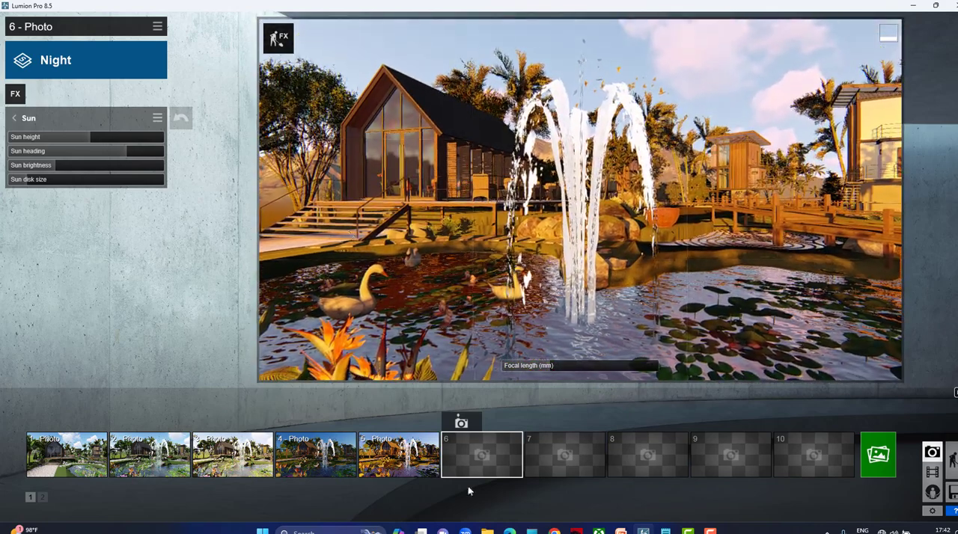
pyautogui.click(466, 423)
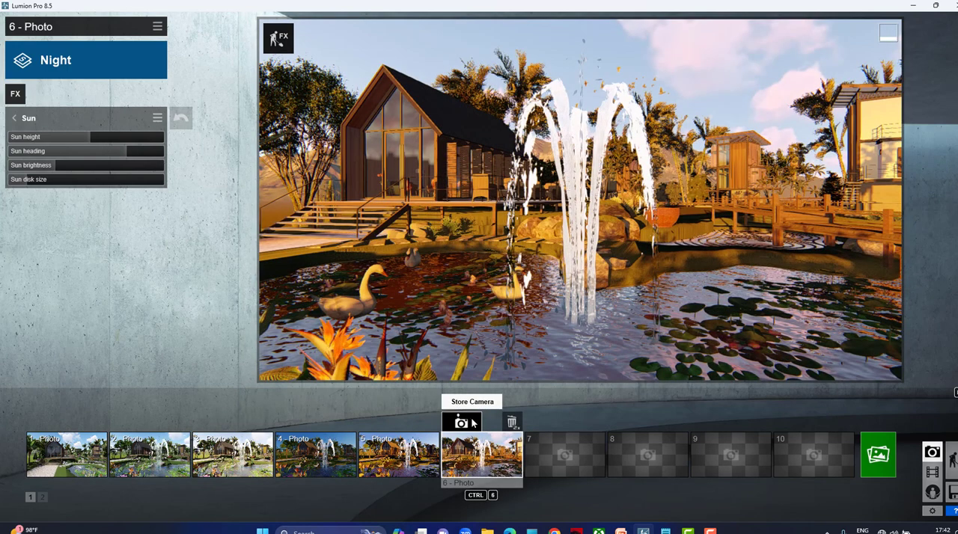
# Try the Color Sketch style on photo 6.
pyautogui.click(87, 59)
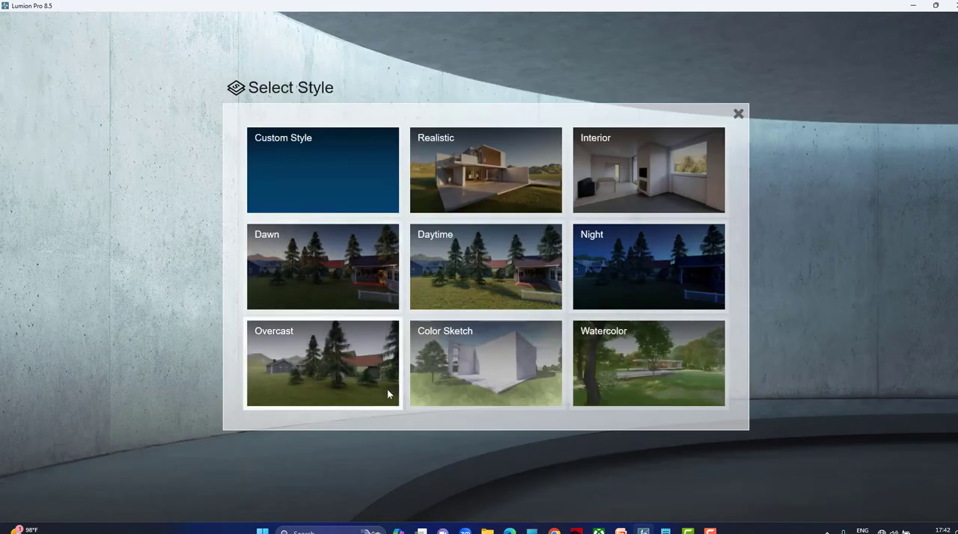
pyautogui.click(506, 379)
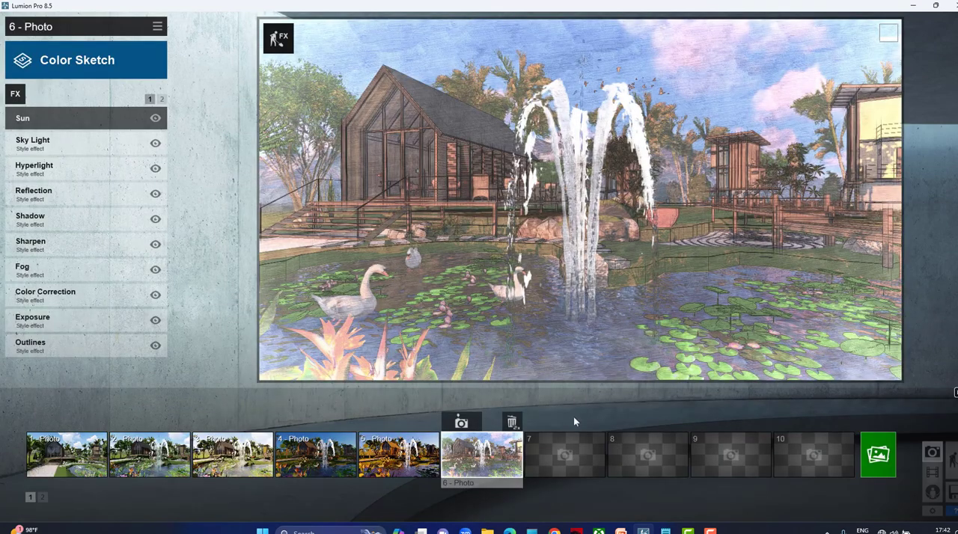
# Store the fountain view in photo slot 7 with the custom style and in slot 8 with the Watercolor style.
pyautogui.moveTo(576, 441)
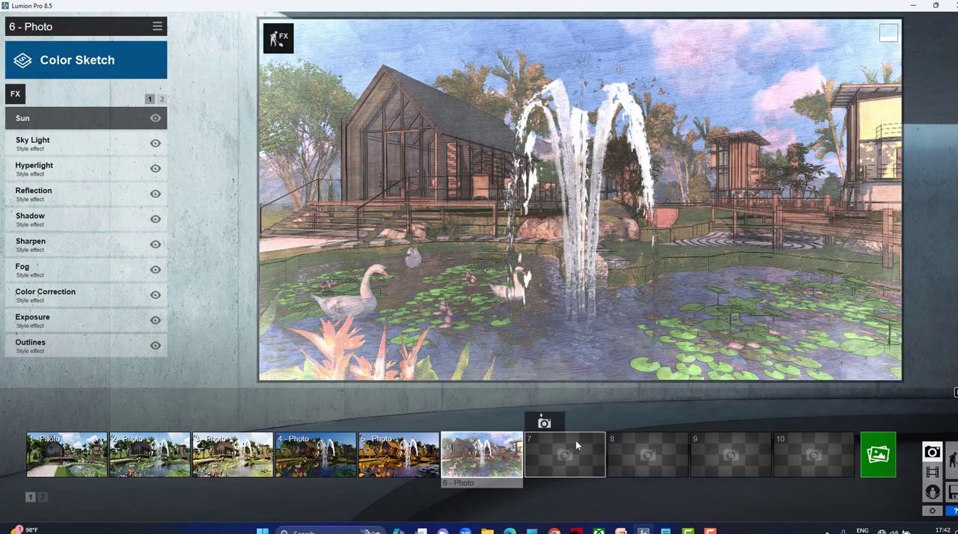
pyautogui.click(544, 423)
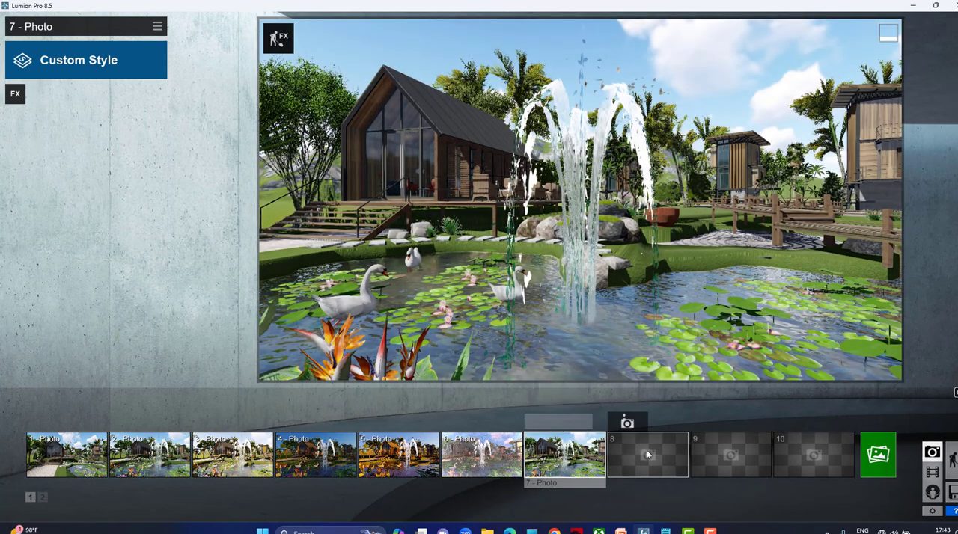
pyautogui.click(648, 454)
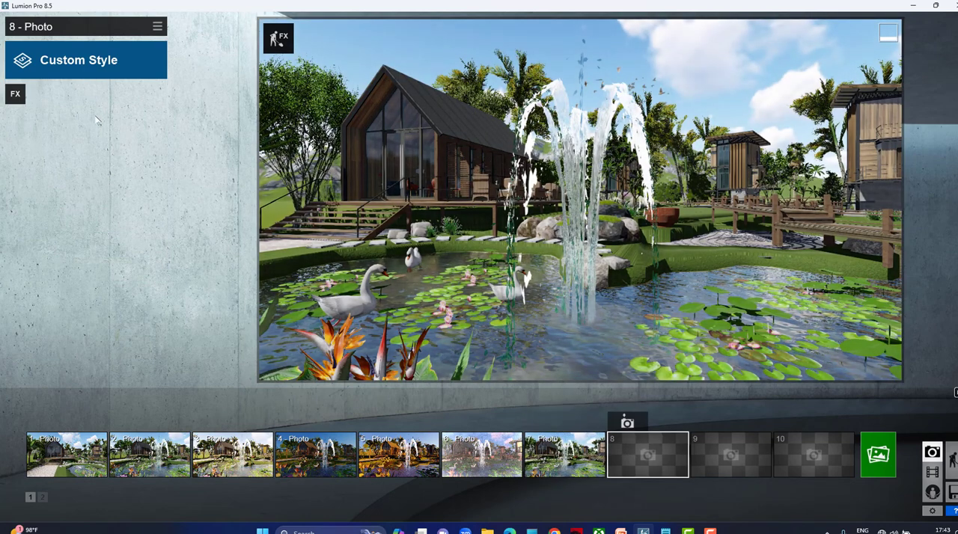
pyautogui.click(71, 68)
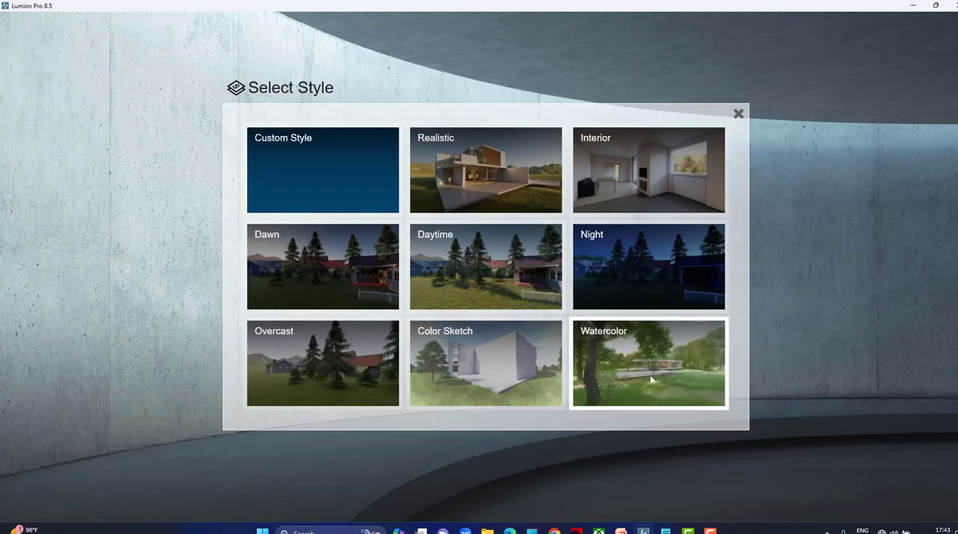
pyautogui.click(650, 375)
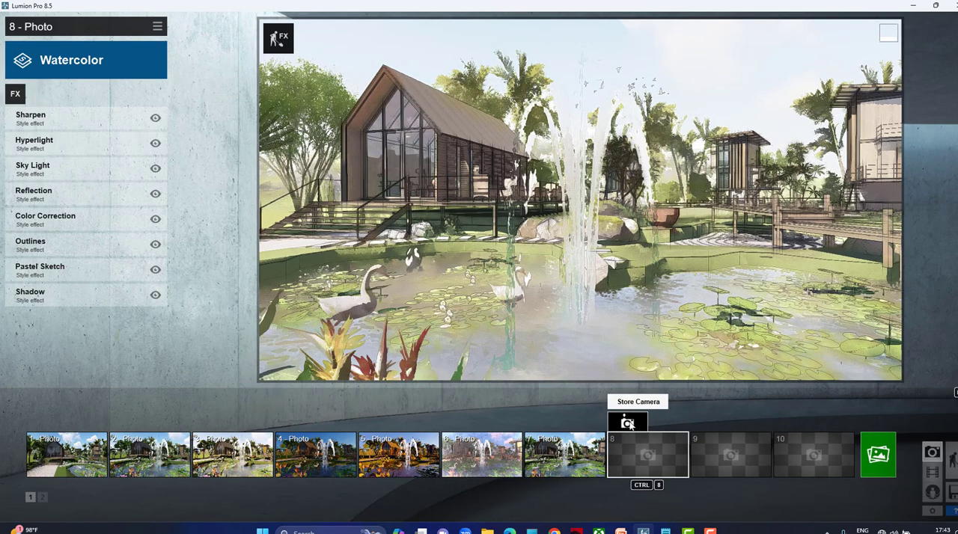
pyautogui.click(629, 424)
# Change photo 6's style back to Night.
pyautogui.click(481, 449)
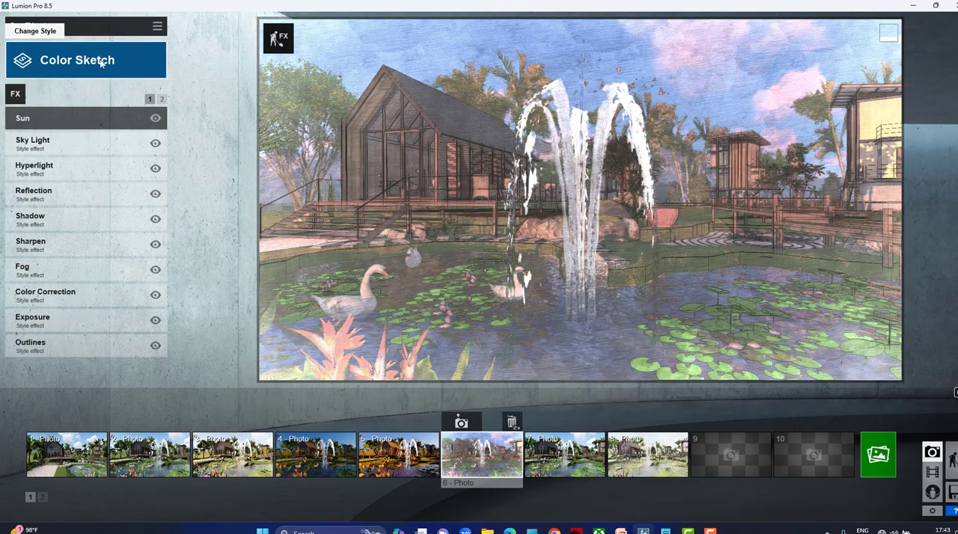
pyautogui.click(83, 62)
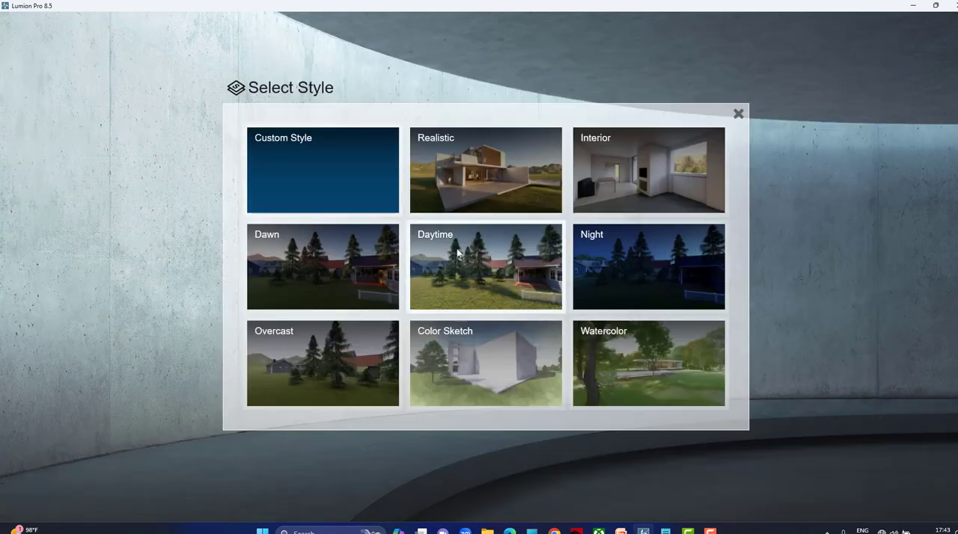
pyautogui.click(635, 281)
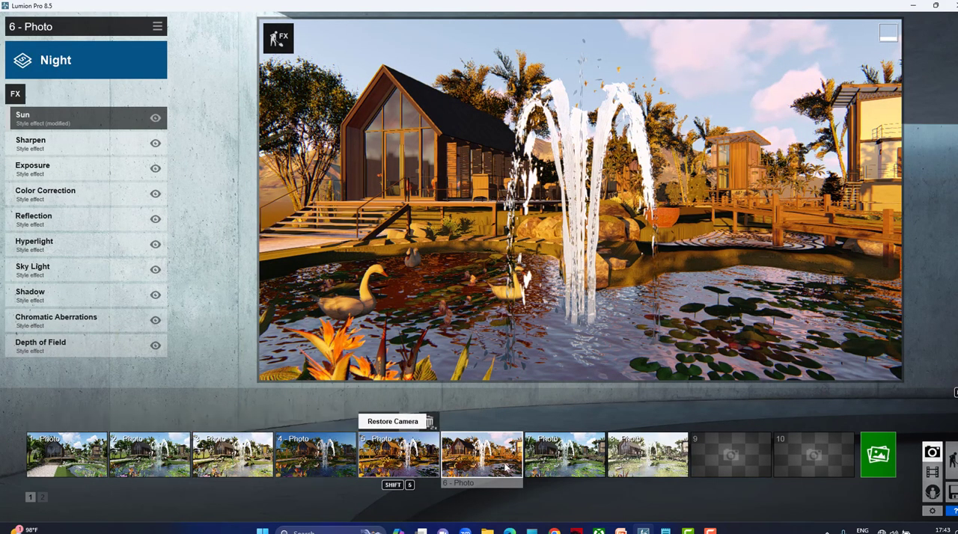
# Set up a render of the current photo 6 shot with the additional depth (D) and N map outputs enabled.
pyautogui.moveTo(697, 467)
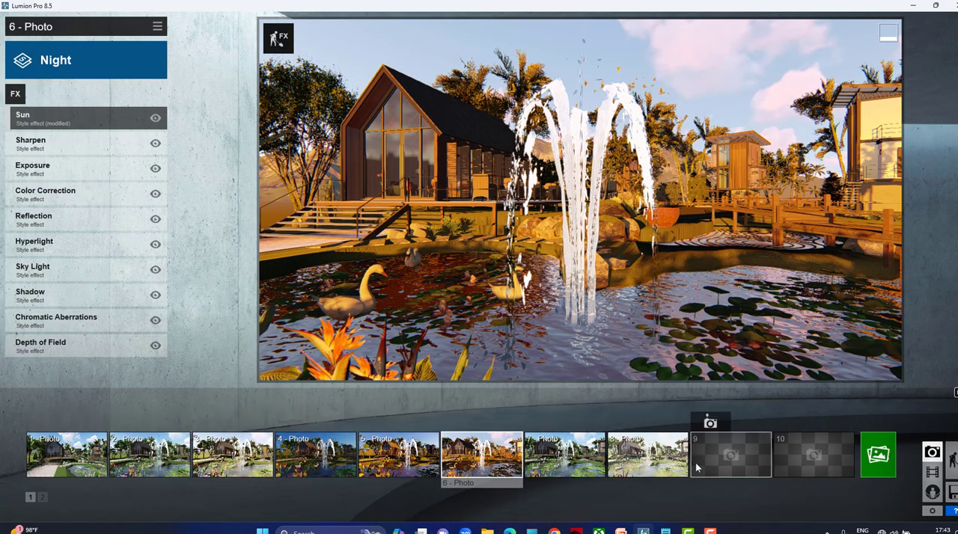
pyautogui.click(876, 453)
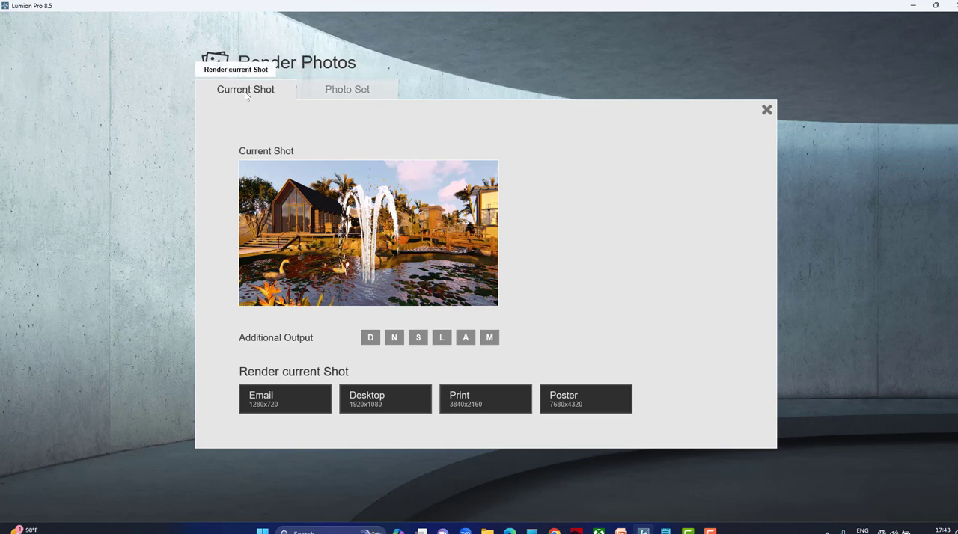
pyautogui.click(338, 93)
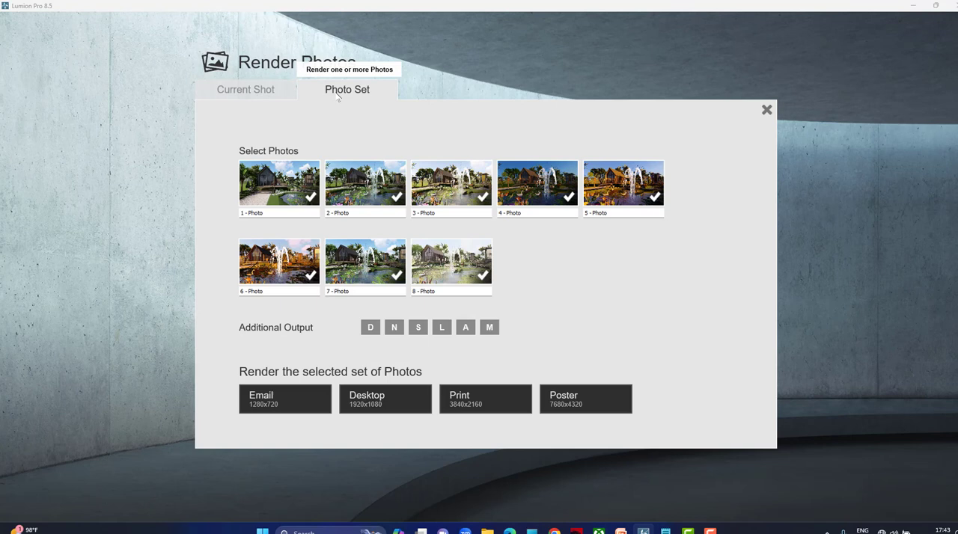
pyautogui.click(262, 89)
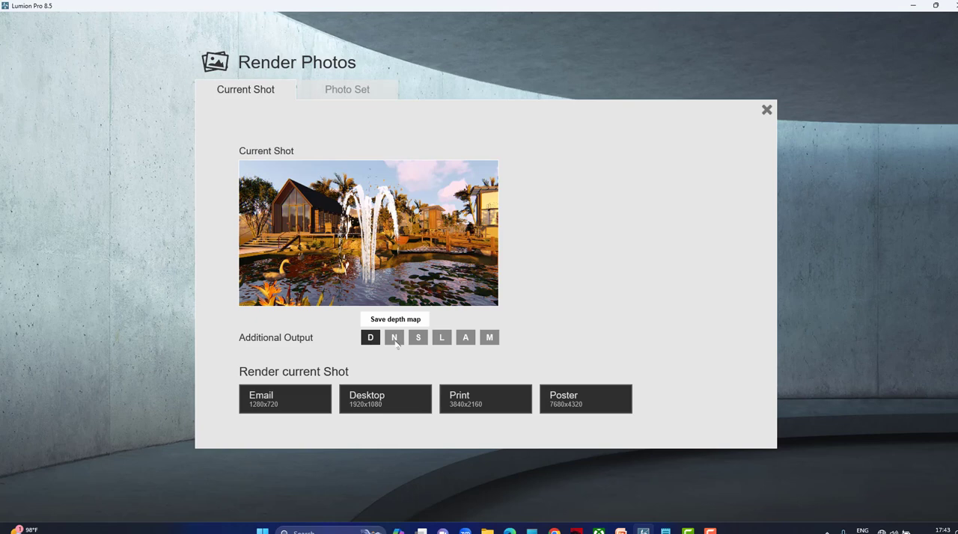
pyautogui.click(395, 339)
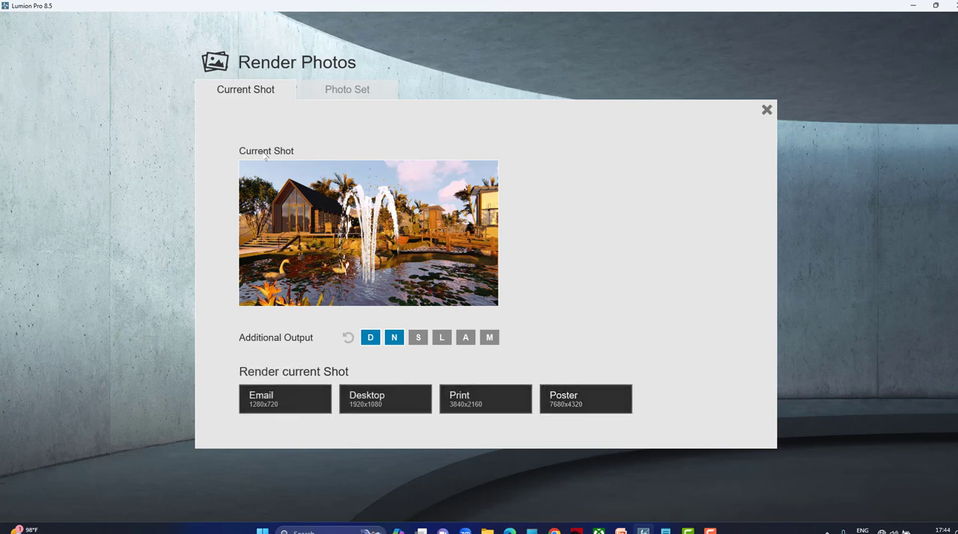
# Render photo 6 at Email size, 1280x720, saving it as the JPG file 3d on the Desktop, and close the finished render.
pyautogui.click(284, 396)
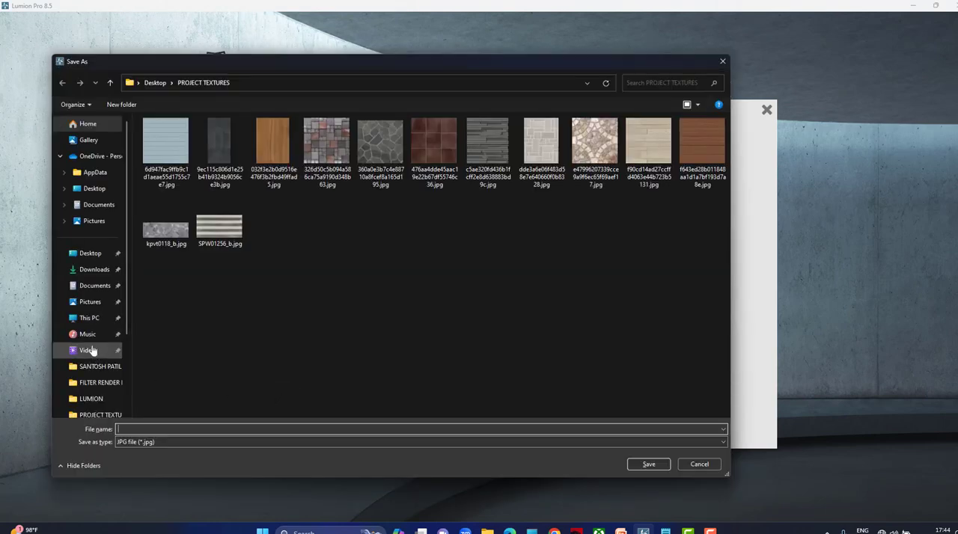
pyautogui.click(88, 254)
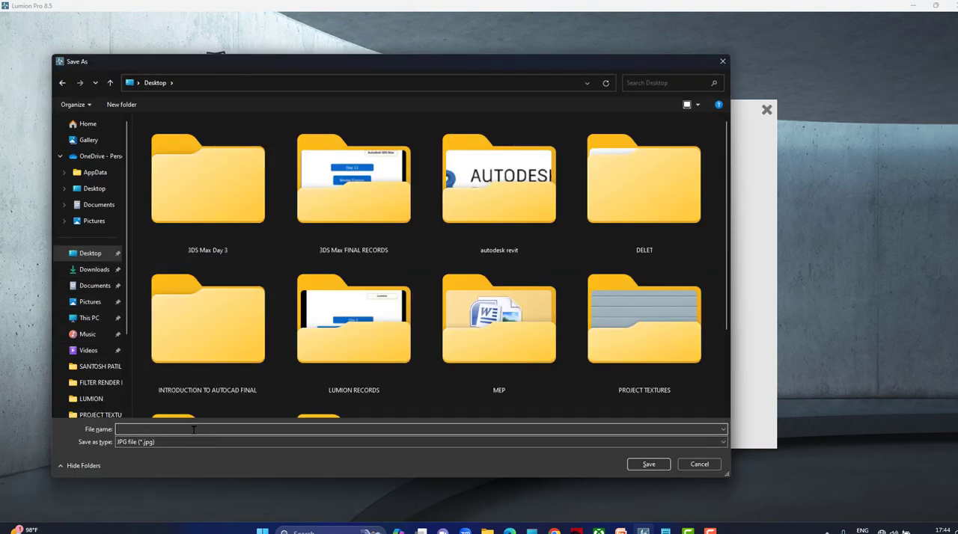
pyautogui.write('3d')
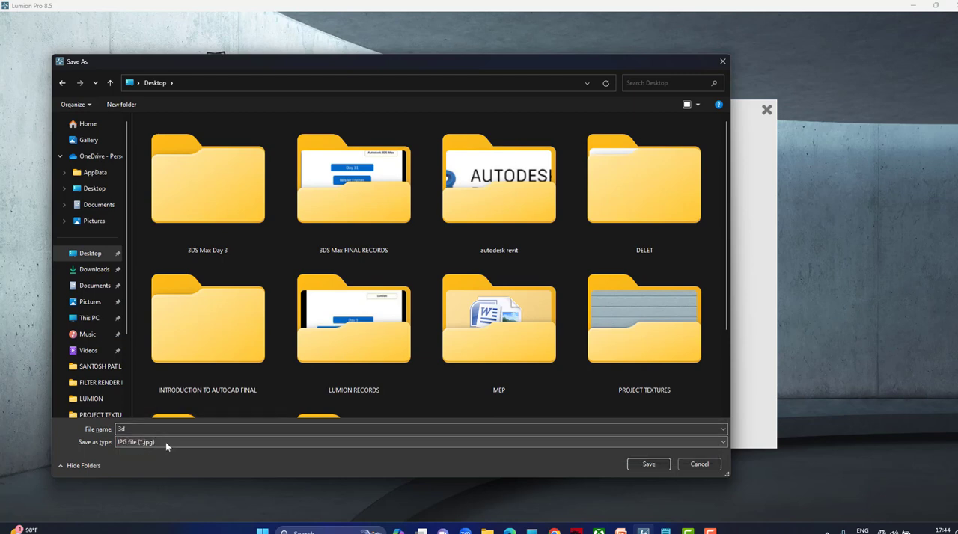
pyautogui.click(648, 464)
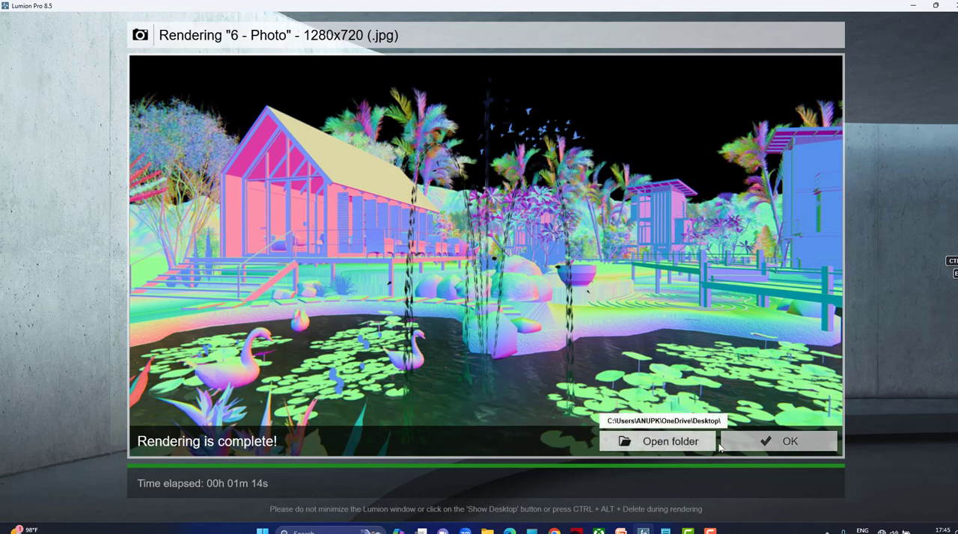
pyautogui.click(778, 441)
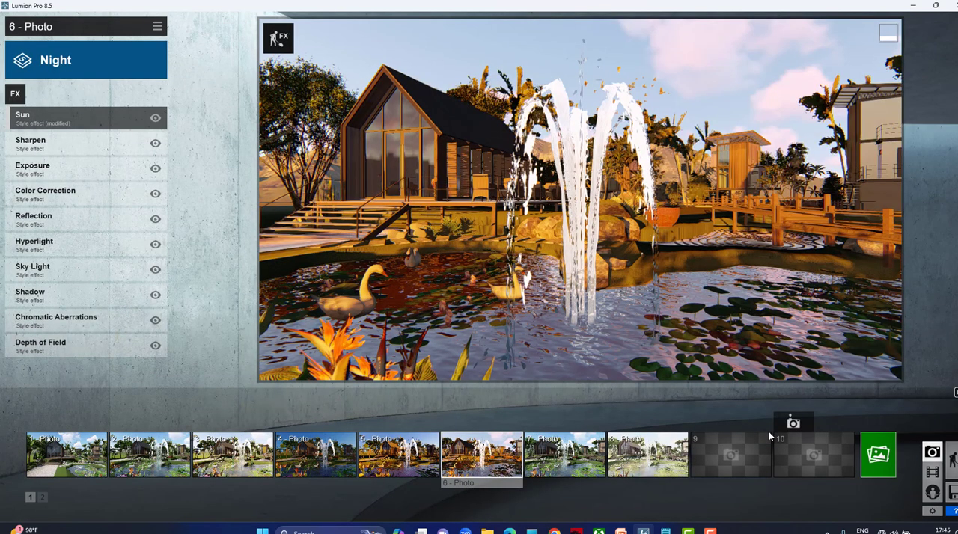
pyautogui.click(873, 459)
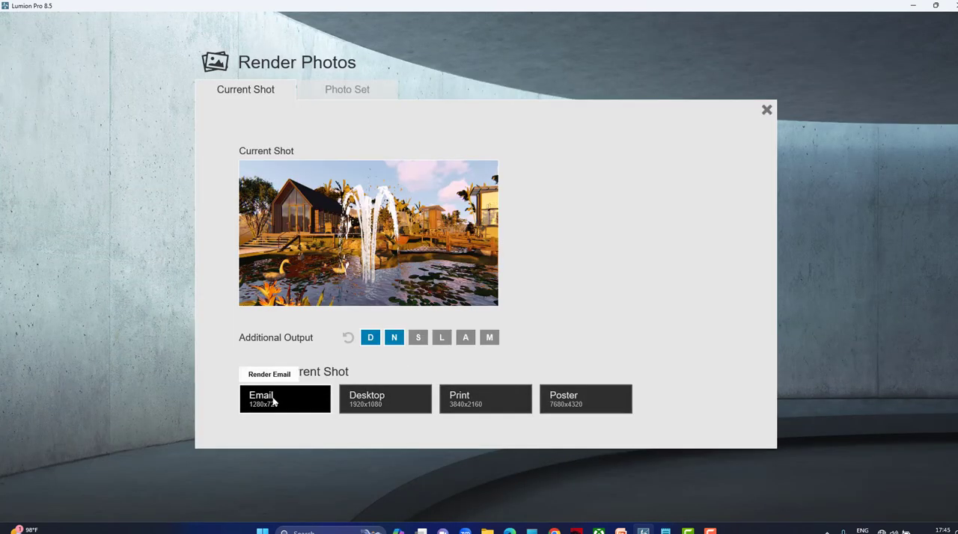
pyautogui.click(580, 396)
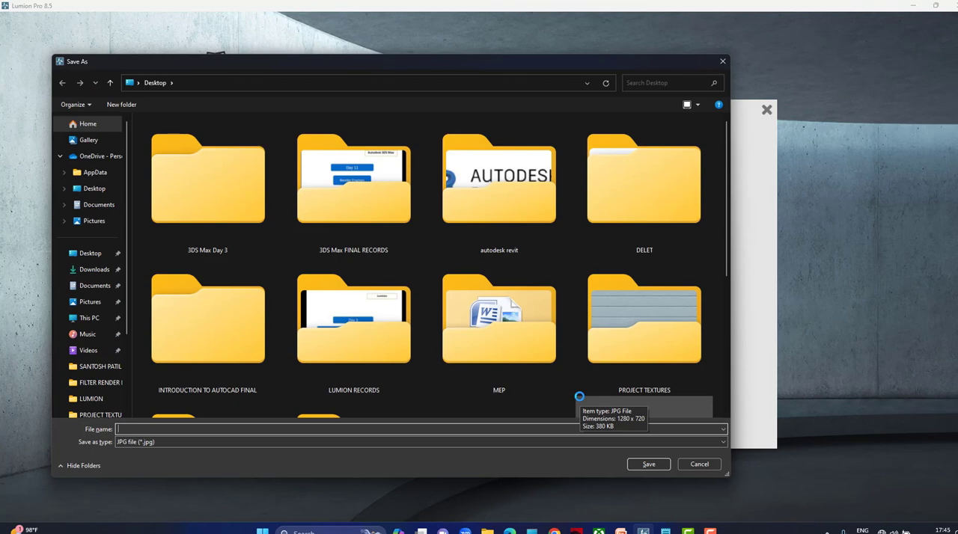
pyautogui.click(96, 253)
pyautogui.click(159, 430)
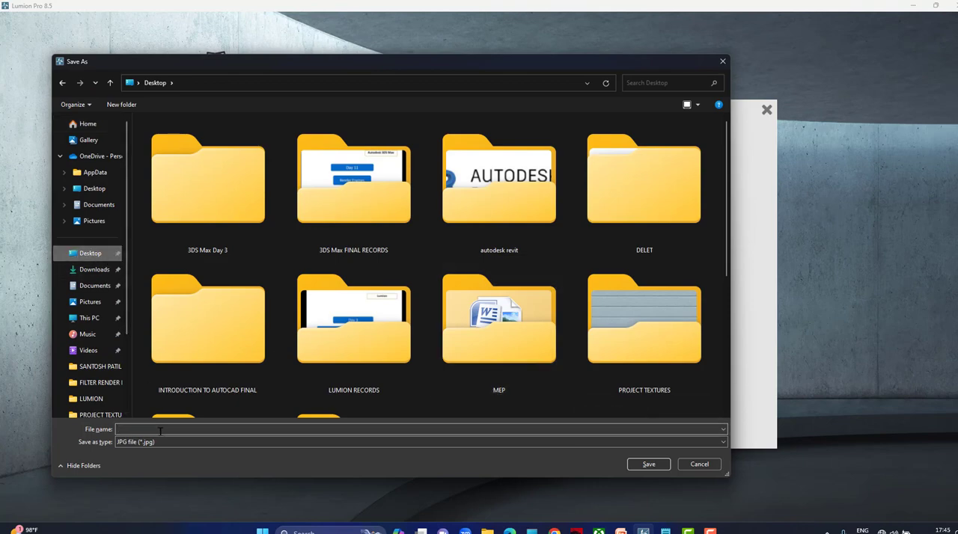
pyautogui.click(723, 61)
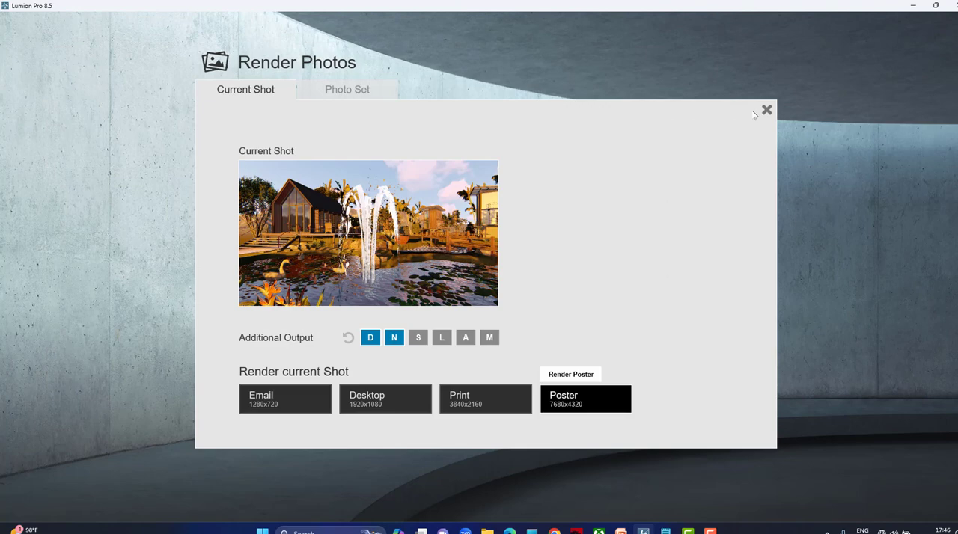
pyautogui.click(284, 398)
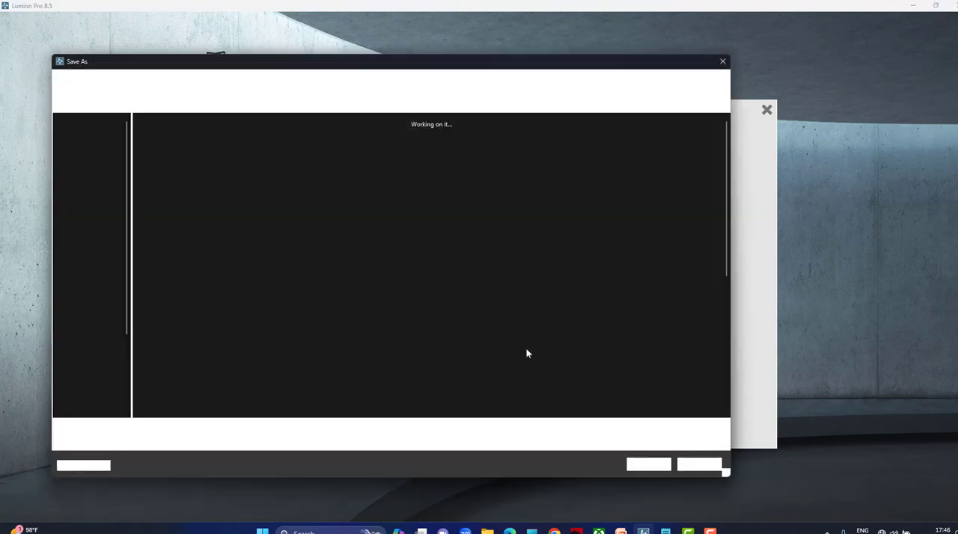
pyautogui.click(723, 61)
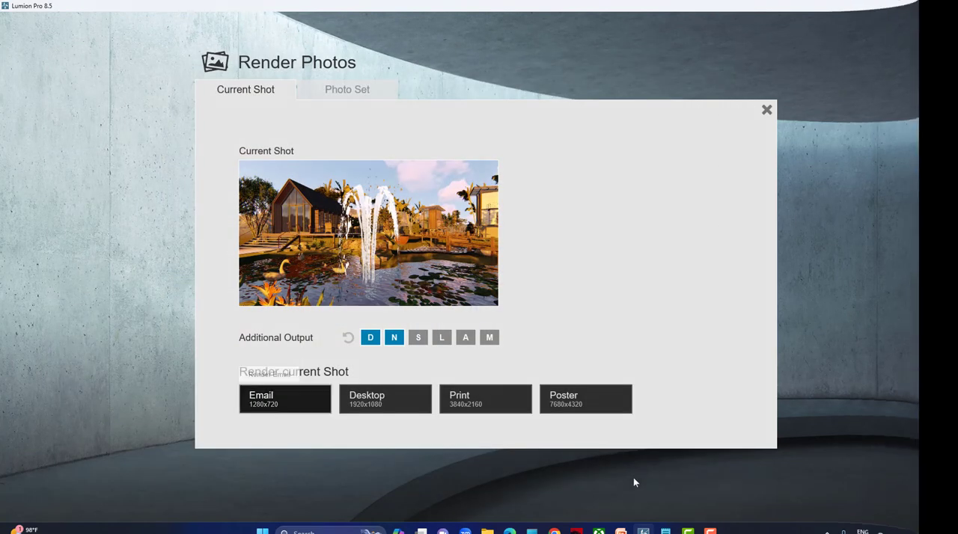